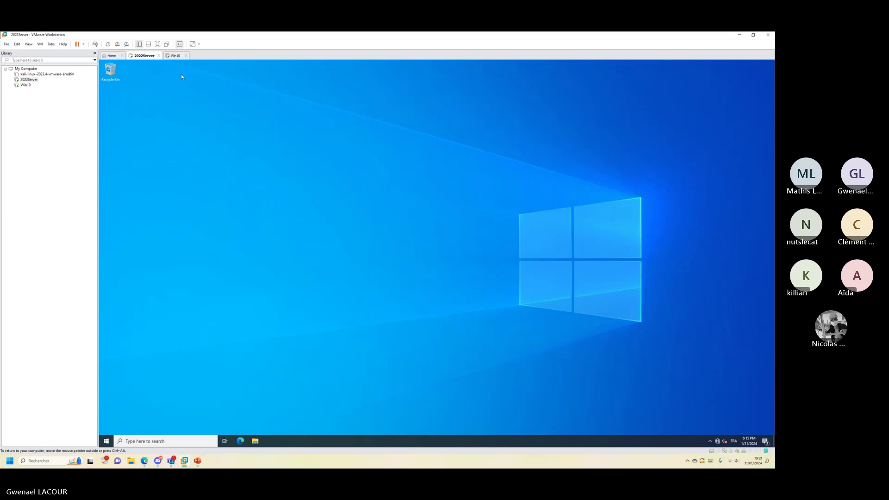
On the 2022Server virtual machine, open the Group Policy Management console from Server Manager and maximize it
{"action": "left_click", "coordinate": [174, 58]}
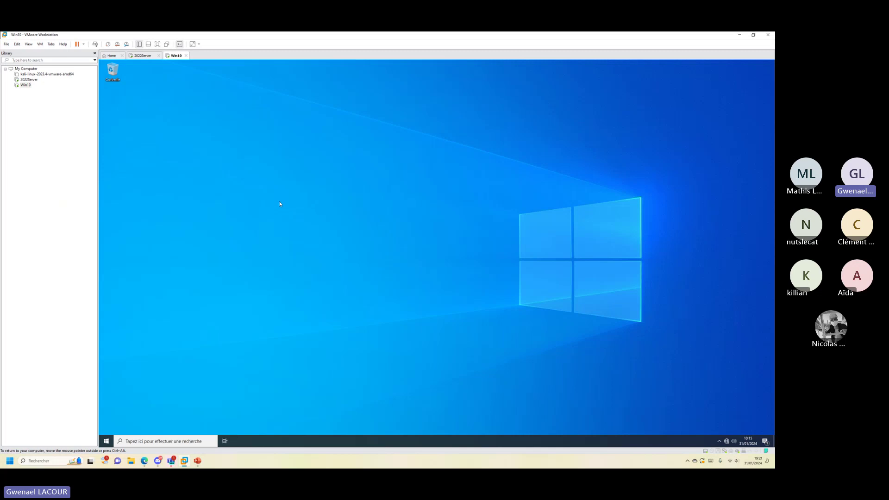
{"action": "left_click", "coordinate": [143, 56]}
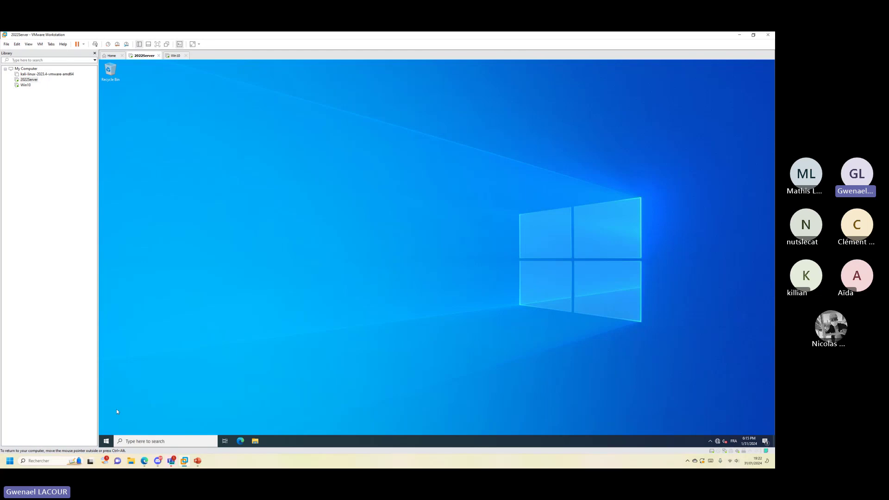
{"action": "left_click", "coordinate": [106, 441]}
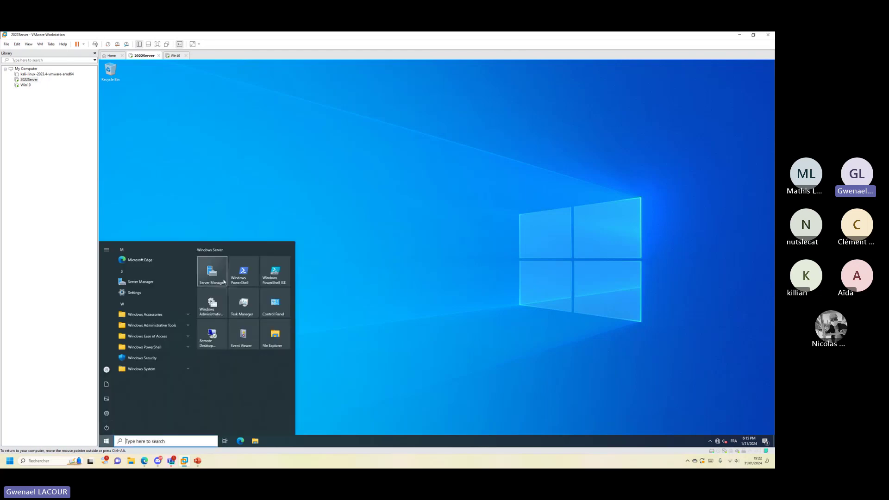
{"action": "left_click", "coordinate": [213, 273]}
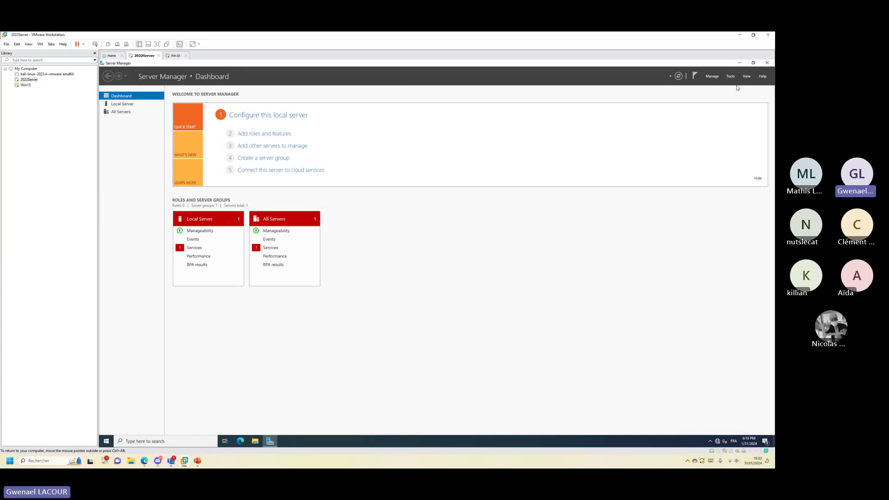
{"action": "left_click", "coordinate": [732, 76]}
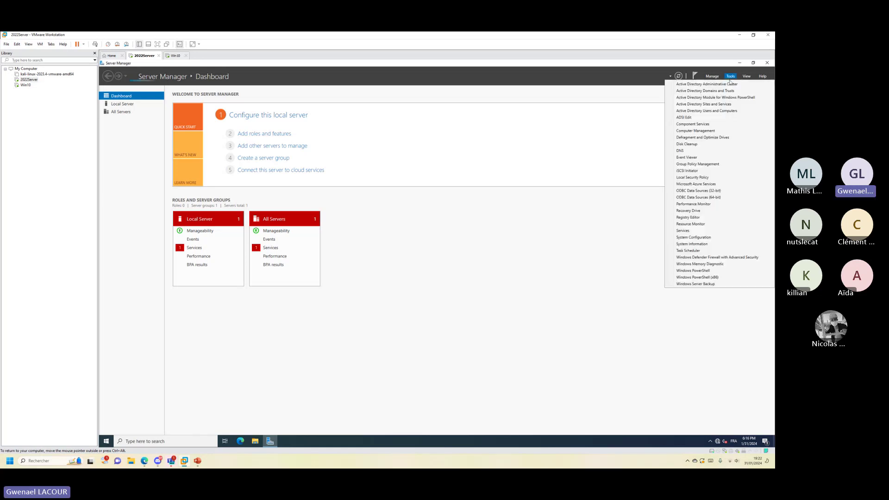
{"action": "left_click", "coordinate": [695, 159]}
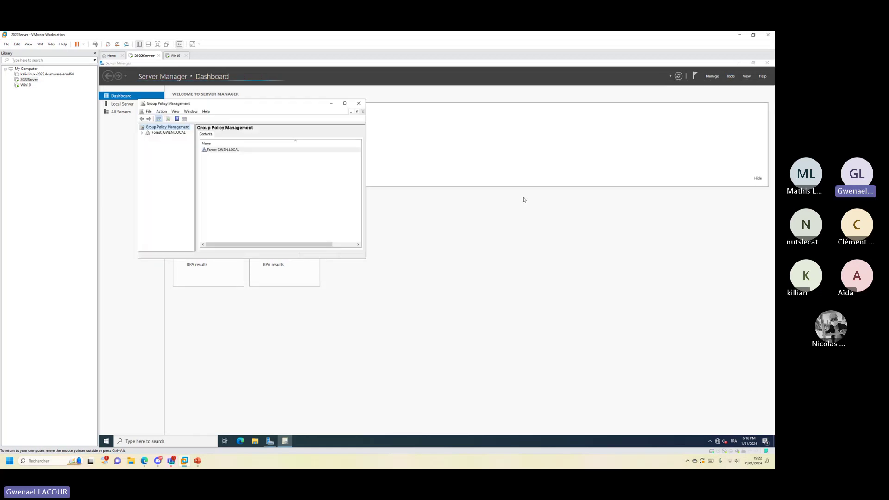
{"action": "left_click_drag", "start_coordinate": [308, 106], "coordinate": [468, 119]}
{"action": "double_click", "coordinate": [467, 119]}
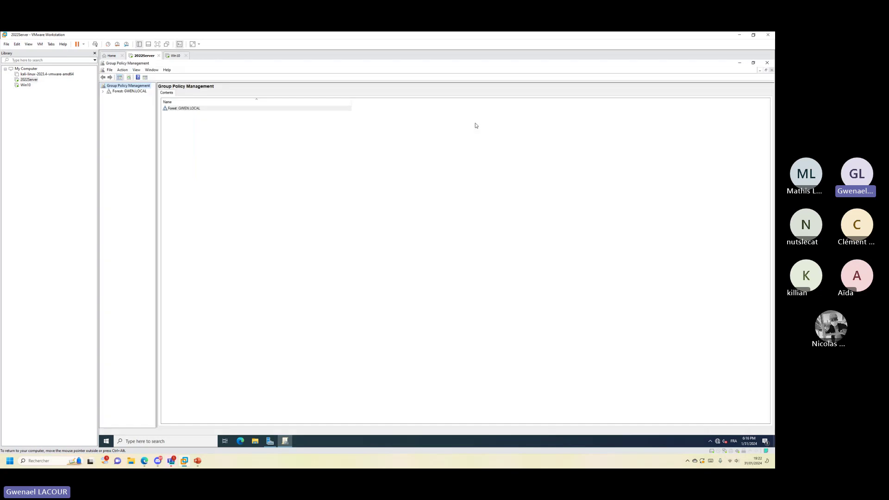
Create a group policy object named AppLocker linked to the GWEN.LOCAL domain
{"action": "left_click", "coordinate": [102, 91]}
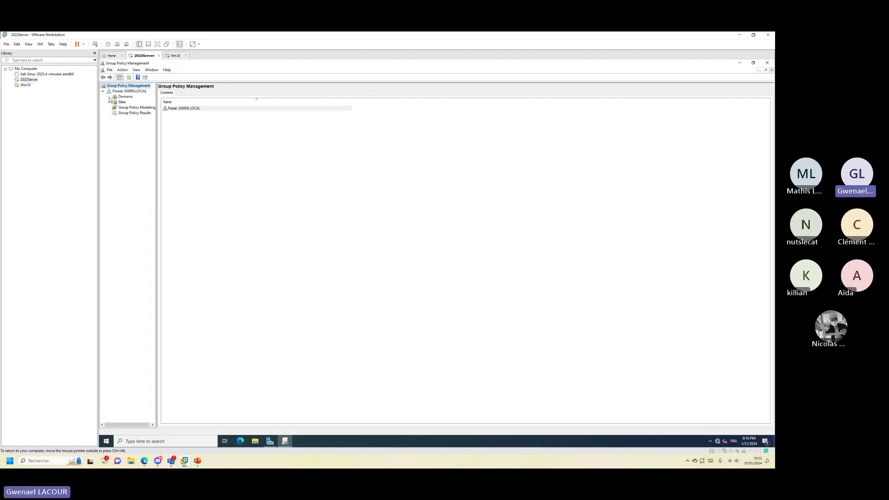
{"action": "left_click", "coordinate": [109, 96]}
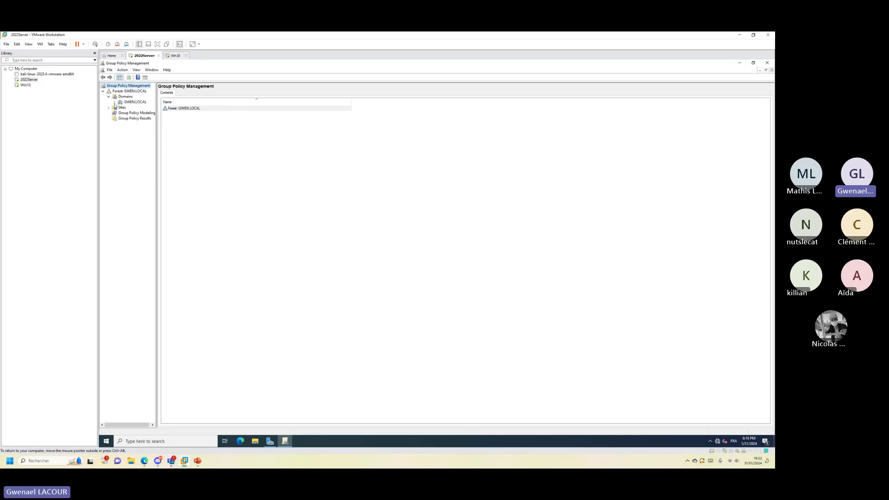
{"action": "left_click", "coordinate": [114, 102]}
{"action": "right_click", "coordinate": [130, 103]}
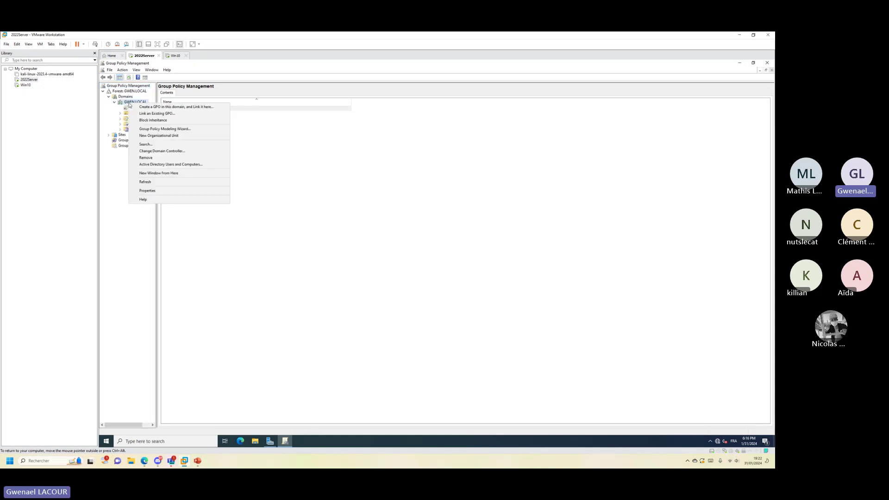
{"action": "left_click", "coordinate": [170, 107]}
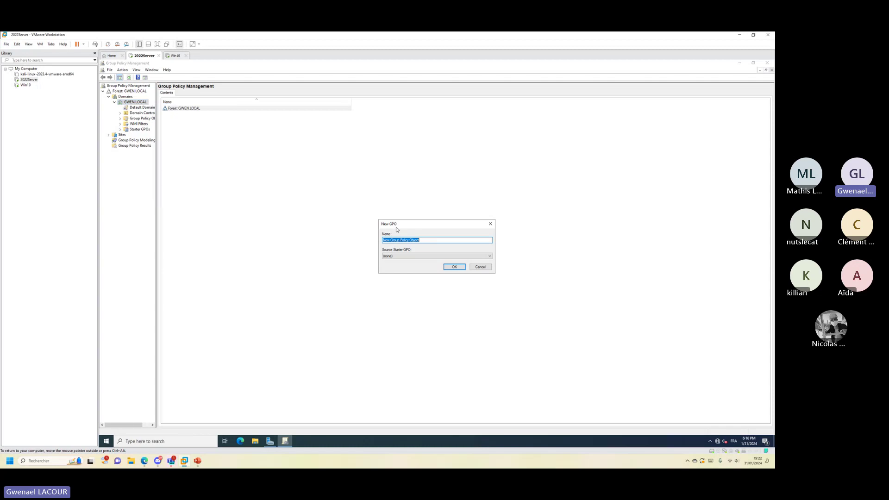
{"action": "type", "text": "AppLocker"}
{"action": "left_click", "coordinate": [456, 266]}
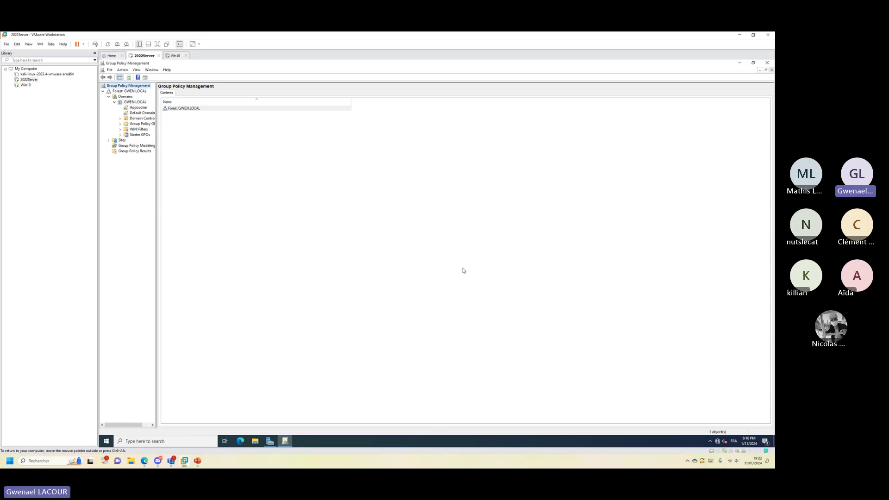
Open the AppLocker GPO for editing, maximize the editor and widen its console tree to show the full policy name
{"action": "left_click", "coordinate": [138, 108]}
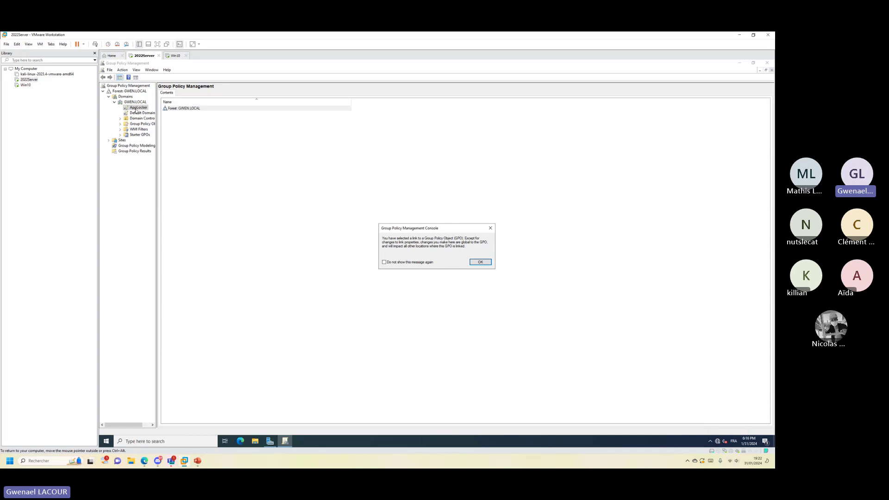
{"action": "left_click", "coordinate": [480, 262]}
{"action": "right_click", "coordinate": [132, 110]}
{"action": "left_click", "coordinate": [141, 113]}
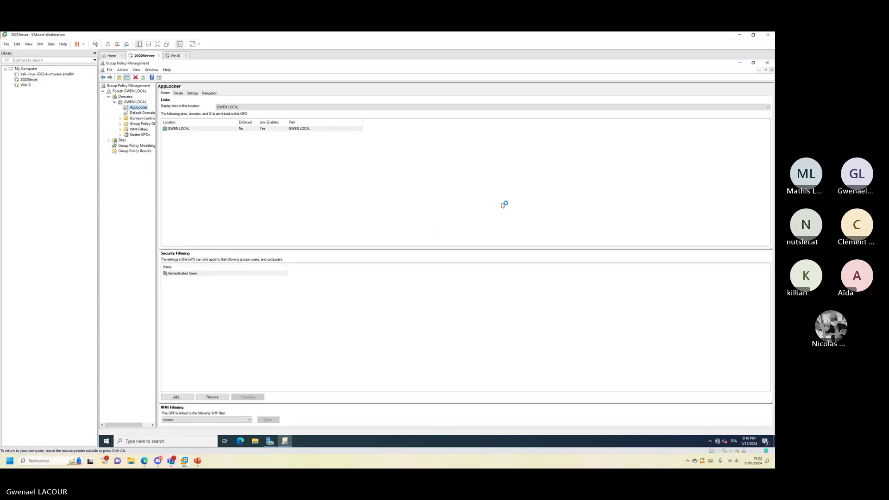
{"action": "left_click", "coordinate": [343, 88]}
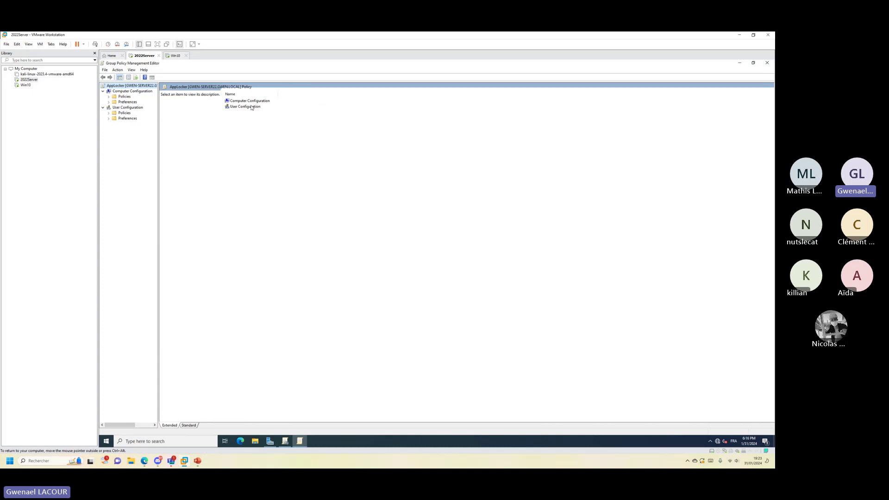
{"action": "left_click_drag", "start_coordinate": [158, 153], "coordinate": [217, 153]}
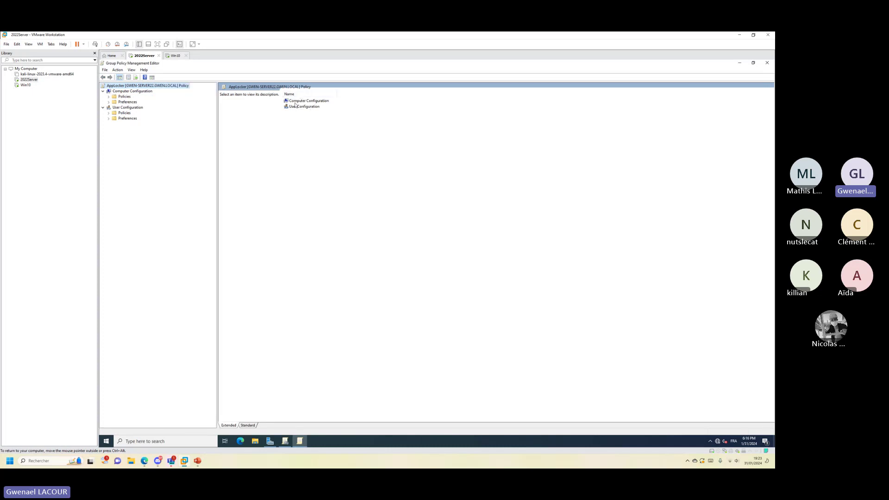
In the computer security settings' System Services, define the Application Identity service policy with Automatic startup mode
{"action": "double_click", "coordinate": [314, 103]}
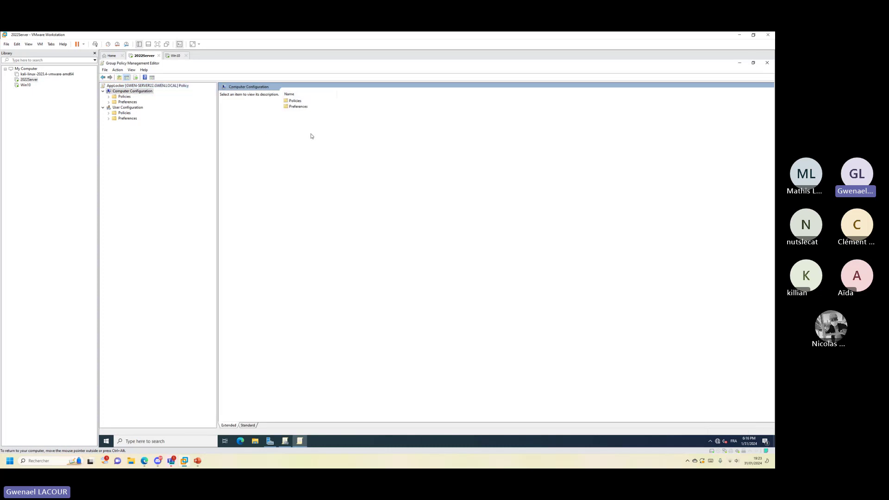
{"action": "double_click", "coordinate": [295, 101]}
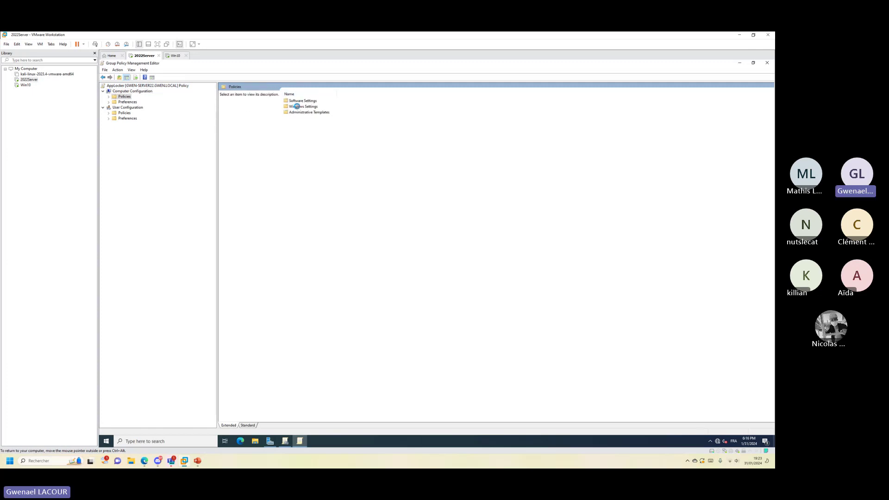
{"action": "double_click", "coordinate": [297, 106]}
{"action": "double_click", "coordinate": [298, 113]}
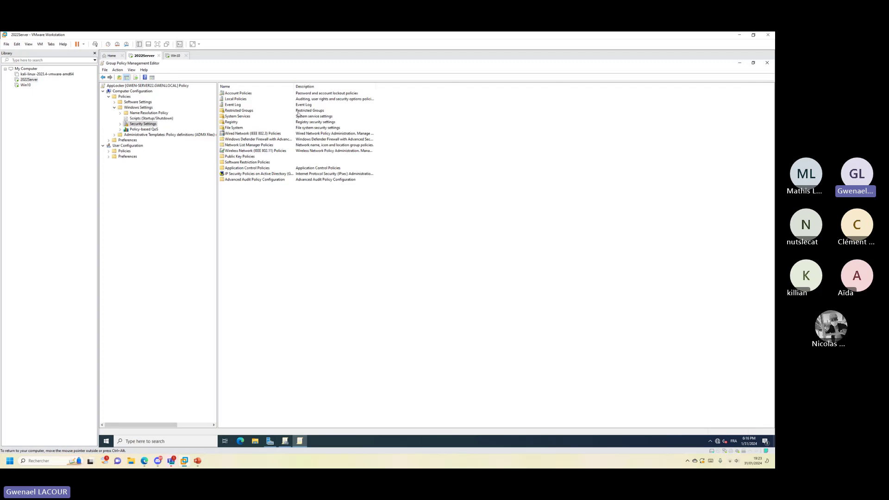
{"action": "double_click", "coordinate": [252, 116]}
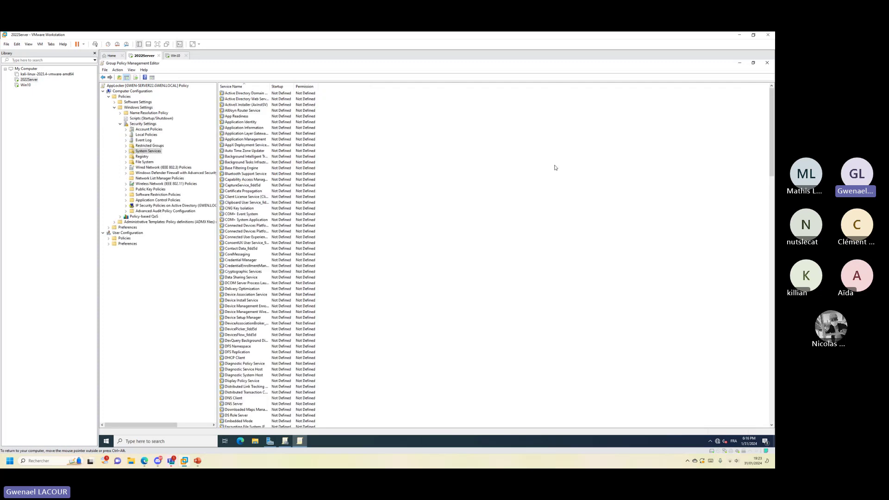
{"action": "left_click", "coordinate": [235, 122]}
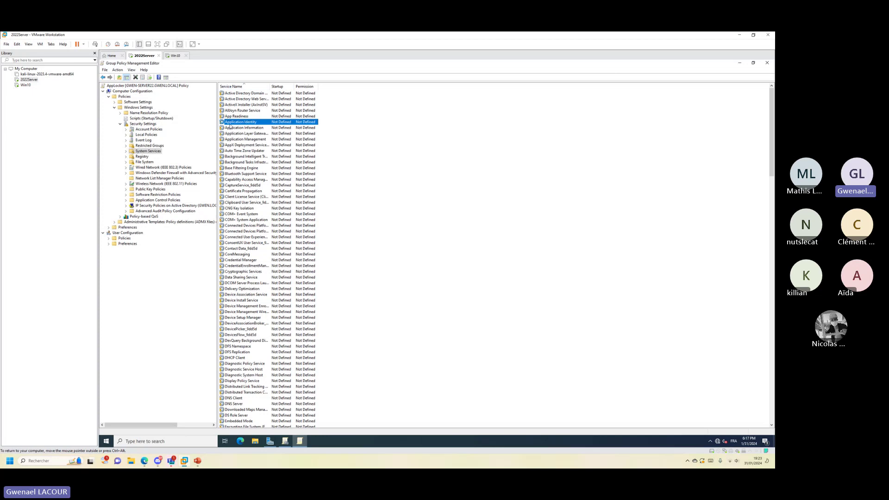
{"action": "double_click", "coordinate": [253, 123]}
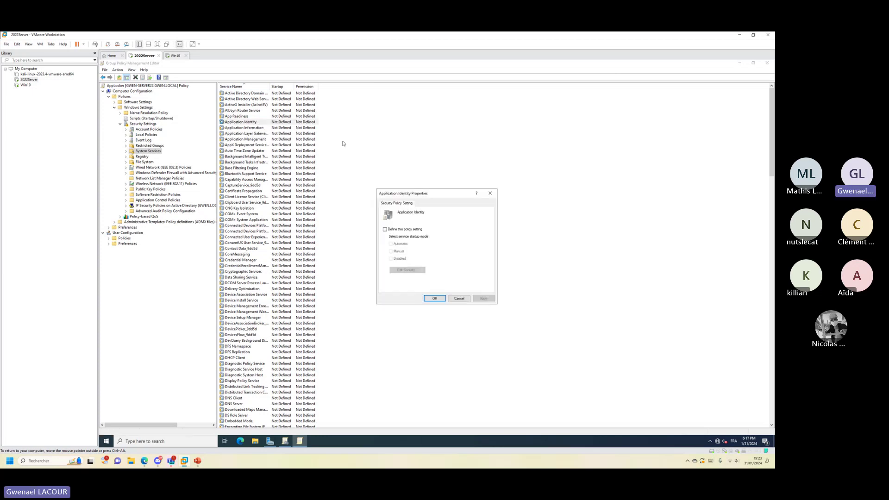
{"action": "left_click", "coordinate": [385, 229]}
{"action": "left_click", "coordinate": [390, 244]}
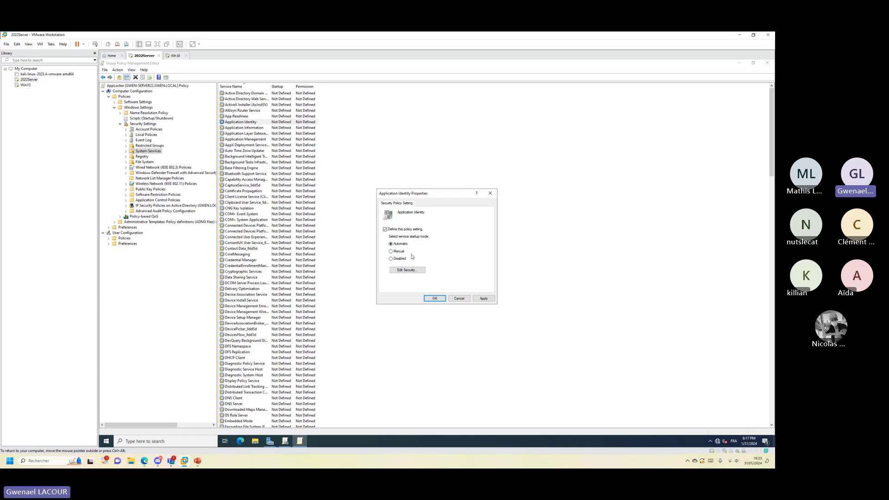
{"action": "left_click", "coordinate": [434, 298]}
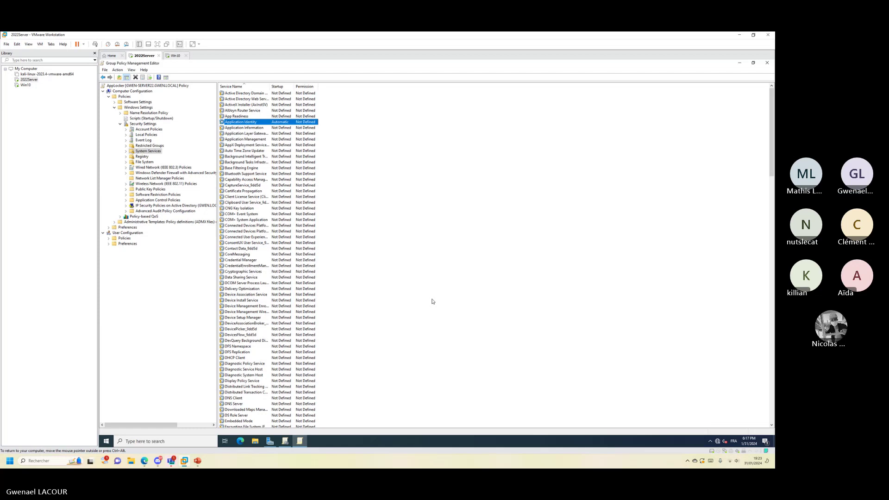
{"action": "left_click", "coordinate": [492, 174]}
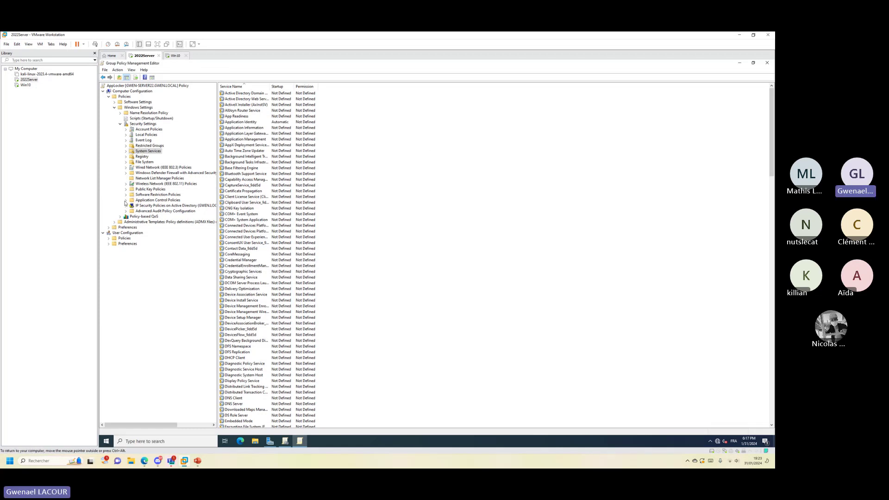
Expand AppLocker under Application Control Policies and view its Executable, Windows Installer, Script and Packaged app rule collections
{"action": "left_click", "coordinate": [126, 200]}
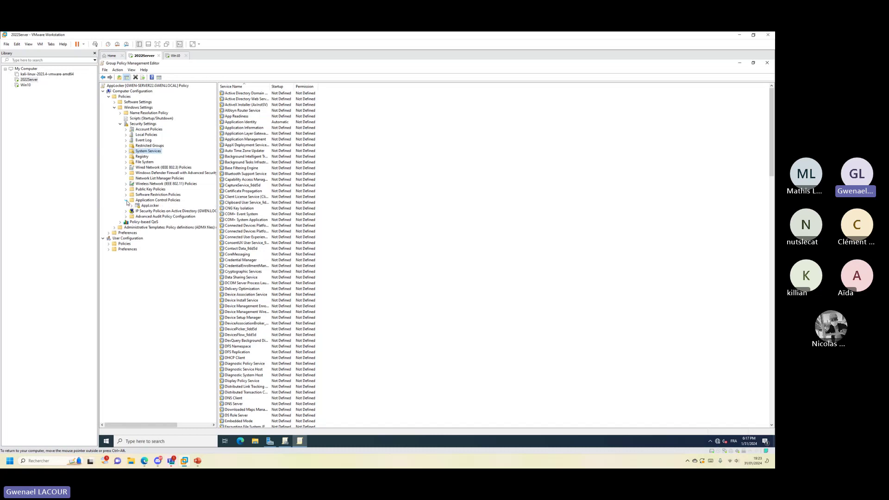
{"action": "left_click", "coordinate": [143, 205]}
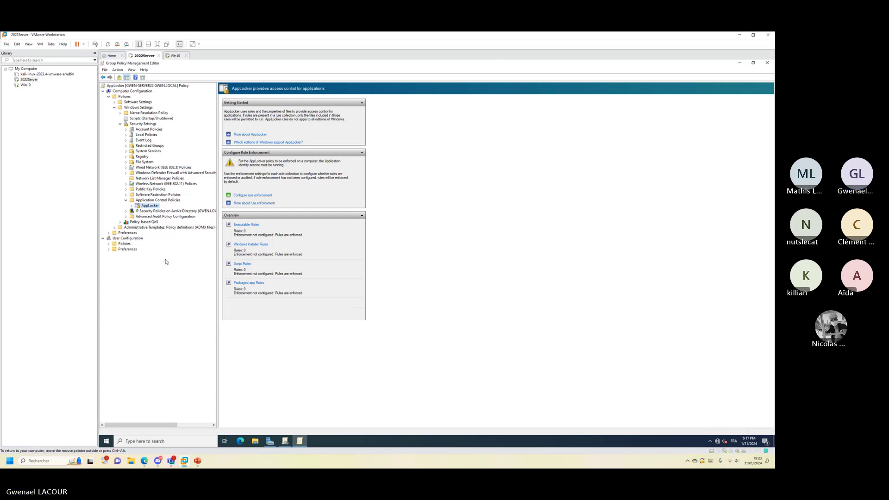
{"action": "double_click", "coordinate": [150, 206]}
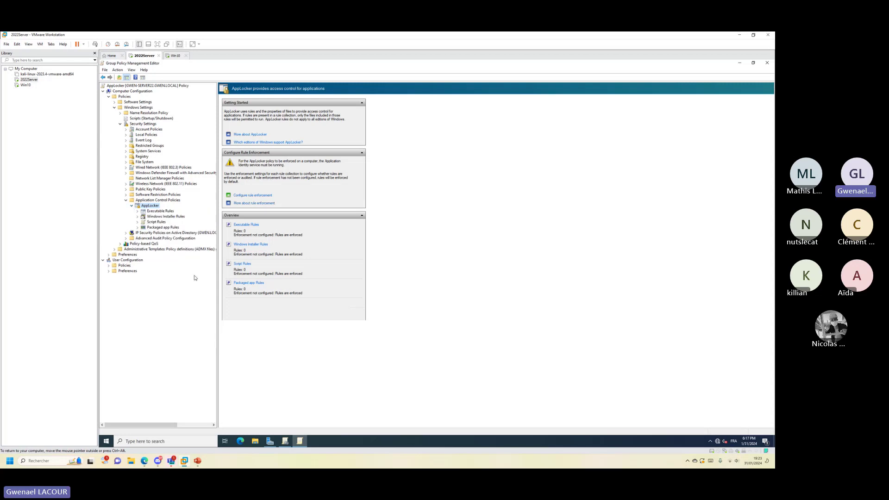
{"action": "left_click", "coordinate": [162, 211]}
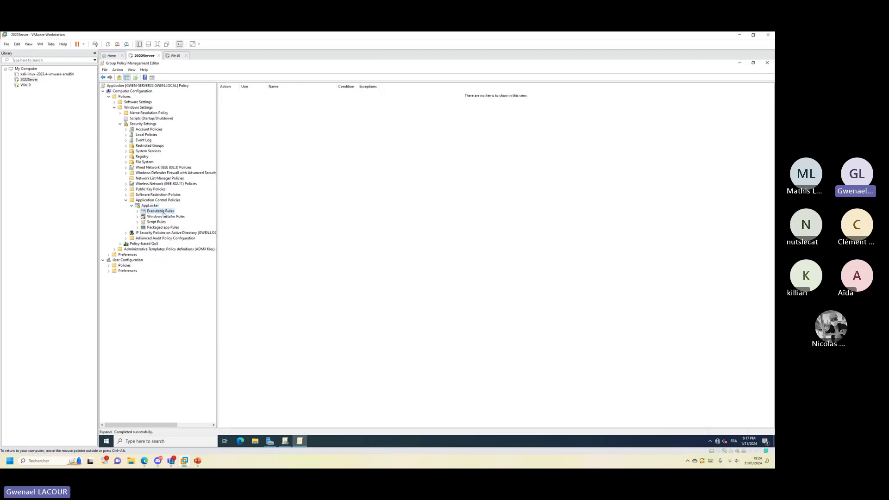
{"action": "left_click", "coordinate": [159, 217]}
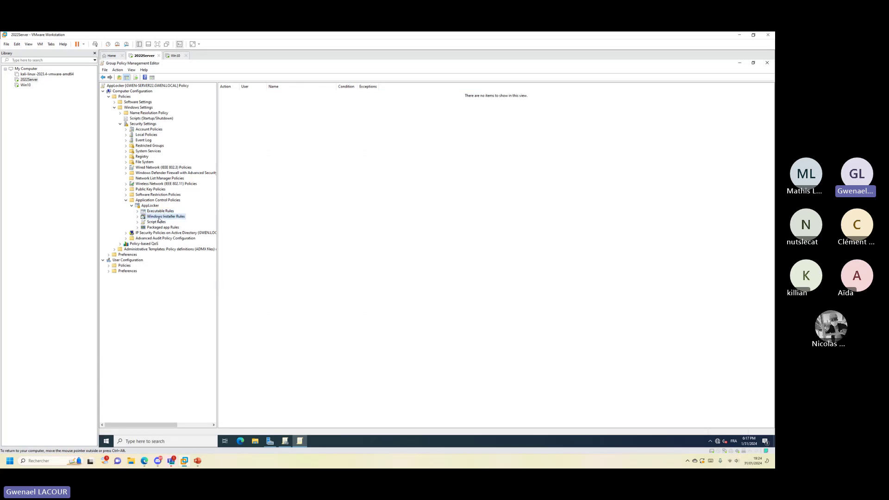
{"action": "left_click", "coordinate": [155, 223]}
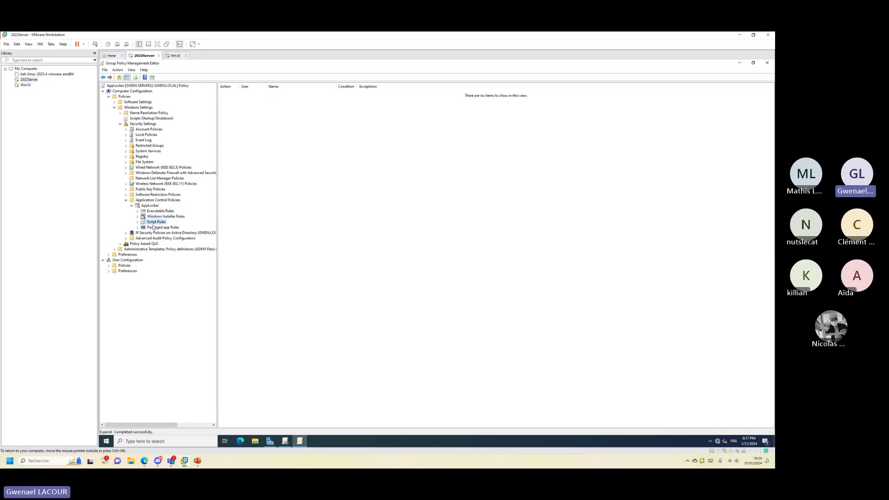
{"action": "left_click", "coordinate": [153, 228]}
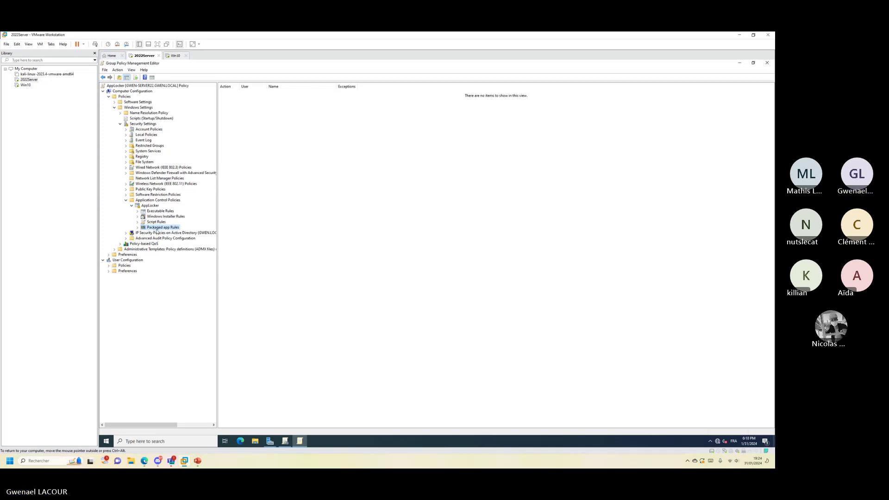
Show the server's Windows Settings app and close it again
{"action": "left_click", "coordinate": [106, 441]}
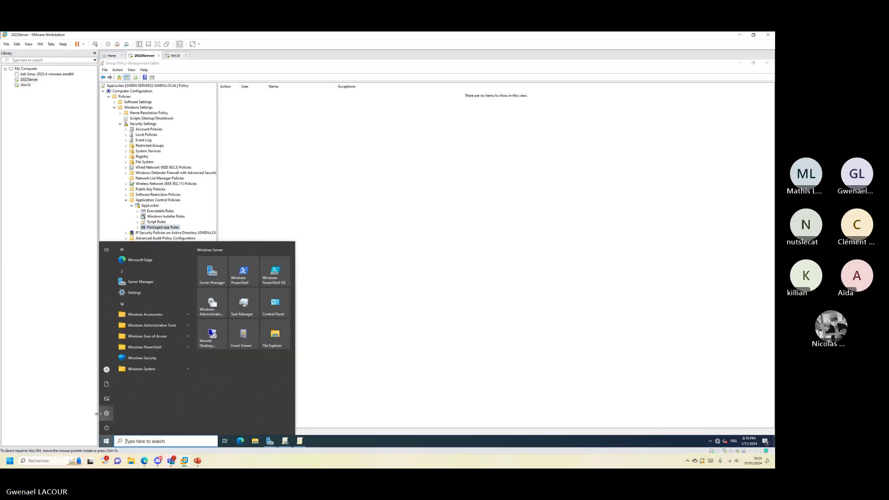
{"action": "left_click", "coordinate": [104, 414]}
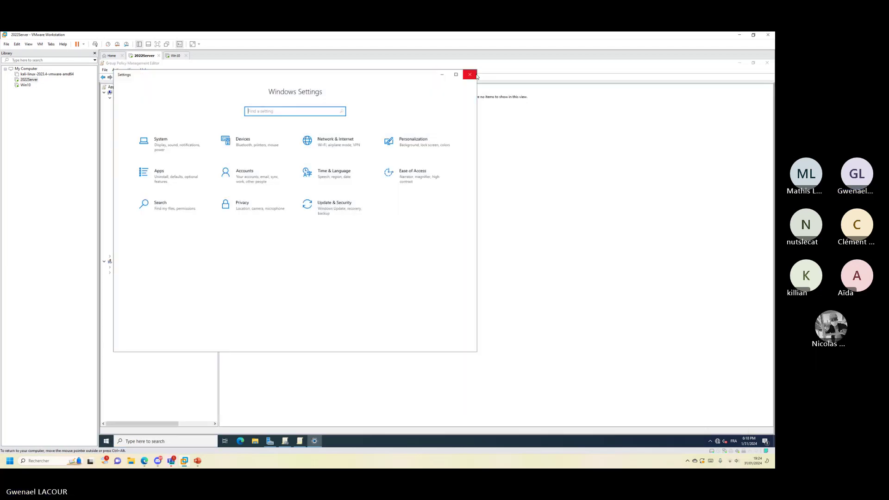
{"action": "left_click", "coordinate": [471, 74]}
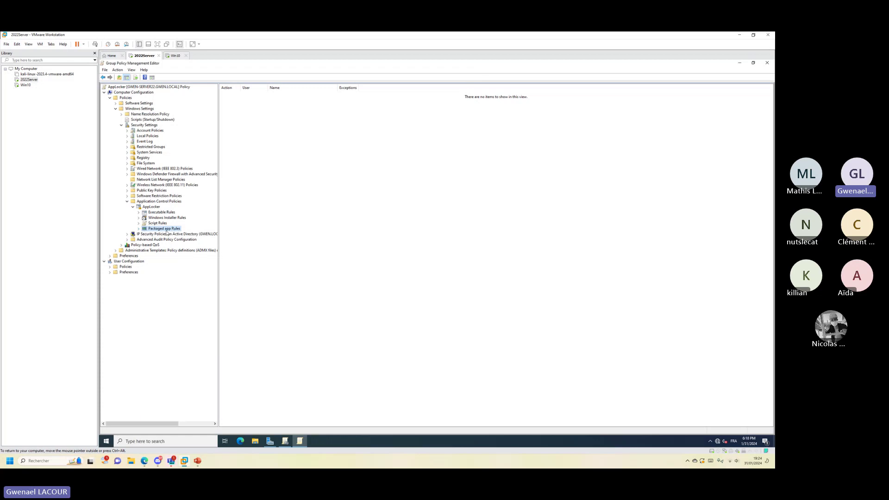
Create the default rules for Executable Rules, then widen the User and Name columns to review each rule in full
{"action": "left_click", "coordinate": [159, 213]}
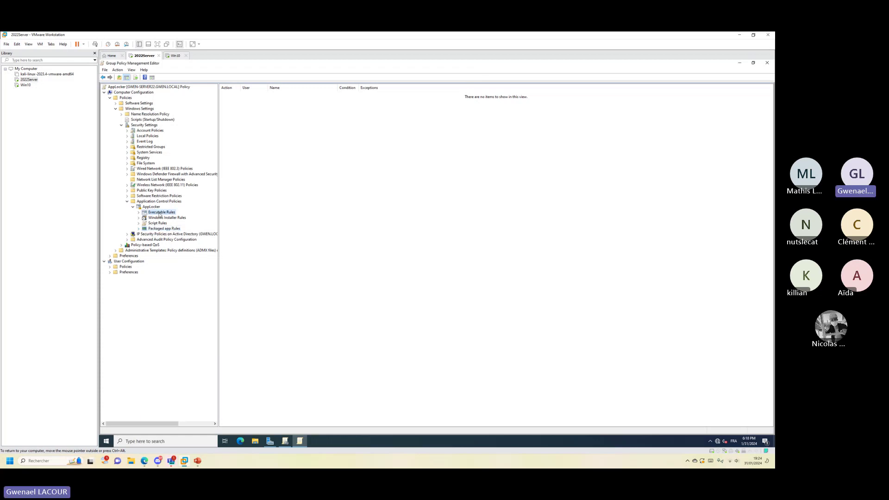
{"action": "right_click", "coordinate": [387, 177]}
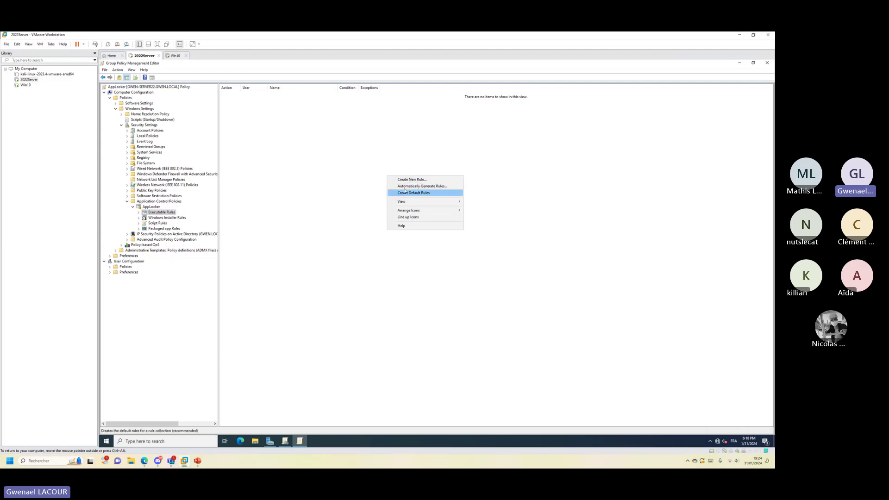
{"action": "left_click", "coordinate": [401, 194]}
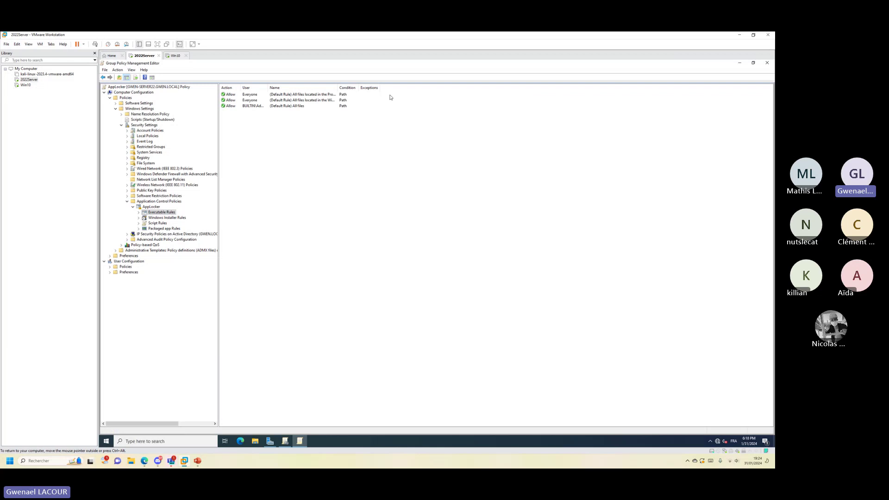
{"action": "left_click_drag", "start_coordinate": [268, 87], "coordinate": [307, 87]}
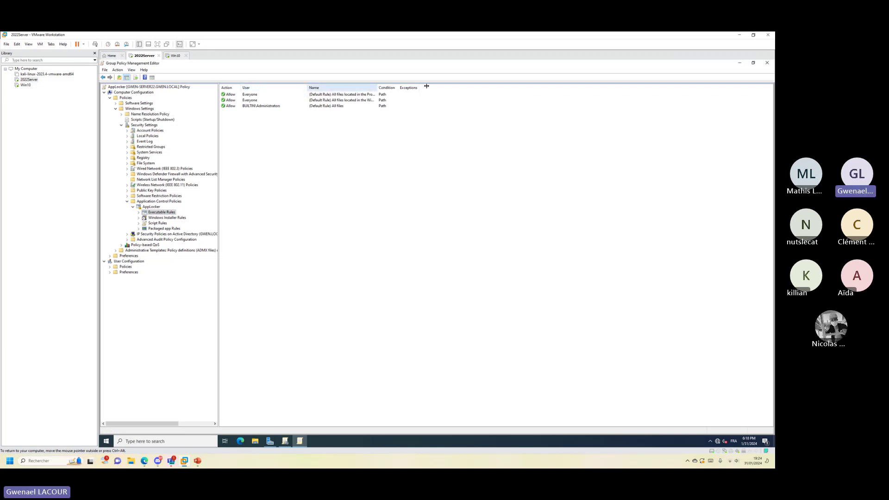
{"action": "double_click", "coordinate": [378, 87]}
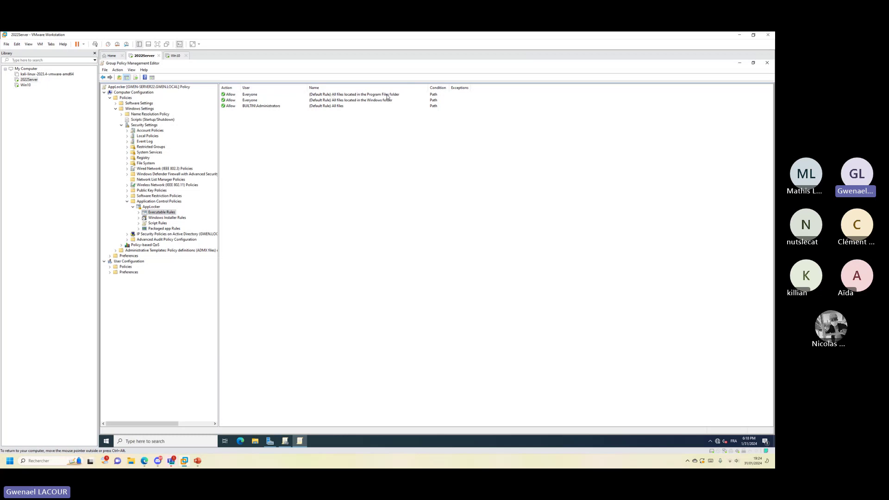
{"action": "left_click", "coordinate": [402, 95]}
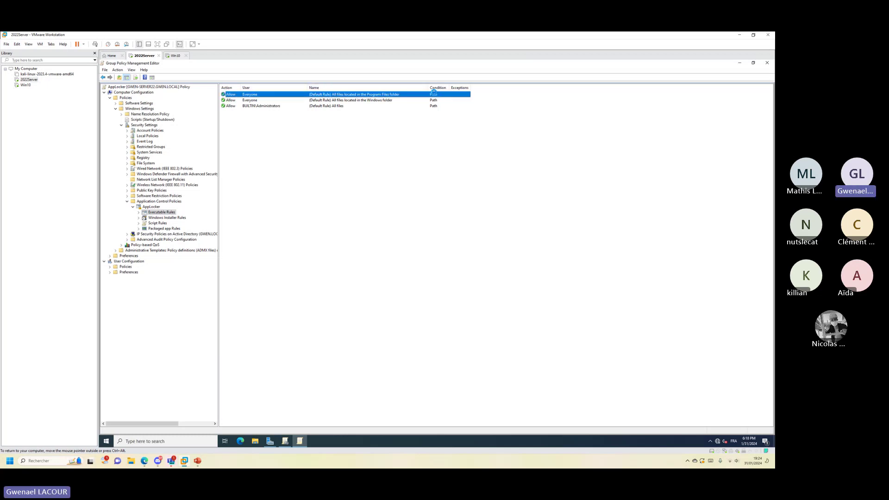
{"action": "left_click", "coordinate": [337, 143]}
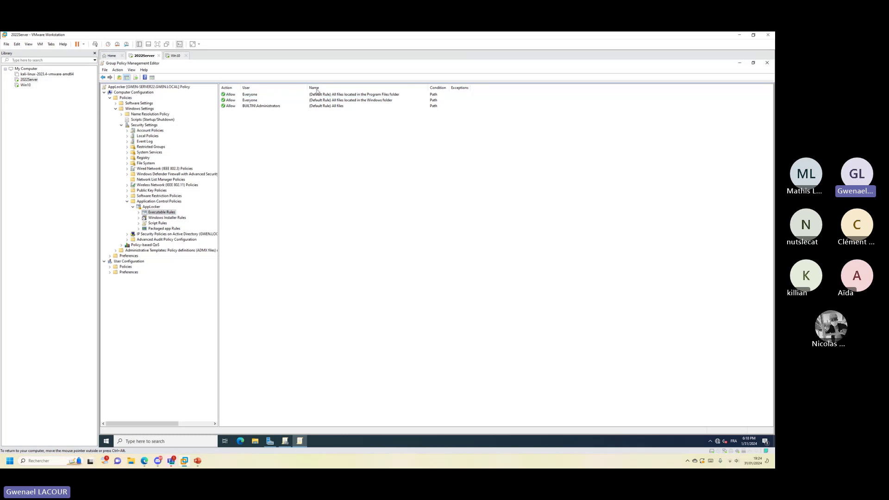
{"action": "left_click", "coordinate": [376, 101]}
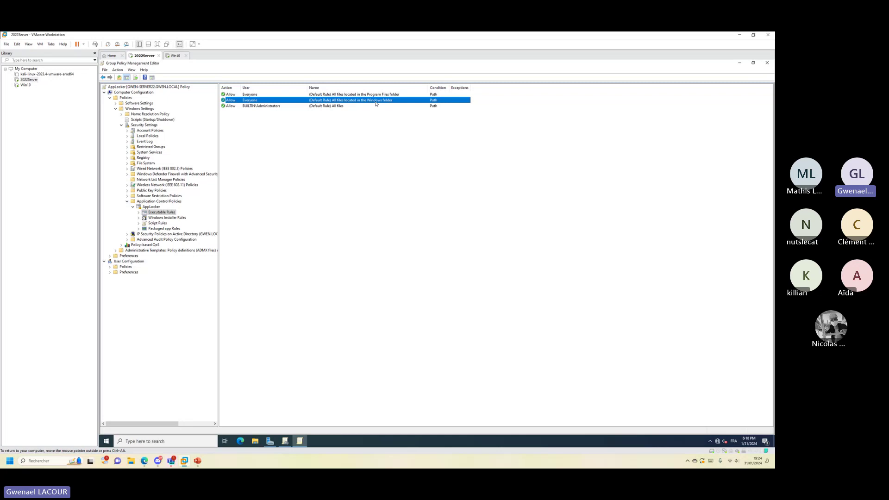
{"action": "left_click", "coordinate": [348, 143]}
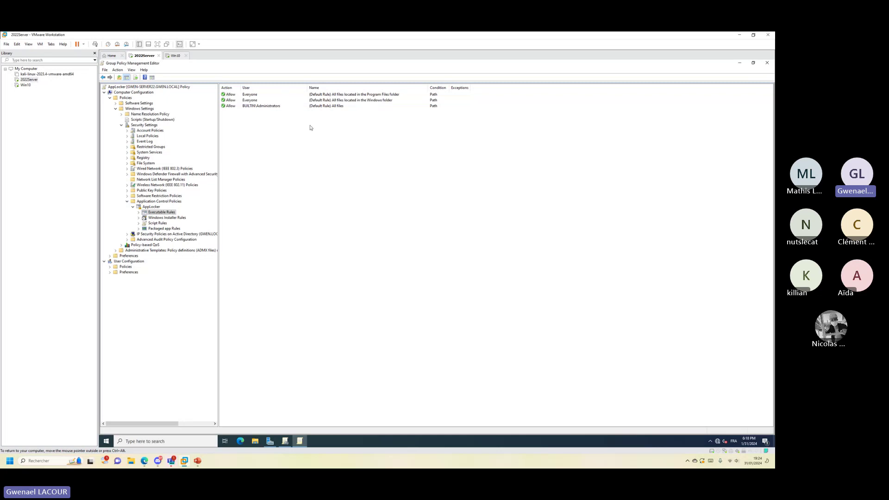
{"action": "left_click", "coordinate": [230, 106]}
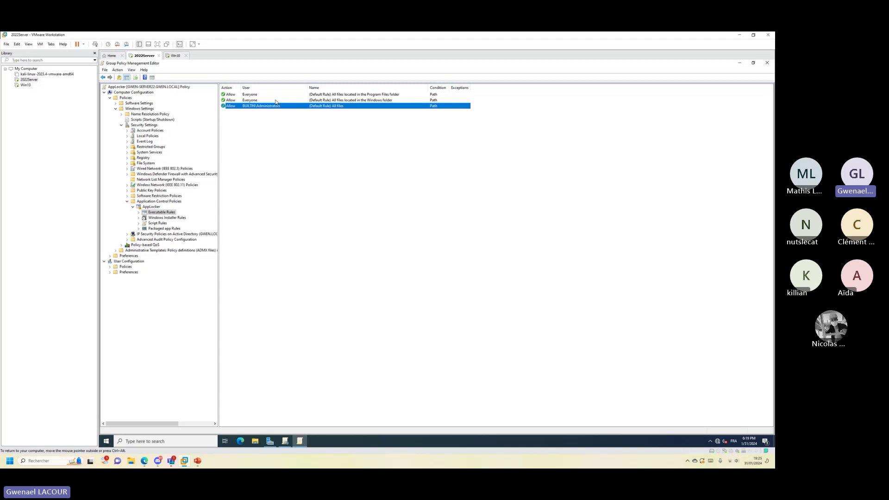
{"action": "left_click", "coordinate": [494, 263]}
Create the default rules for Windows Installer Rules and widen the Name column
{"action": "left_click", "coordinate": [177, 219]}
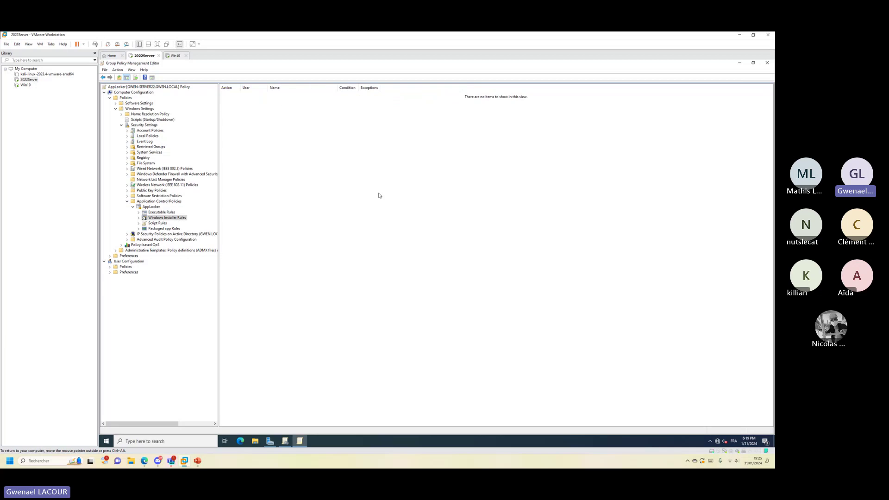
{"action": "right_click", "coordinate": [378, 195]}
{"action": "left_click", "coordinate": [385, 209]}
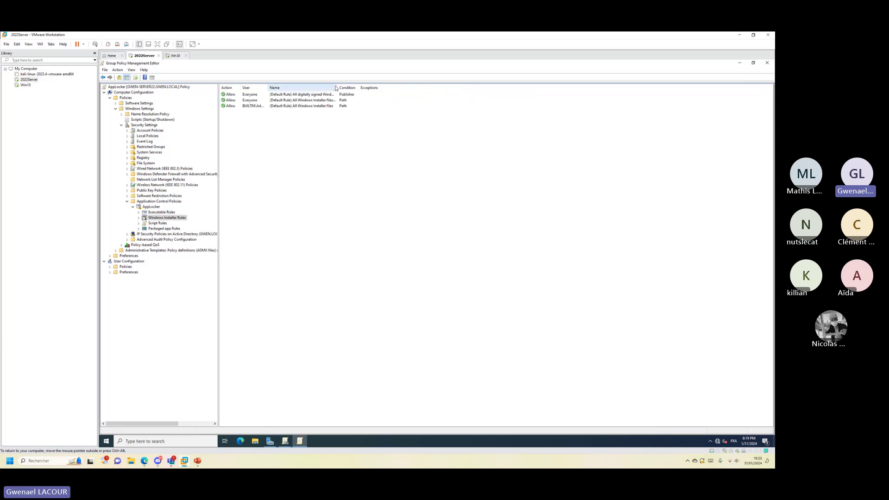
{"action": "left_click_drag", "start_coordinate": [336, 88], "coordinate": [395, 88]}
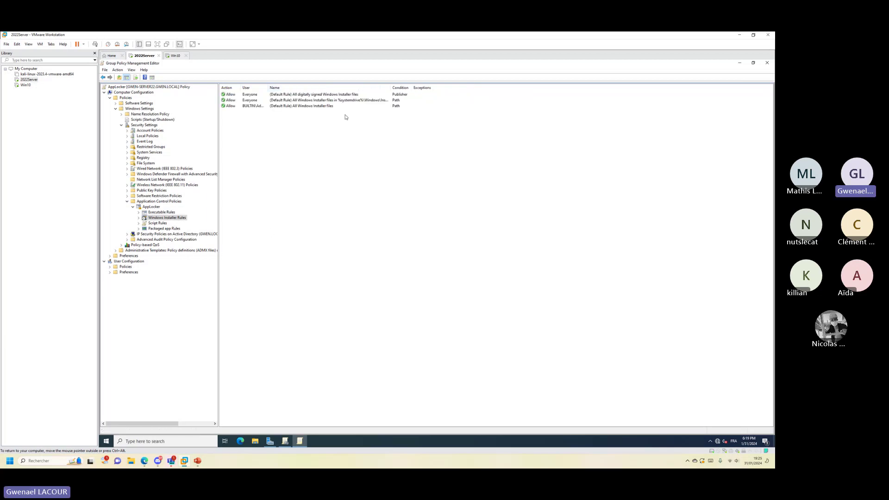
Create the default rules for both the Script Rules and Packaged app Rules collections
{"action": "left_click", "coordinate": [158, 223]}
{"action": "right_click", "coordinate": [315, 198]}
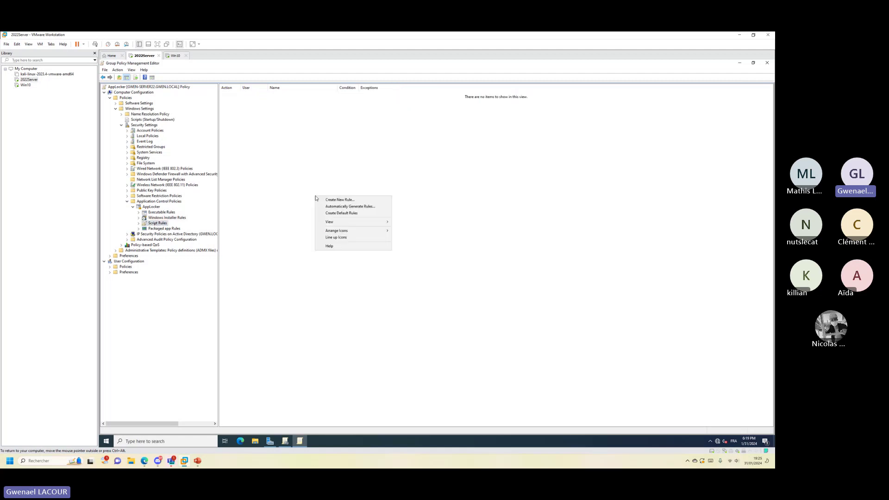
{"action": "left_click", "coordinate": [328, 214]}
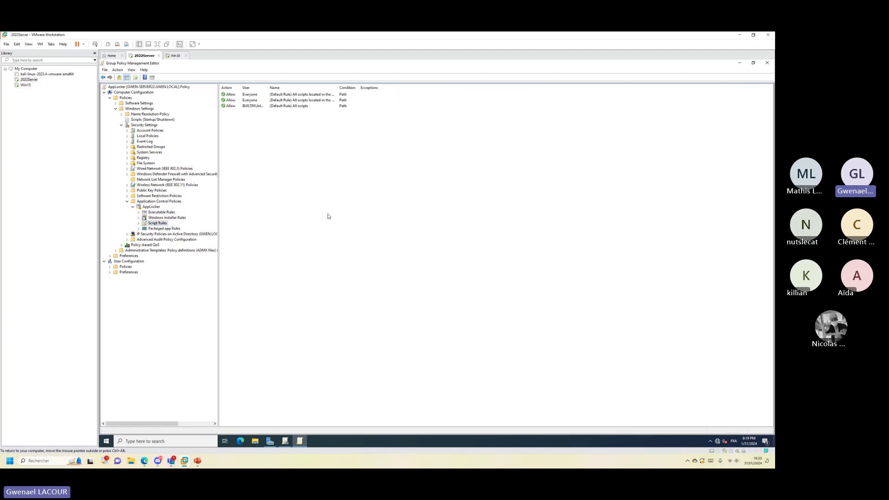
{"action": "key", "text": "Down"}
{"action": "right_click", "coordinate": [319, 169]}
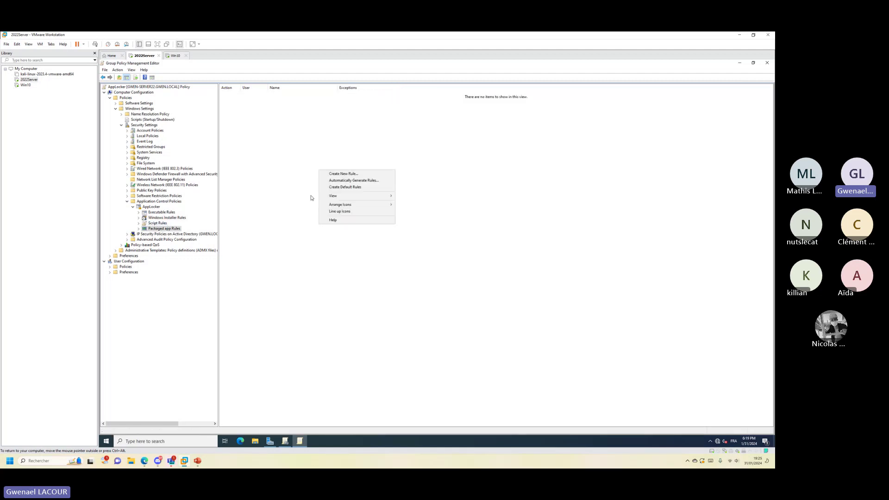
{"action": "left_click", "coordinate": [346, 187]}
Delete the default executable rule that allows everyone to run all files located in the Program Files folder
{"action": "key", "text": "Up"}
{"action": "key", "text": "Up"}
{"action": "key", "text": "Up"}
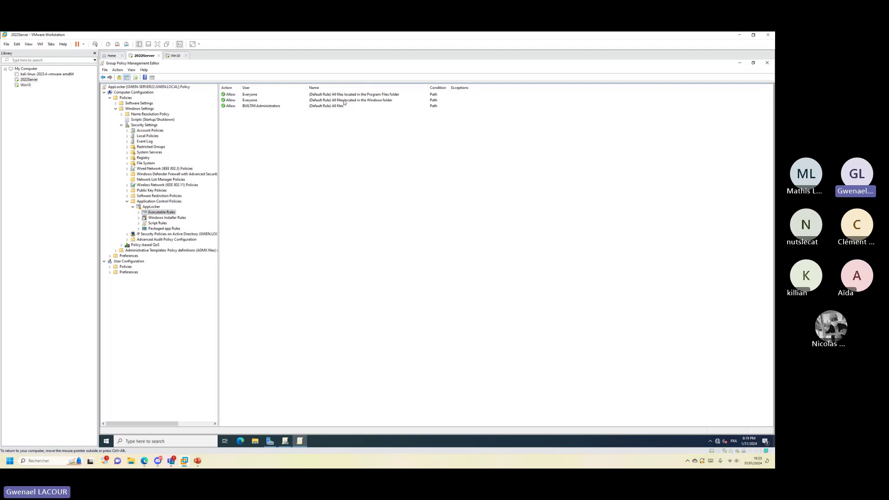
{"action": "left_click", "coordinate": [364, 94]}
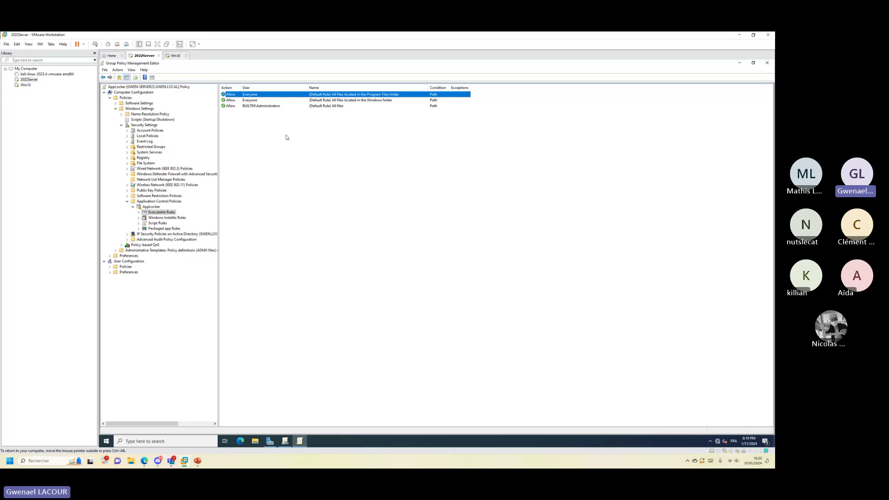
{"action": "right_click", "coordinate": [328, 96]}
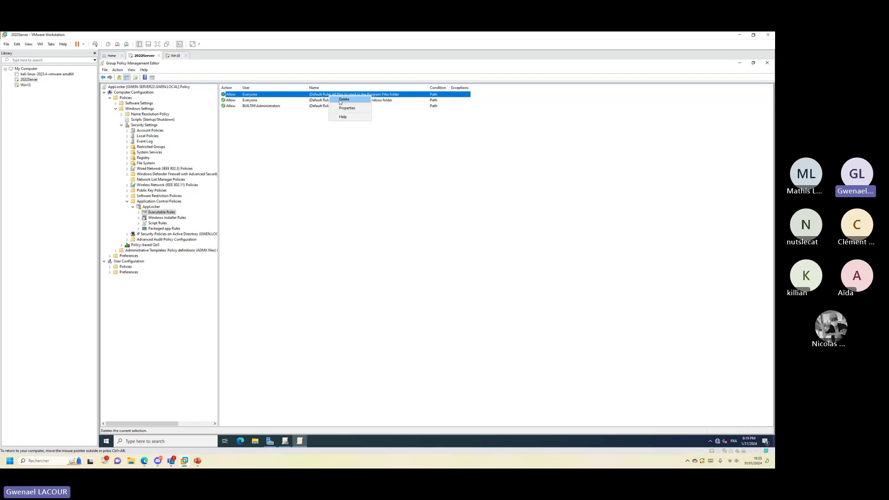
{"action": "left_click", "coordinate": [344, 99]}
{"action": "left_click", "coordinate": [453, 272]}
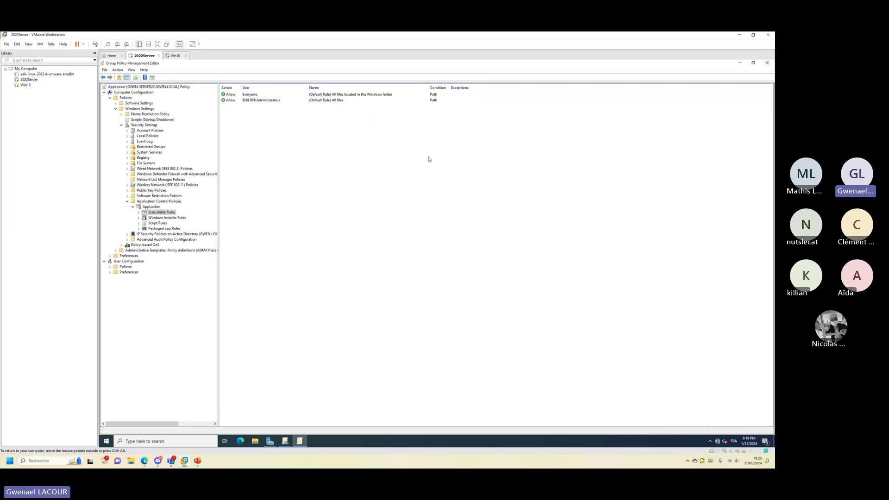
{"action": "left_click", "coordinate": [360, 95]}
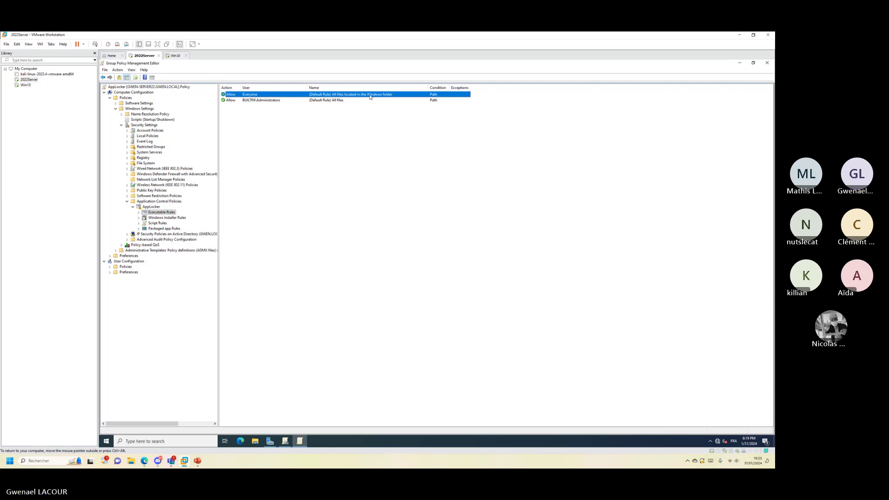
{"action": "left_click", "coordinate": [359, 273]}
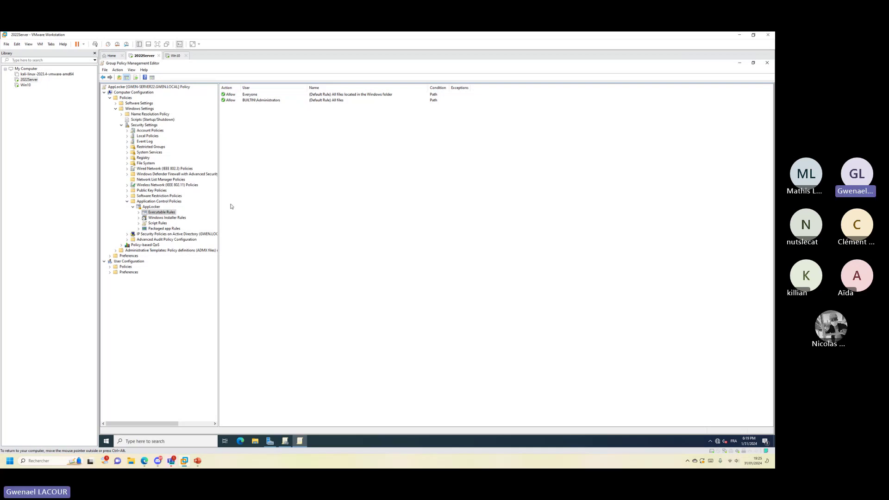
In the AppLocker properties, configure Executable, Windows Installer, Script and Packaged app rules as Enforce rules, apply, and close the policy editor
{"action": "right_click", "coordinate": [149, 208]}
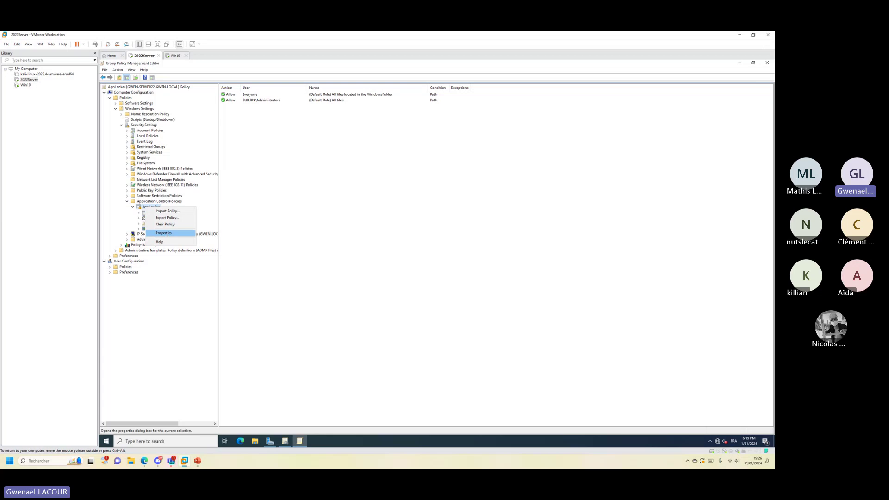
{"action": "left_click", "coordinate": [165, 233]}
{"action": "left_click_drag", "start_coordinate": [427, 199], "coordinate": [341, 128]}
{"action": "left_click", "coordinate": [325, 165]}
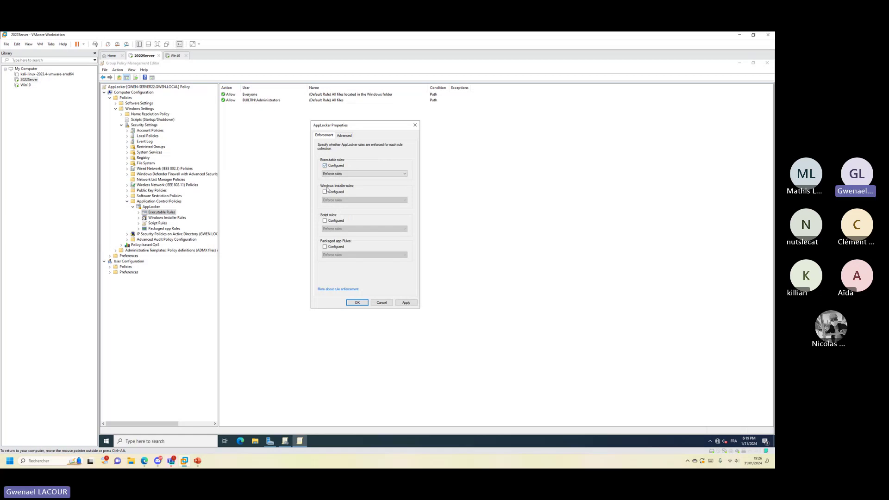
{"action": "left_click", "coordinate": [325, 192]}
{"action": "left_click", "coordinate": [324, 221]}
{"action": "left_click", "coordinate": [325, 247]}
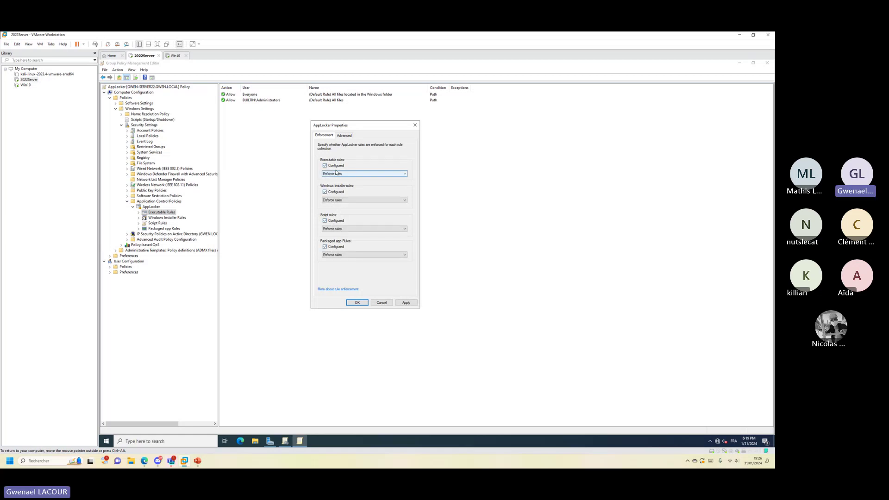
{"action": "left_click", "coordinate": [337, 173]}
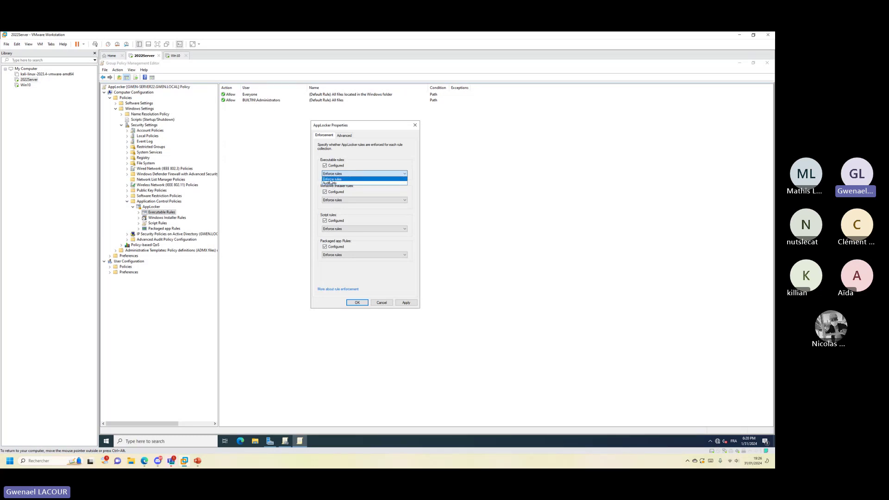
{"action": "left_click", "coordinate": [329, 179]}
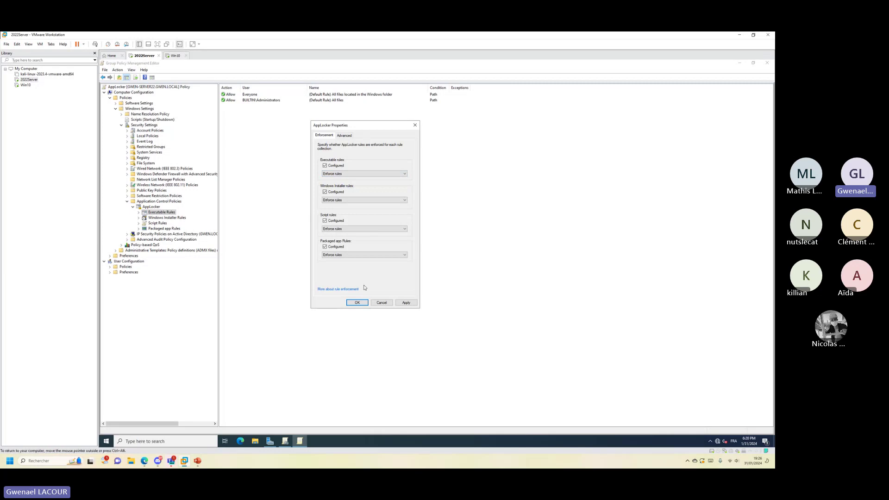
{"action": "left_click", "coordinate": [407, 302]}
{"action": "left_click", "coordinate": [357, 303]}
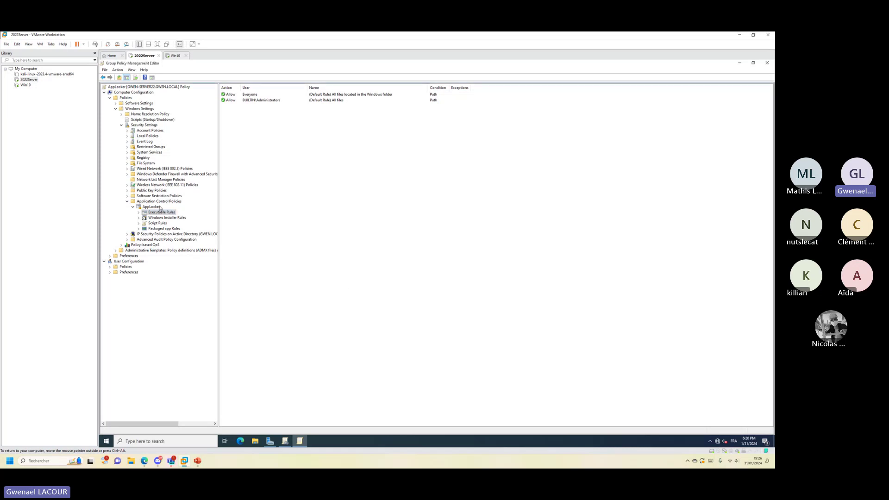
{"action": "left_click", "coordinate": [768, 64]}
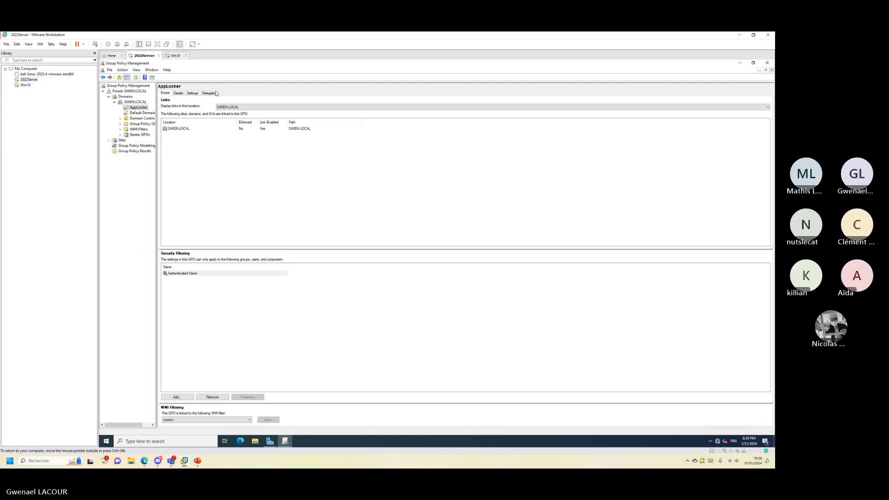
Switch to the Win10 virtual machine and open Windows PowerShell there
{"action": "left_click", "coordinate": [176, 56]}
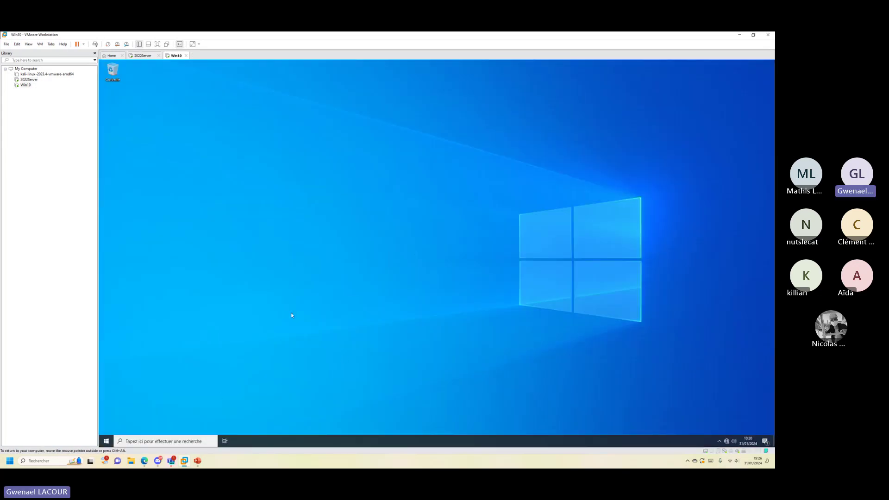
{"action": "left_click", "coordinate": [106, 442]}
{"action": "type", "text": "p"}
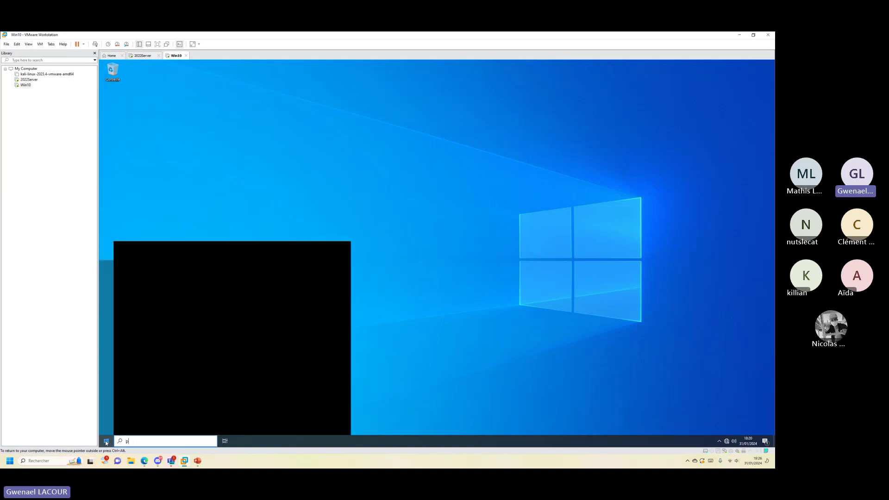
{"action": "type", "text": "owershell"}
{"action": "key", "text": "Return"}
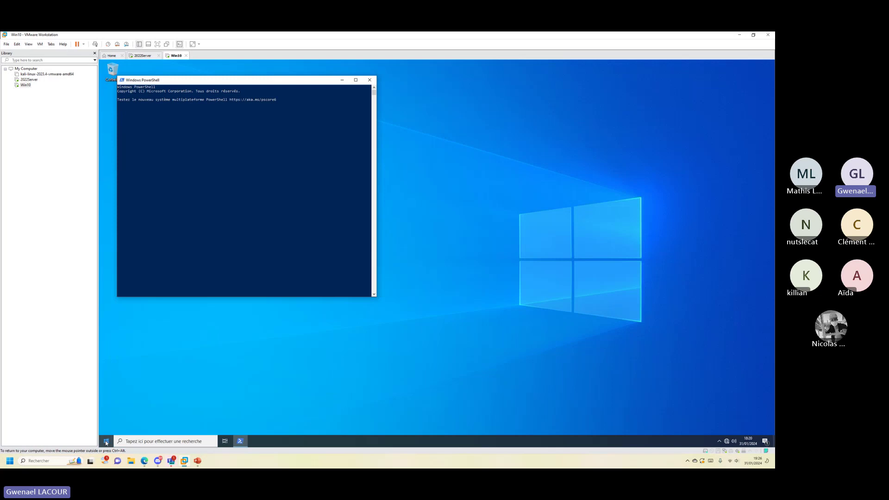
Force a group policy update on the client with gpupdate /force, and close the PowerShell window
{"action": "type", "text": "gpupdate /force"}
{"action": "key", "text": "Return"}
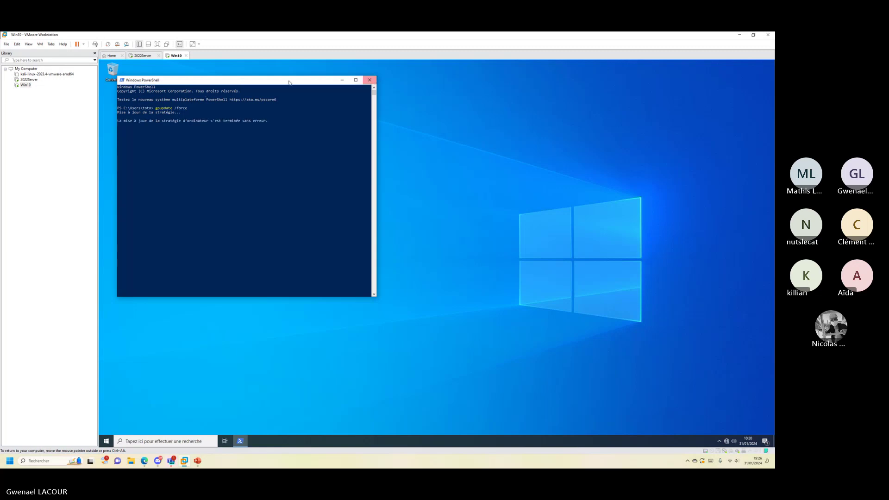
{"action": "left_click_drag", "start_coordinate": [289, 83], "coordinate": [423, 110]}
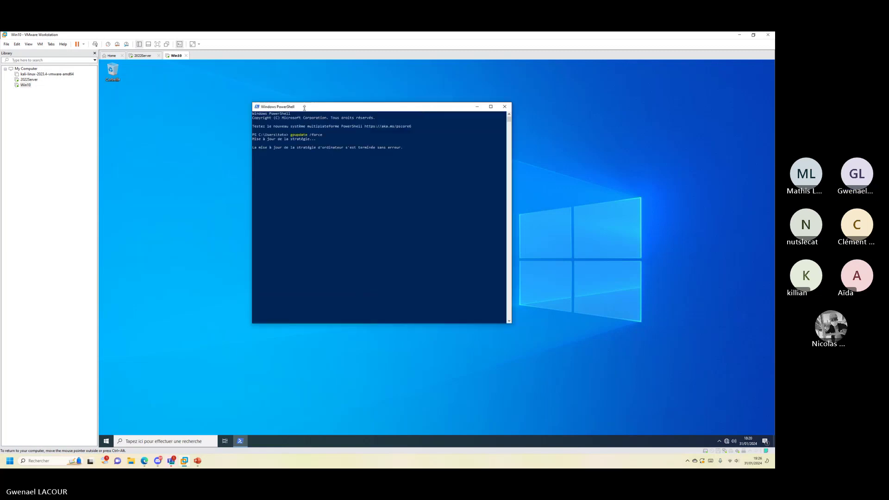
{"action": "left_click", "coordinate": [505, 108]}
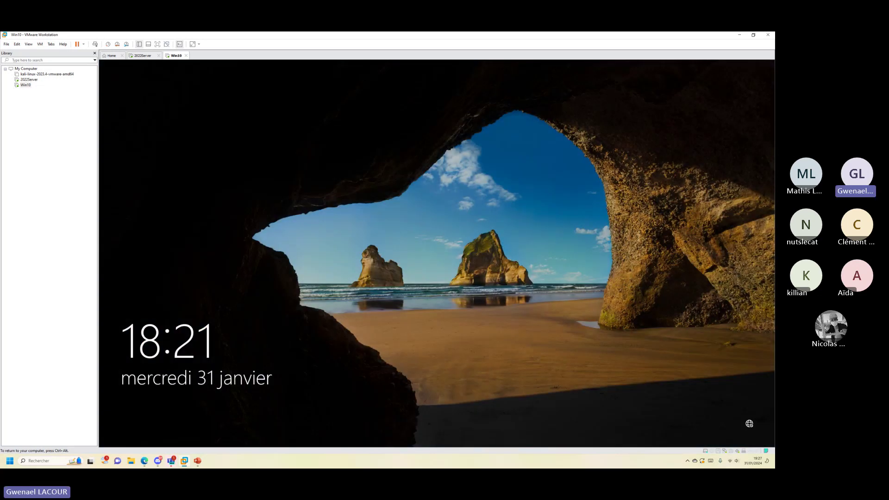
Dismiss the Win10 lock screen and sign in to the displayed user account with the account password
{"action": "left_click", "coordinate": [387, 353]}
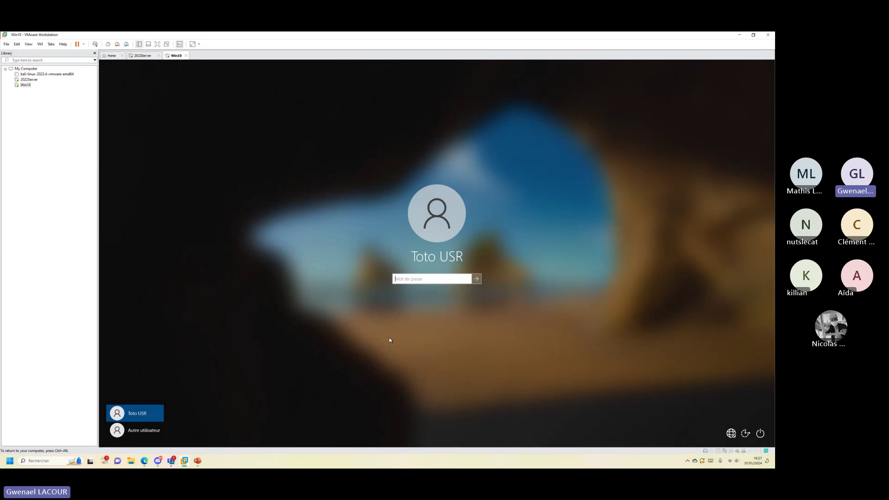
{"action": "type", "text": "•••••••••"}
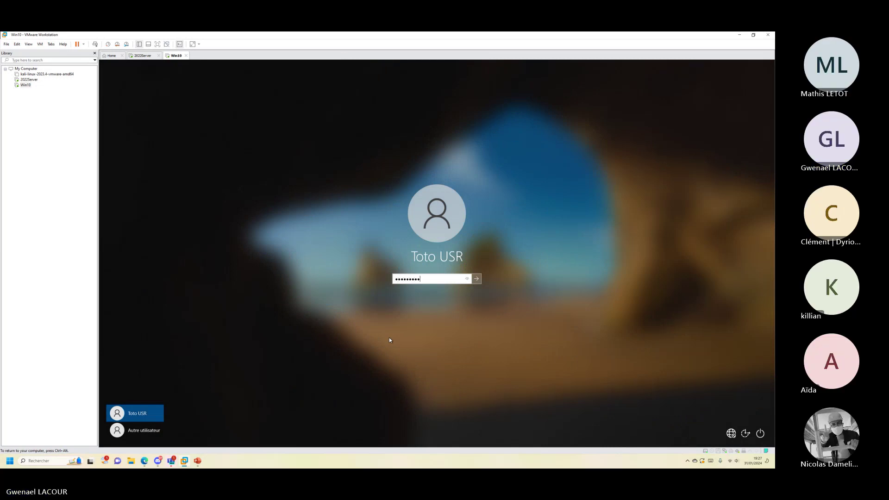
{"action": "key", "text": "Return"}
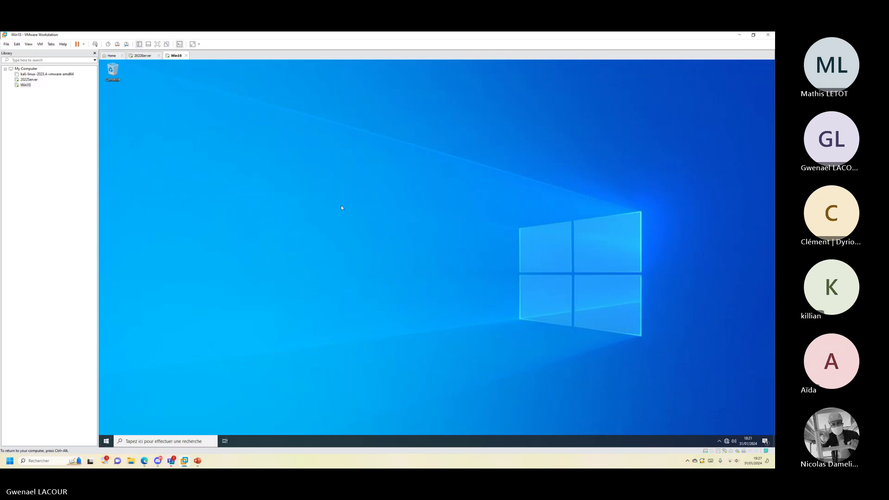
{"action": "left_click", "coordinate": [106, 441]}
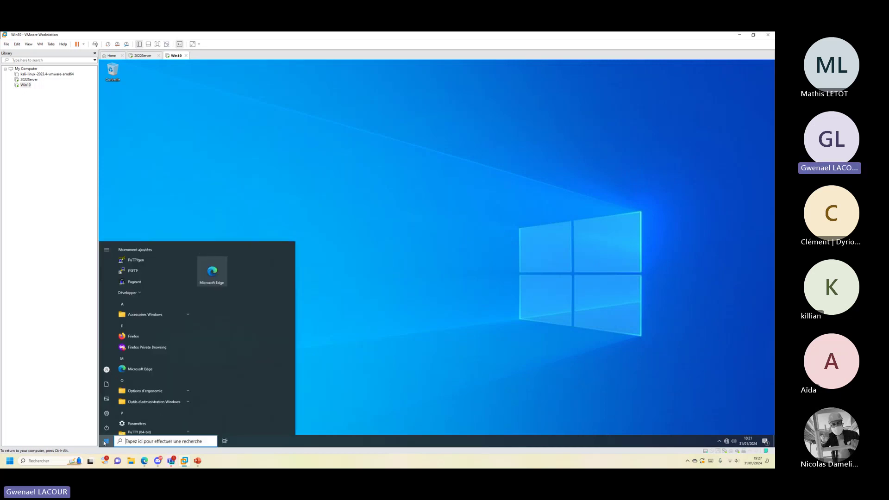
{"action": "type", "text": "power"}
{"action": "key", "text": "Return"}
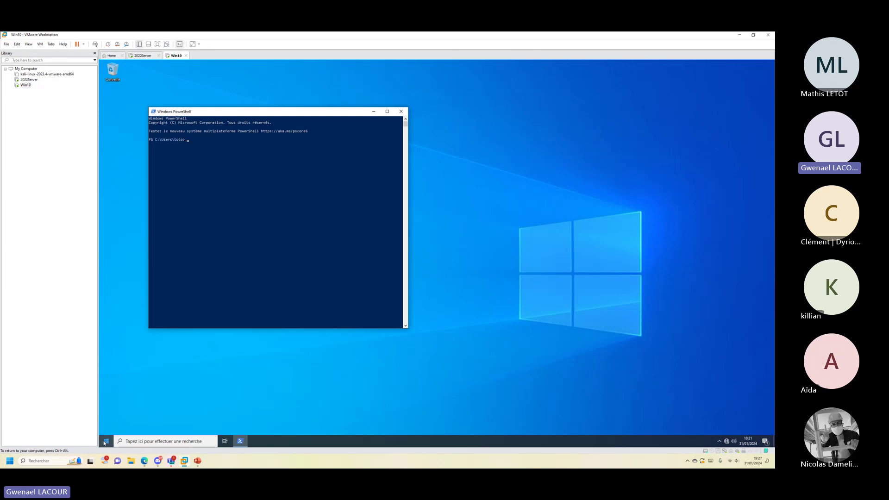
{"action": "type", "text": "get-z"}
{"action": "key", "text": "BackSpace"}
{"action": "key", "text": "BackSpace"}
{"action": "key", "text": "BackSpace"}
{"action": "key", "text": "BackSpace"}
{"action": "key", "text": "BackSpace"}
{"action": "left_click", "coordinate": [400, 112]}
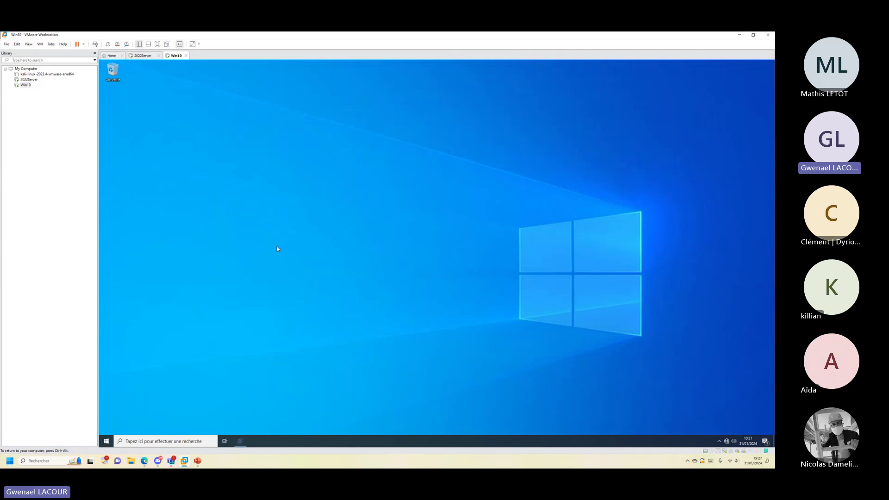
Open Windows PowerShell as administrator, authorizing it with the administrator account's user name and password
{"action": "left_click", "coordinate": [107, 441]}
{"action": "type", "text": "po"}
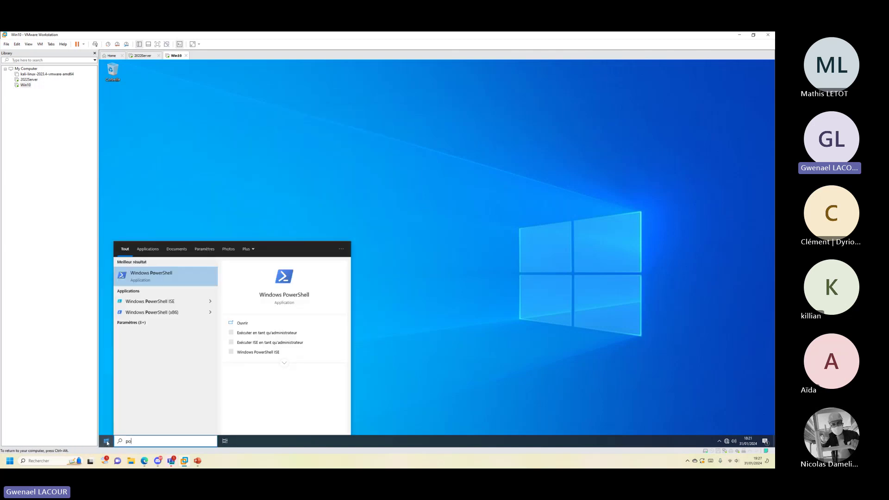
{"action": "left_click", "coordinate": [235, 338]}
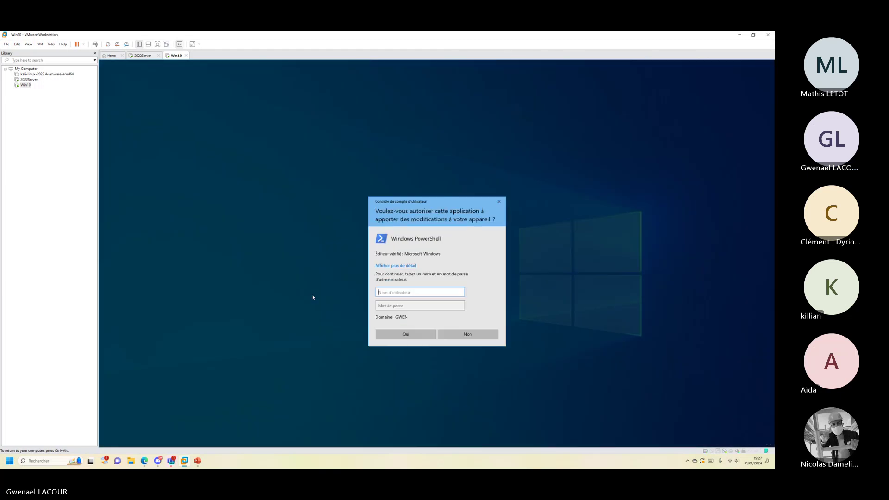
{"action": "type", "text": "toiti"}
{"action": "key", "text": "Tab"}
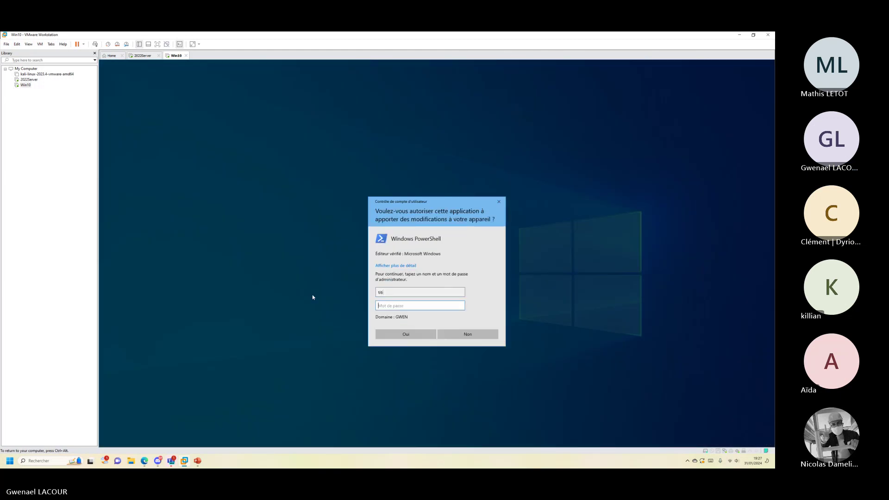
{"action": "type", "text": "•••••••••••"}
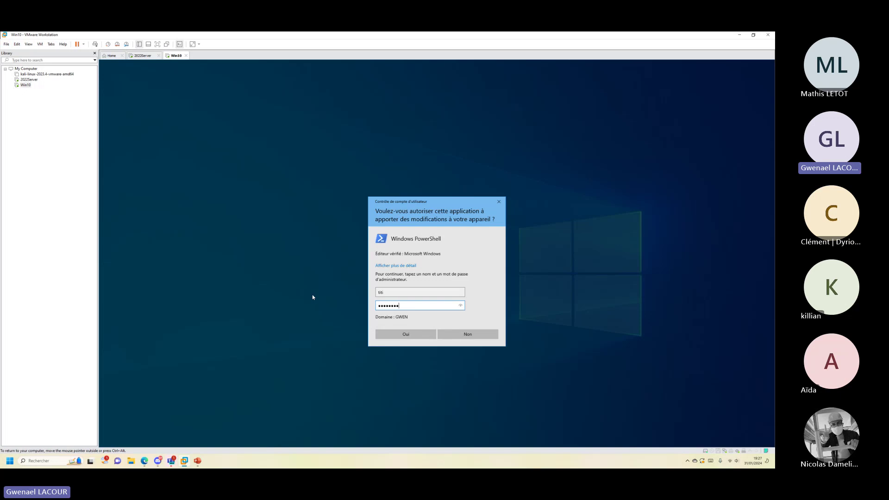
{"action": "key", "text": "Return"}
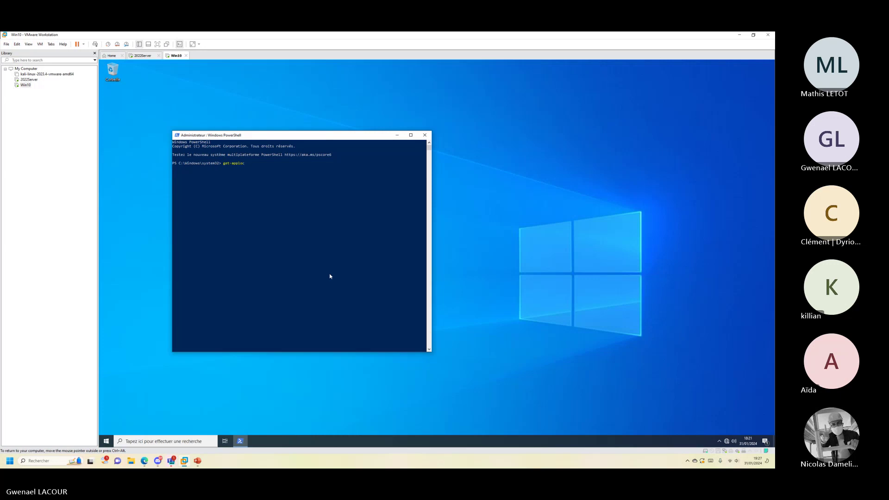
Query the client's effective AppLocker policy with Get-AppLockerPolicy -effective
{"action": "type", "text": "get-apploc"}
{"action": "key", "text": "Tab"}
{"action": "key", "text": "Tab"}
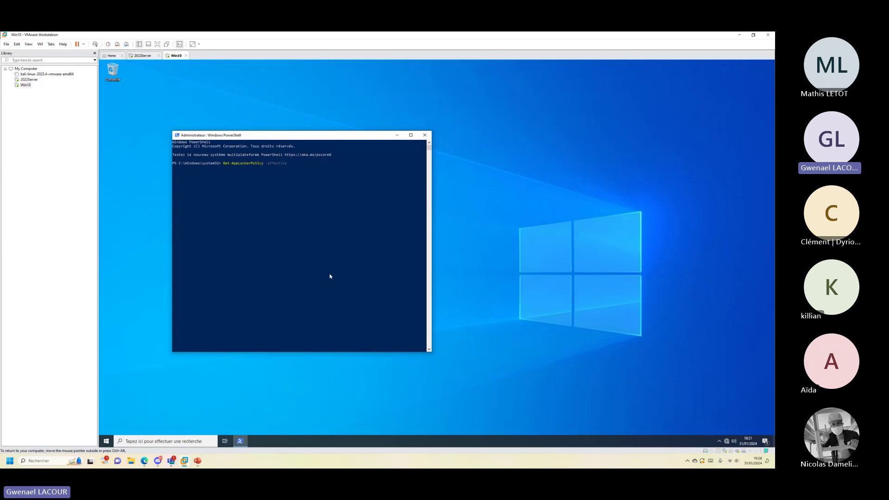
{"action": "type", "text": "-effective"}
{"action": "key", "text": "Return"}
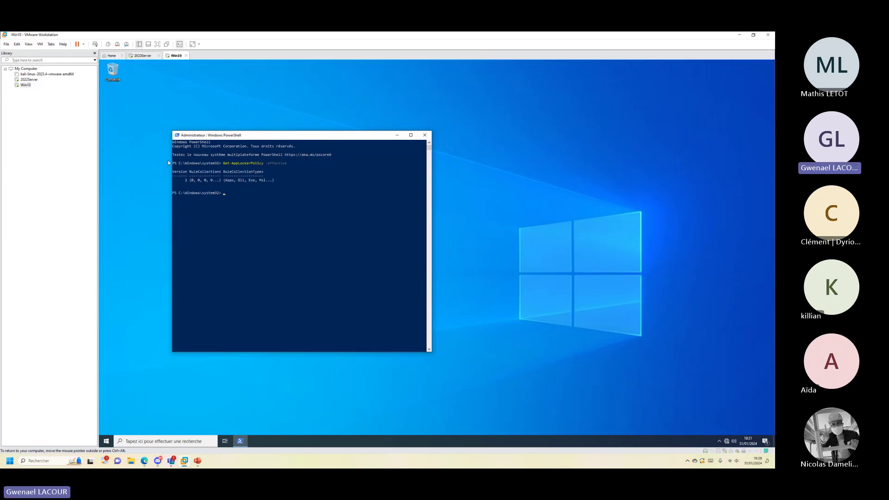
Output the effective policy as XML with Get-AppLockerPolicy -effective -xml and examine the enforcement mode of the Appx rule collection
{"action": "key", "text": "Up"}
{"action": "type", "text": "-xml"}
{"action": "key", "text": "Return"}
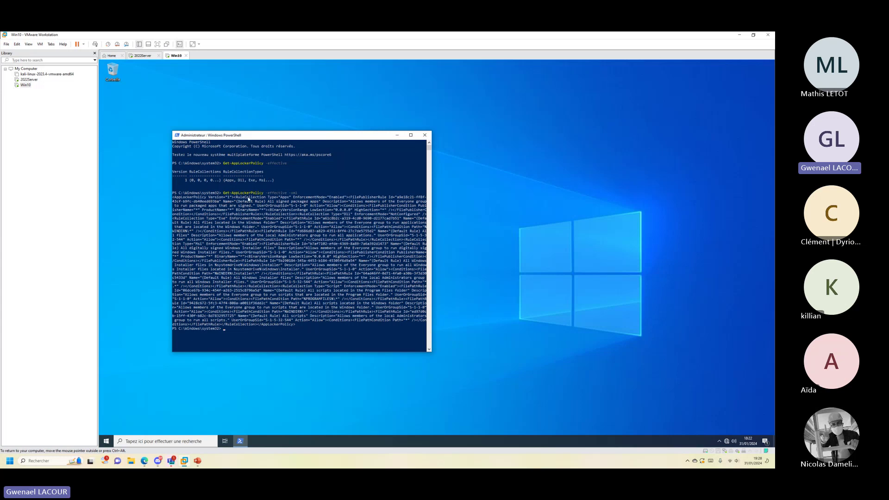
{"action": "left_click_drag", "start_coordinate": [281, 199], "coordinate": [292, 198]}
{"action": "left_click_drag", "start_coordinate": [330, 198], "coordinate": [344, 197]}
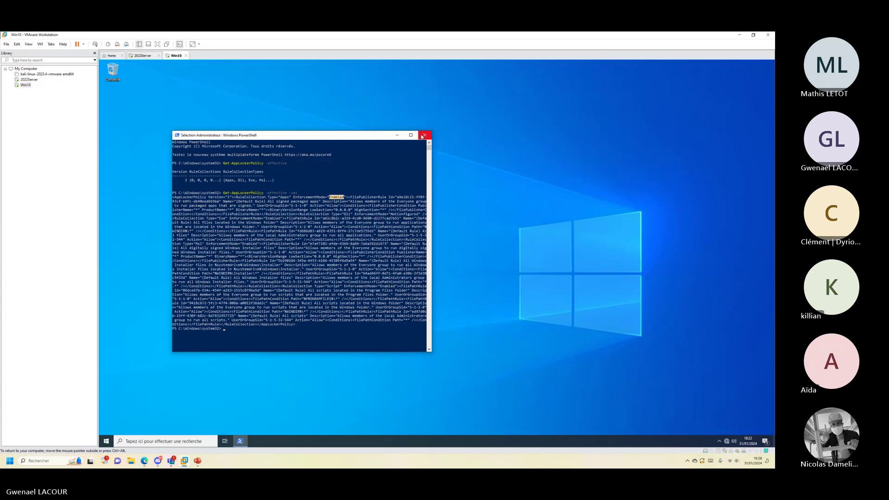
Launch Firefox on the client to test whether AppLocker blocks it, and close the browser
{"action": "left_click", "coordinate": [153, 408]}
{"action": "left_click", "coordinate": [106, 441]}
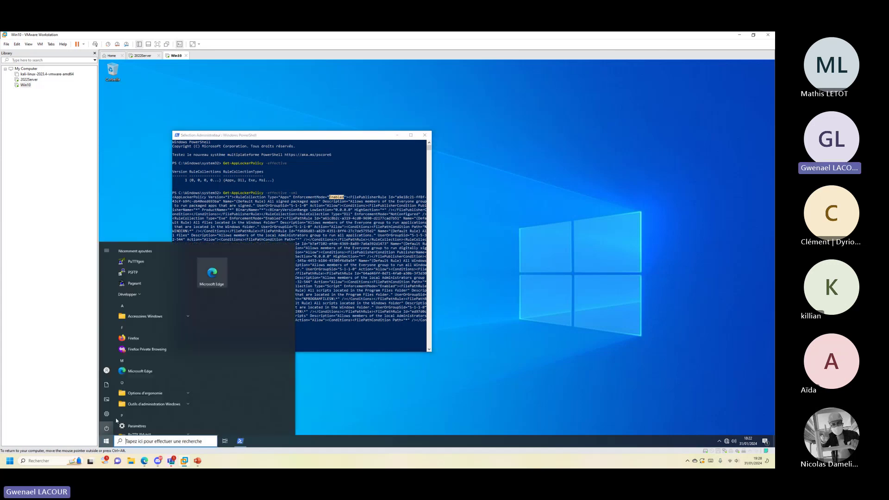
{"action": "left_click", "coordinate": [149, 335]}
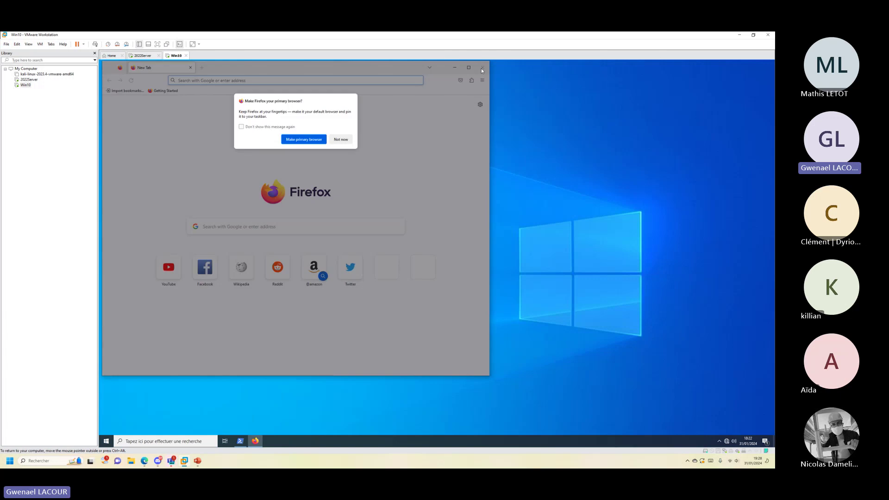
{"action": "left_click", "coordinate": [345, 143]}
{"action": "left_click", "coordinate": [482, 67]}
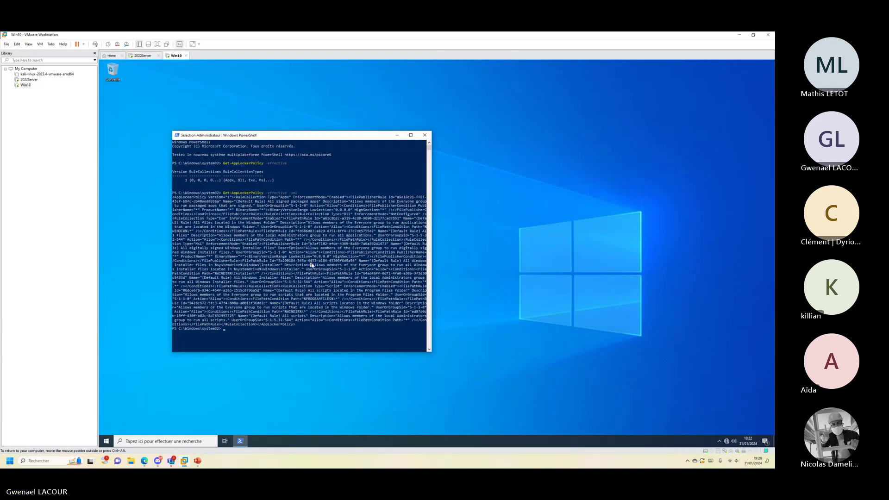
Switch to Microsoft Edge on the host and copy the Example 1 command from the Test-AppLockerPolicy documentation page
{"action": "key", "text": "Escape"}
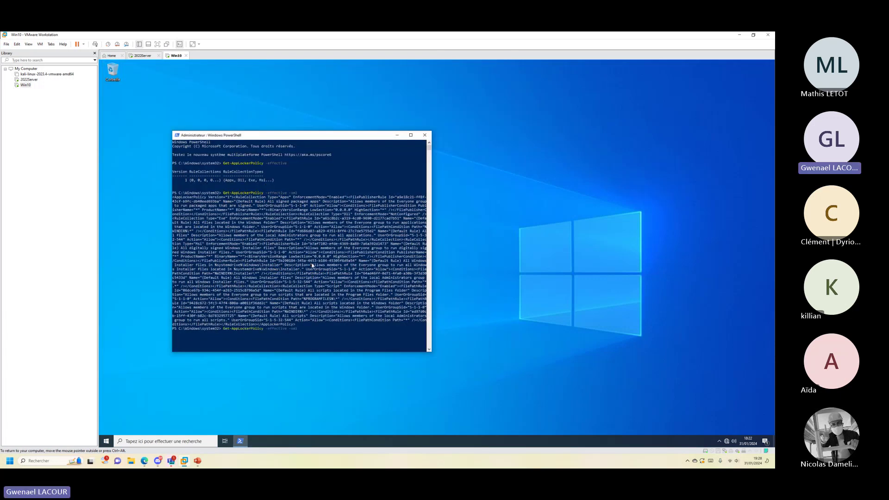
{"action": "key", "text": "Up"}
{"action": "key", "text": "Up"}
{"action": "left_click", "coordinate": [144, 460]}
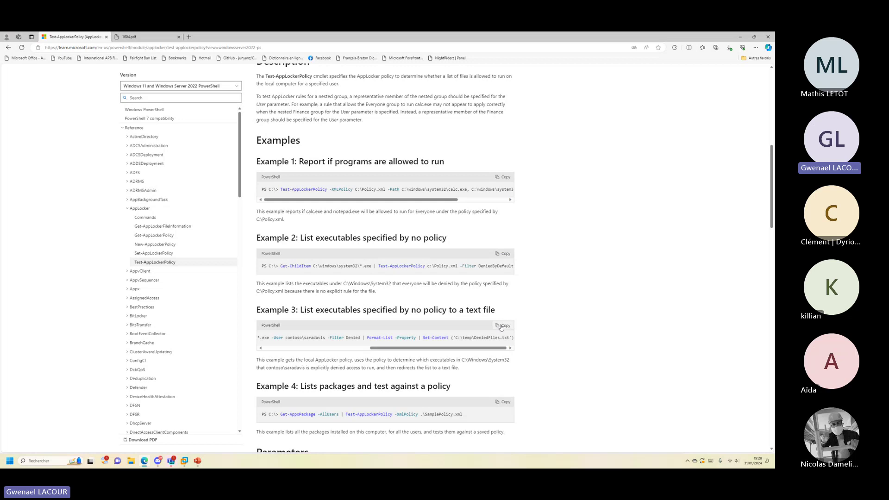
{"action": "scroll", "coordinate": [261, 124], "scroll_direction": "up", "scroll_amount": 8}
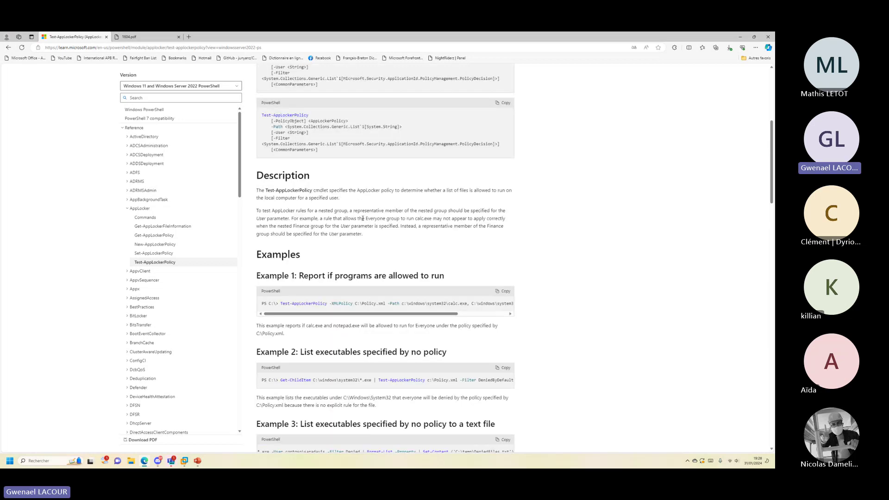
{"action": "triple_click", "coordinate": [260, 124]}
{"action": "left_click", "coordinate": [375, 125]}
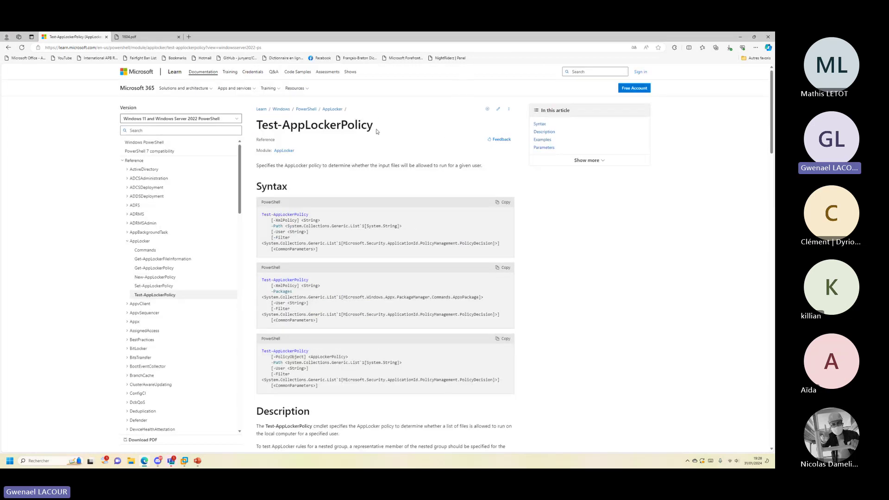
{"action": "scroll", "coordinate": [377, 186], "scroll_direction": "down", "scroll_amount": 5}
{"action": "scroll", "coordinate": [379, 250], "scroll_direction": "down", "scroll_amount": 3}
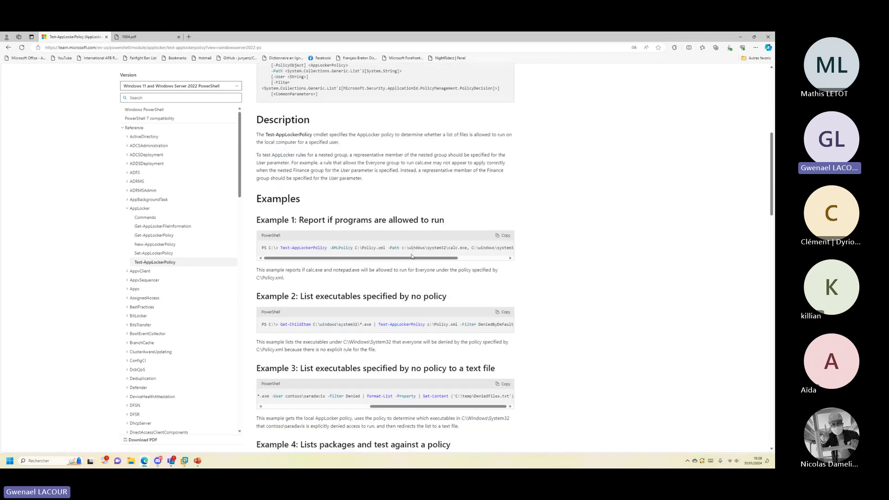
{"action": "left_click", "coordinate": [506, 237]}
Return to the Win10 virtual machine and replace the pending PowerShell command line with the copied Test-AppLockerPolicy example
{"action": "mouse_move", "coordinate": [197, 462]}
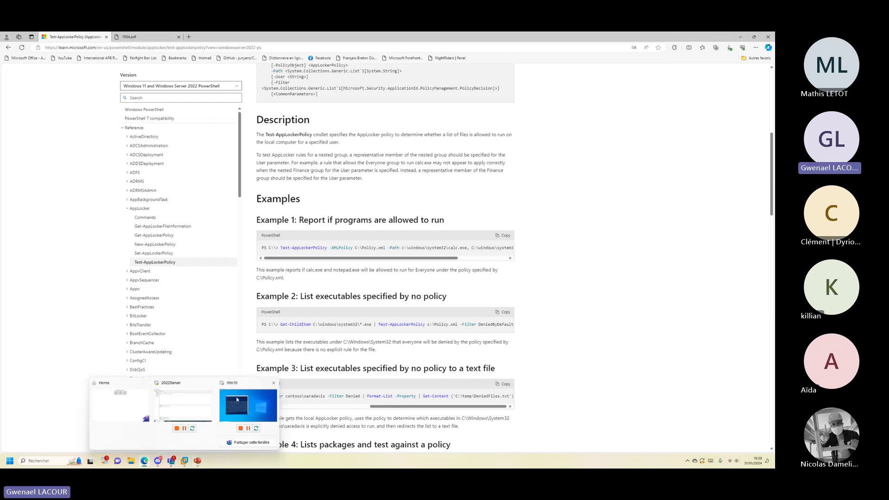
{"action": "left_click", "coordinate": [237, 399]}
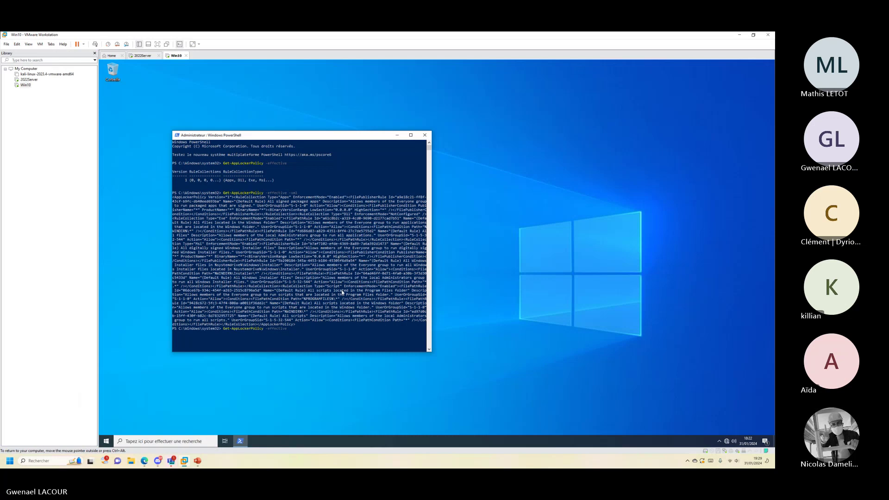
{"action": "key", "text": "BackSpace"}
{"action": "key", "text": "BackSpace"}
{"action": "key", "text": "BackSpace"}
{"action": "key", "text": "BackSpace"}
{"action": "key", "text": "BackSpace"}
{"action": "key", "text": "BackSpace"}
{"action": "key", "text": "BackSpace"}
{"action": "key", "text": "BackSpace"}
{"action": "key", "text": "BackSpace"}
{"action": "key", "text": "BackSpace"}
{"action": "key", "text": "BackSpace"}
{"action": "key", "text": "BackSpace"}
{"action": "key", "text": "BackSpace"}
{"action": "key", "text": "BackSpace"}
{"action": "key", "text": "BackSpace"}
{"action": "key", "text": "BackSpace"}
{"action": "key", "text": "BackSpace"}
{"action": "key", "text": "BackSpace"}
{"action": "key", "text": "BackSpace"}
{"action": "key", "text": "BackSpace"}
{"action": "key", "text": "ctrl+v"}
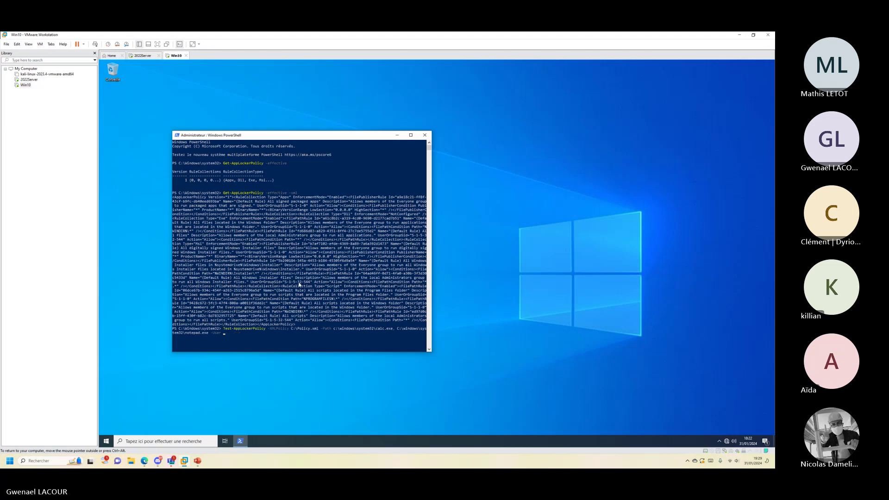
Try to test calc.exe and notepad.exe in C:\windows\system32 for the signed-in user by piping Get-AppLockerPolicy -effective -xml into Test-AppLockerPolicy -Path, without -XMLPolicy
{"action": "type", "text": "tot"}
{"action": "key", "text": "BackSpace"}
{"action": "key", "text": "BackSpace"}
{"action": "key", "text": "BackSpace"}
{"action": "key", "text": "BackSpace"}
{"action": "key", "text": "BackSpace"}
{"action": "key", "text": "BackSpace"}
{"action": "key", "text": "BackSpace"}
{"action": "key", "text": "BackSpace"}
{"action": "key", "text": "BackSpace"}
{"action": "key", "text": "BackSpace"}
{"action": "key", "text": "BackSpace"}
{"action": "key", "text": "BackSpace"}
{"action": "key", "text": "BackSpace"}
{"action": "key", "text": "BackSpace"}
{"action": "key", "text": "BackSpace"}
{"action": "key", "text": "BackSpace"}
{"action": "key", "text": "BackSpace"}
{"action": "key", "text": "BackSpace"}
{"action": "key", "text": "BackSpace"}
{"action": "key", "text": "BackSpace"}
{"action": "key", "text": "BackSpace"}
{"action": "key", "text": "Home"}
{"action": "type", "text": "Get-zpp"}
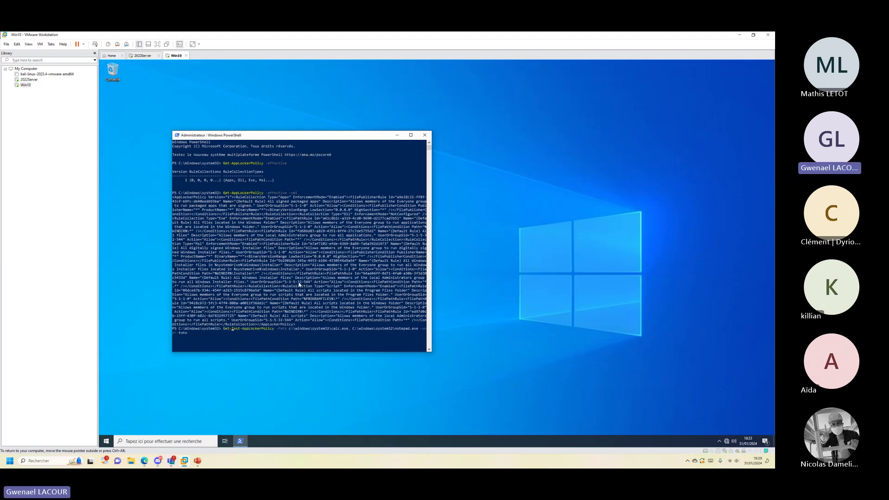
{"action": "key", "text": "BackSpace"}
{"action": "key", "text": "BackSpace"}
{"action": "key", "text": "BackSpace"}
{"action": "type", "text": "applockerpo"}
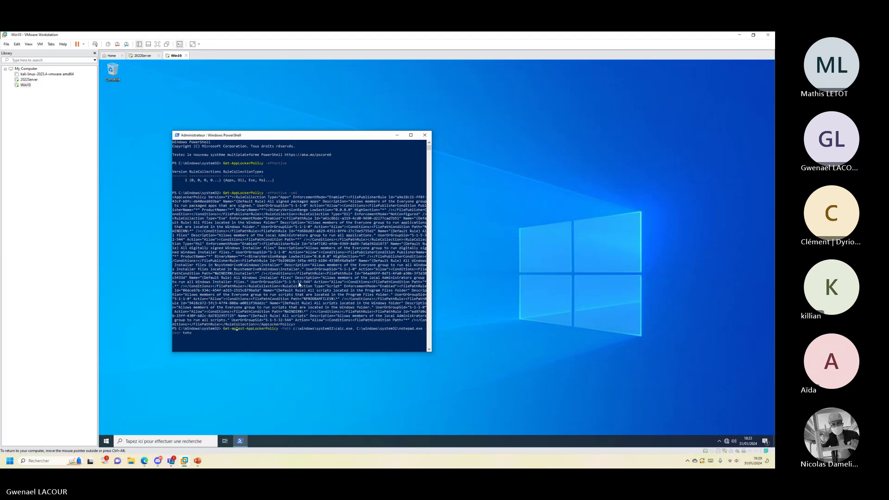
{"action": "type", "text": "licy "}
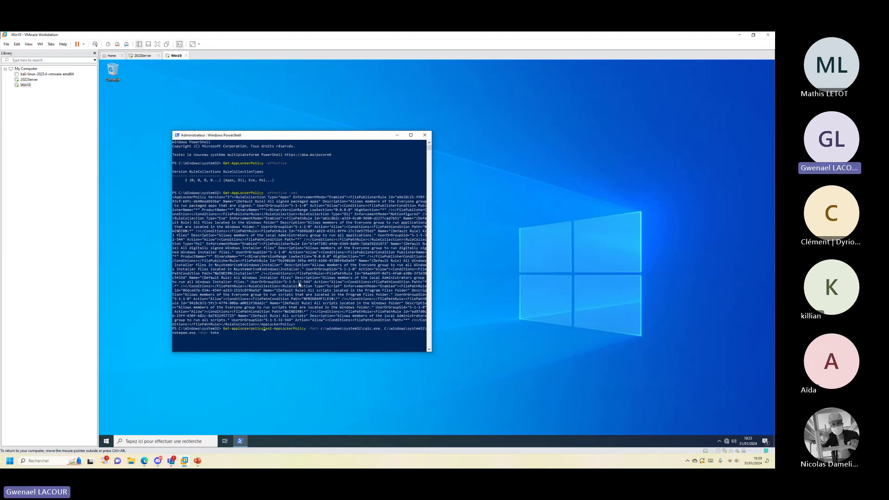
{"action": "type", "text": "-effective -xml |"}
{"action": "key", "text": "Return"}
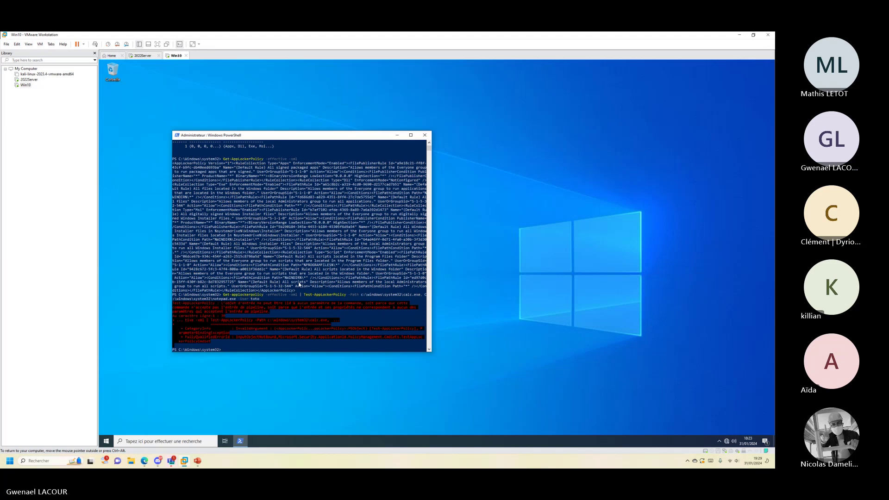
{"action": "key", "text": "Up"}
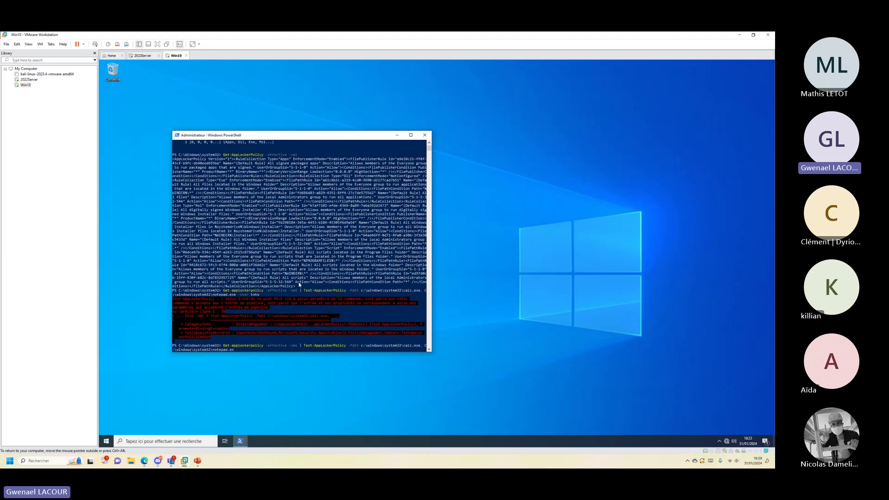
{"action": "key", "text": "BackSpace"}
{"action": "key", "text": "BackSpace"}
{"action": "key", "text": "BackSpace"}
{"action": "key", "text": "BackSpace"}
{"action": "key", "text": "BackSpace"}
{"action": "key", "text": "BackSpace"}
{"action": "key", "text": "BackSpace"}
{"action": "key", "text": "BackSpace"}
{"action": "key", "text": "BackSpace"}
{"action": "key", "text": "BackSpace"}
{"action": "key", "text": "BackSpace"}
{"action": "key", "text": "BackSpace"}
{"action": "key", "text": "BackSpace"}
{"action": "key", "text": "BackSpace"}
{"action": "key", "text": "BackSpace"}
{"action": "key", "text": "BackSpace"}
{"action": "key", "text": "BackSpace"}
{"action": "key", "text": "BackSpace"}
{"action": "key", "text": "BackSpace"}
{"action": "key", "text": "BackSpace"}
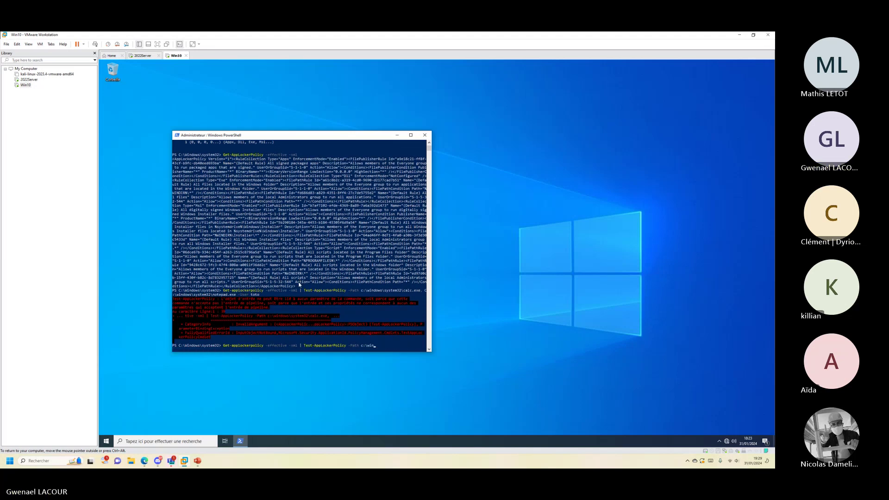
{"action": "key", "text": "BackSpace"}
{"action": "key", "text": "BackSpace"}
{"action": "key", "text": "BackSpace"}
{"action": "key", "text": "BackSpace"}
{"action": "key", "text": "BackSpace"}
{"action": "key", "text": "BackSpace"}
{"action": "key", "text": "BackSpace"}
{"action": "key", "text": "BackSpace"}
{"action": "key", "text": "BackSpace"}
{"action": "key", "text": "BackSpace"}
{"action": "key", "text": "BackSpace"}
{"action": "key", "text": "BackSpace"}
{"action": "key", "text": "BackSpace"}
{"action": "key", "text": "BackSpace"}
{"action": "key", "text": "BackSpace"}
{"action": "key", "text": "BackSpace"}
{"action": "key", "text": "BackSpace"}
{"action": "key", "text": "BackSpace"}
{"action": "key", "text": "BackSpace"}
{"action": "key", "text": "BackSpace"}
{"action": "key", "text": "BackSpace"}
{"action": "key", "text": "BackSpace"}
{"action": "key", "text": "BackSpace"}
{"action": "key", "text": "BackSpace"}
{"action": "key", "text": "BackSpace"}
{"action": "key", "text": "BackSpace"}
{"action": "key", "text": "BackSpace"}
{"action": "key", "text": "BackSpace"}
{"action": "key", "text": "BackSpace"}
{"action": "key", "text": "BackSpace"}
{"action": "key", "text": "BackSpace"}
{"action": "key", "text": "BackSpace"}
{"action": "key", "text": "BackSpace"}
{"action": "key", "text": "BackSpace"}
{"action": "key", "text": "BackSpace"}
{"action": "key", "text": "BackSpace"}
{"action": "key", "text": "BackSpace"}
{"action": "key", "text": "BackSpace"}
{"action": "key", "text": "BackSpace"}
{"action": "key", "text": "BackSpace"}
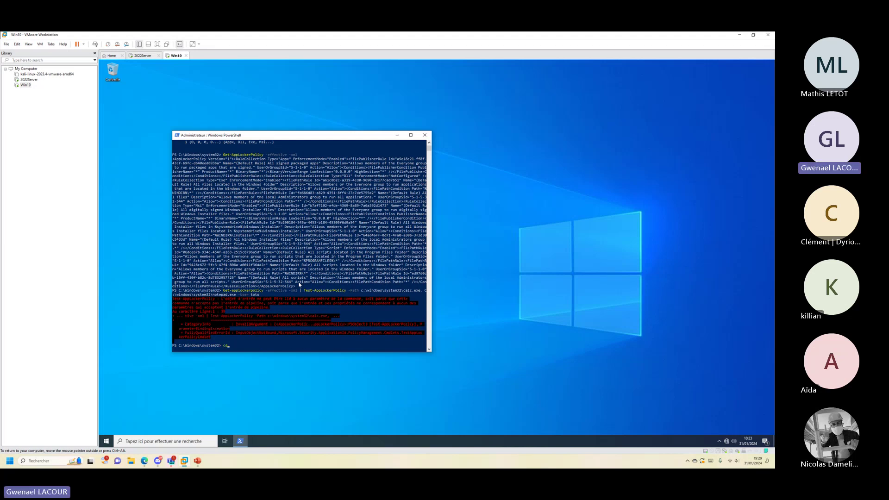
Change the PowerShell working directory to the signed-in user's Desktop folder under C:\users
{"action": "type", "text": "cd c:\\users"}
{"action": "key", "text": "BackSpace"}
{"action": "key", "text": "BackSpace"}
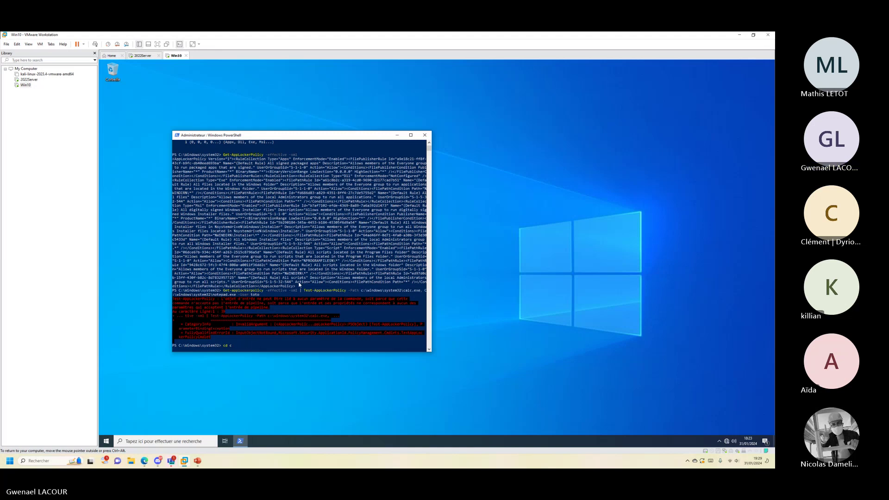
{"action": "type", "text": ":\\users\\toto\\d"}
{"action": "key", "text": "Tab"}
{"action": "key", "text": "Return"}
Export the effective AppLocker policy as XML to policy.xml on the Desktop with Get-AppLockerPolicy -effective -xml
{"action": "key", "text": "Up"}
{"action": "key", "text": "Up"}
{"action": "key", "text": "BackSpace"}
{"action": "key", "text": "BackSpace"}
{"action": "key", "text": "BackSpace"}
{"action": "key", "text": "BackSpace"}
{"action": "key", "text": "BackSpace"}
{"action": "key", "text": "BackSpace"}
{"action": "key", "text": "BackSpace"}
{"action": "key", "text": "BackSpace"}
{"action": "key", "text": "BackSpace"}
{"action": "key", "text": "BackSpace"}
{"action": "key", "text": "BackSpace"}
{"action": "key", "text": "BackSpace"}
{"action": "key", "text": "BackSpace"}
{"action": "key", "text": "BackSpace"}
{"action": "key", "text": "BackSpace"}
{"action": "key", "text": "BackSpace"}
{"action": "key", "text": "BackSpace"}
{"action": "key", "text": "BackSpace"}
{"action": "key", "text": "BackSpace"}
{"action": "key", "text": "BackSpace"}
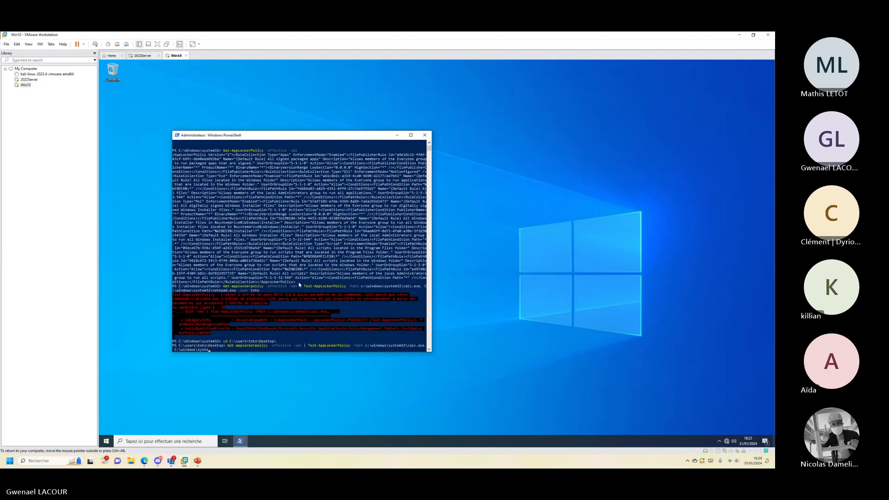
{"action": "key", "text": "BackSpace"}
{"action": "key", "text": "BackSpace"}
{"action": "key", "text": "BackSpace"}
{"action": "key", "text": "BackSpace"}
{"action": "key", "text": "BackSpace"}
{"action": "key", "text": "BackSpace"}
{"action": "key", "text": "BackSpace"}
{"action": "key", "text": "BackSpace"}
{"action": "key", "text": "BackSpace"}
{"action": "key", "text": "BackSpace"}
{"action": "key", "text": "BackSpace"}
{"action": "key", "text": "BackSpace"}
{"action": "key", "text": "BackSpace"}
{"action": "key", "text": "BackSpace"}
{"action": "key", "text": "BackSpace"}
{"action": "key", "text": "BackSpace"}
{"action": "key", "text": "BackSpace"}
{"action": "key", "text": "BackSpace"}
{"action": "key", "text": "BackSpace"}
{"action": "key", "text": "BackSpace"}
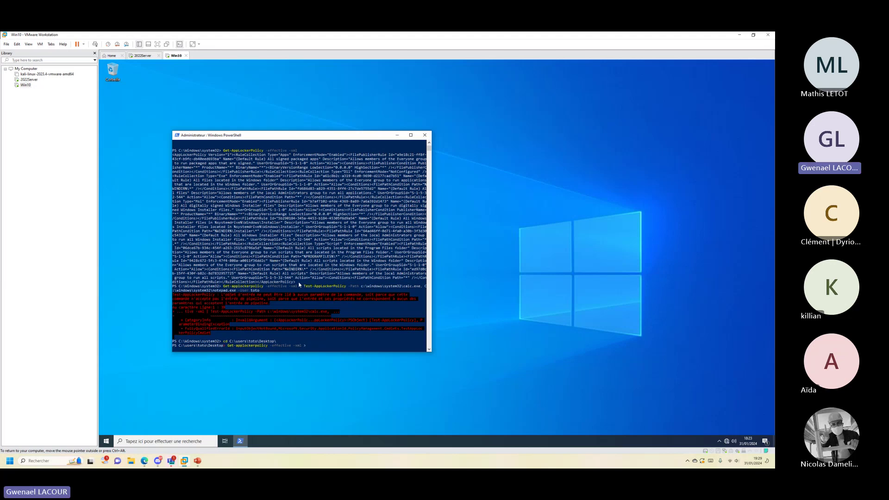
{"action": "type", "text": "> policy.xml"}
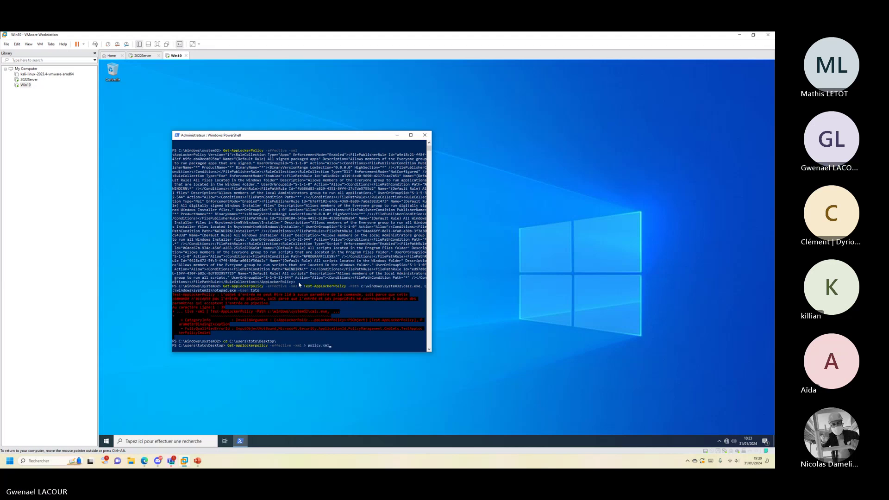
{"action": "key", "text": "Return"}
Try Test-AppLockerPolicy with -XMLPolicy Policy.xml on calc.exe and notepad.exe in C:\windows\system32 for user Everyone, and close PowerShell
{"action": "key", "text": "Up"}
{"action": "key", "text": "Up"}
{"action": "key", "text": "Up"}
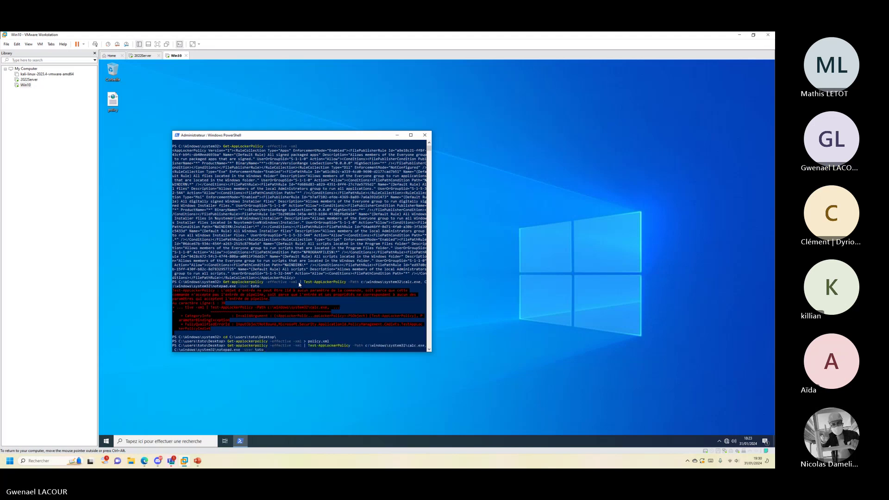
{"action": "key", "text": "Up"}
{"action": "key", "text": "BackSpace"}
{"action": "key", "text": "BackSpace"}
{"action": "key", "text": "BackSpace"}
{"action": "key", "text": "BackSpace"}
{"action": "key", "text": "BackSpace"}
{"action": "key", "text": "BackSpace"}
{"action": "key", "text": "BackSpace"}
{"action": "key", "text": "BackSpace"}
{"action": "key", "text": "BackSpace"}
{"action": "key", "text": "BackSpace"}
{"action": "key", "text": "BackSpace"}
{"action": "key", "text": "BackSpace"}
{"action": "key", "text": "BackSpace"}
{"action": "key", "text": "BackSpace"}
{"action": "key", "text": "BackSpace"}
{"action": "key", "text": "BackSpace"}
{"action": "key", "text": "BackSpace"}
{"action": "key", "text": "BackSpace"}
{"action": "key", "text": "BackSpace"}
{"action": "key", "text": "BackSpace"}
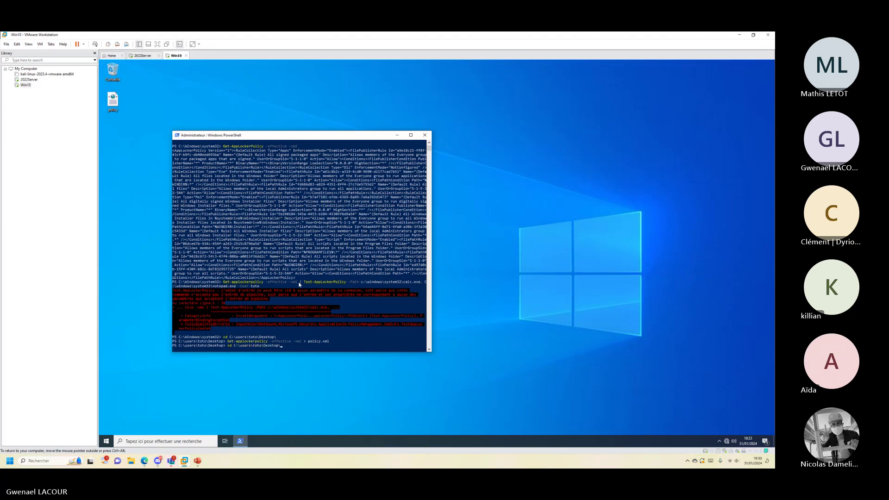
{"action": "key", "text": "ctrl+v"}
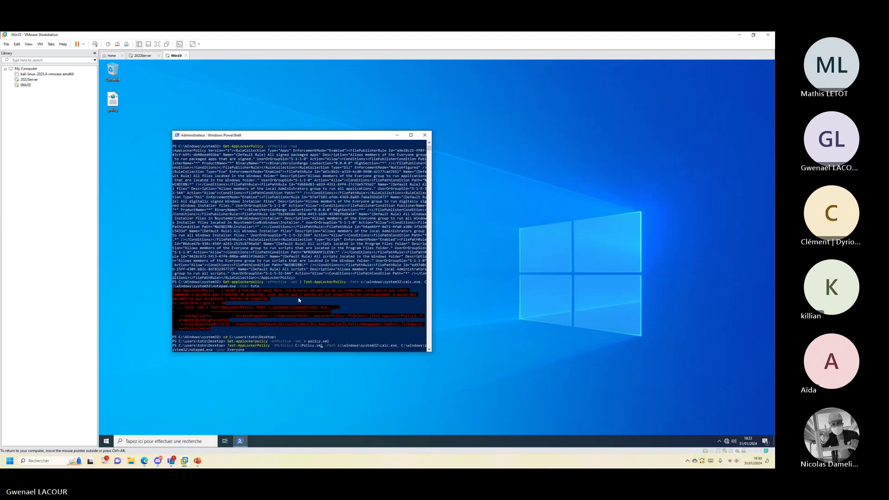
{"action": "key", "text": "BackSpace"}
{"action": "key", "text": "BackSpace"}
{"action": "key", "text": "BackSpace"}
{"action": "key", "text": "Return"}
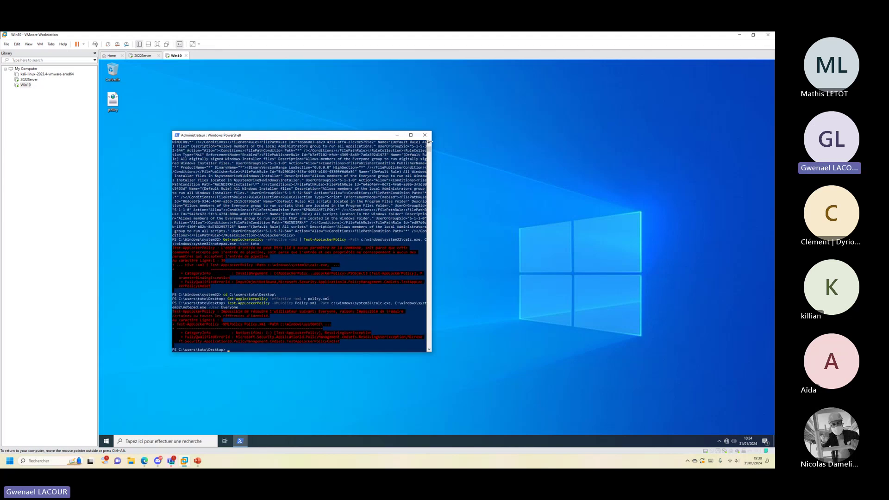
{"action": "left_click", "coordinate": [424, 135]}
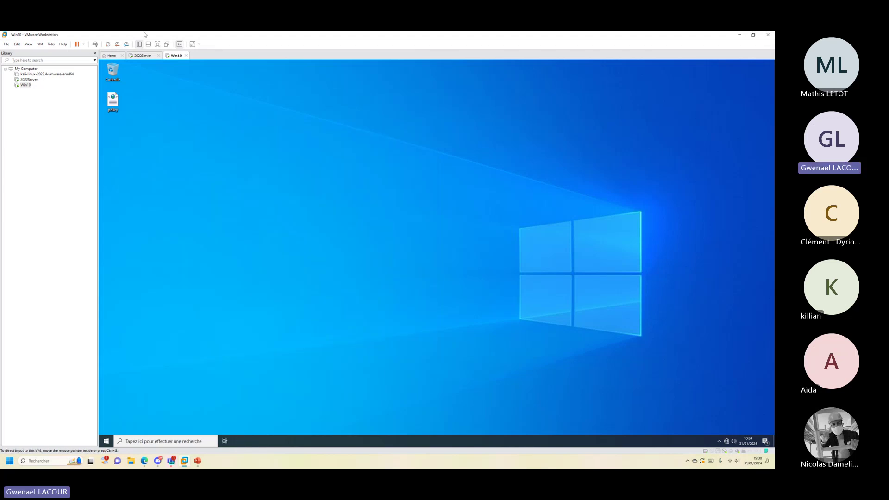
Switch to the 2022Server virtual machine and open the AppLocker GPO linked to GWEN.LOCAL for editing
{"action": "left_click", "coordinate": [143, 56]}
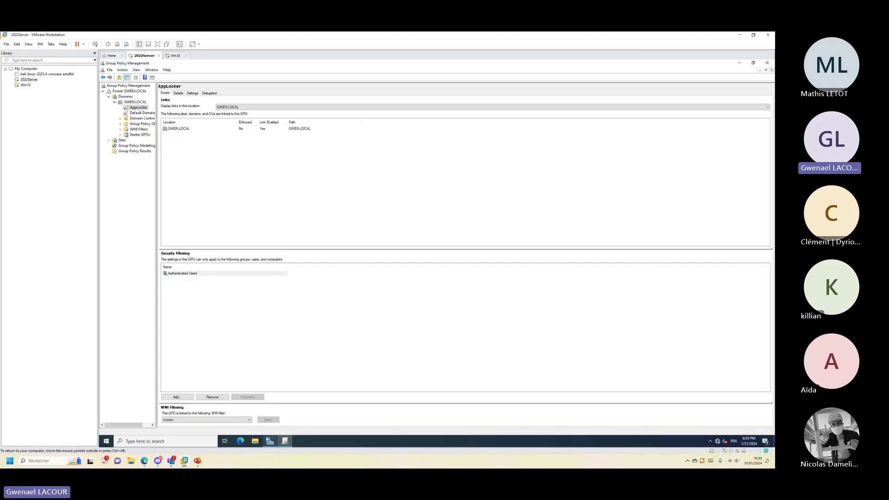
{"action": "right_click", "coordinate": [129, 109]}
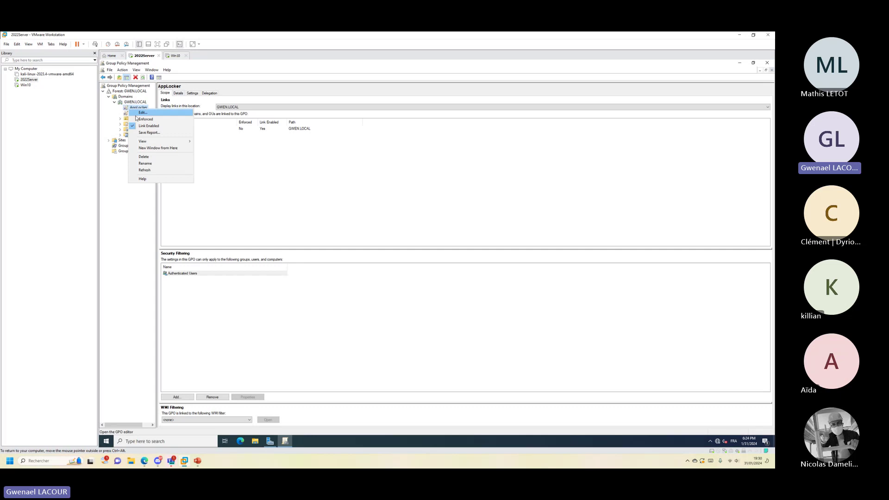
{"action": "left_click", "coordinate": [143, 115]}
{"action": "left_click_drag", "start_coordinate": [179, 92], "coordinate": [238, 102]}
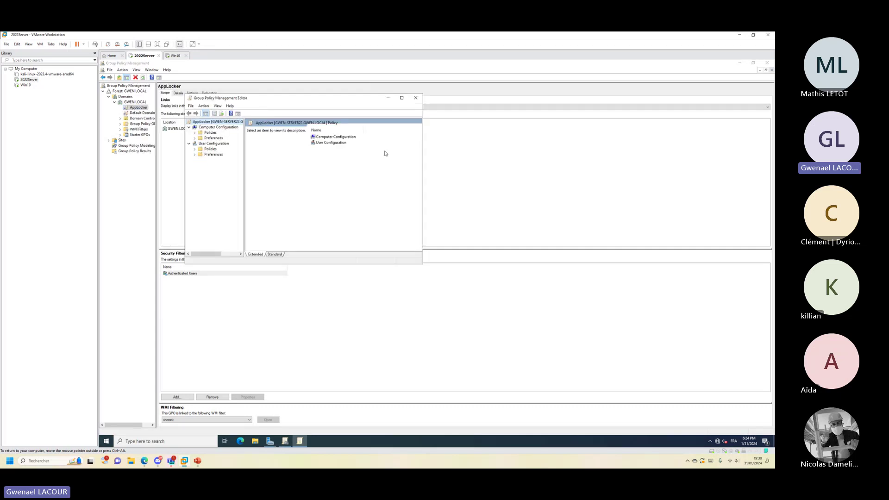
In the maximized policy editor, display AppLocker's Executable Rules under Computer Configuration, Policies, Windows Settings, Security Settings, Application Control Policies
{"action": "double_click", "coordinate": [324, 137]}
{"action": "double_click", "coordinate": [324, 138]}
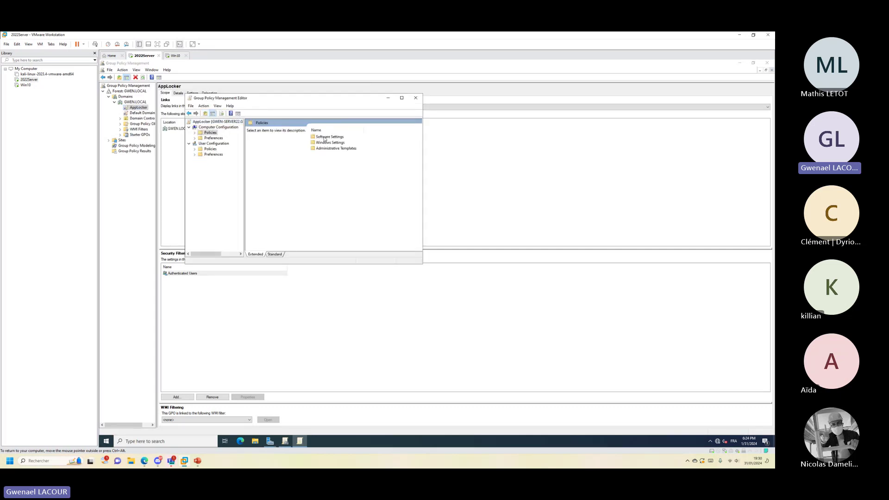
{"action": "left_click", "coordinate": [402, 98]}
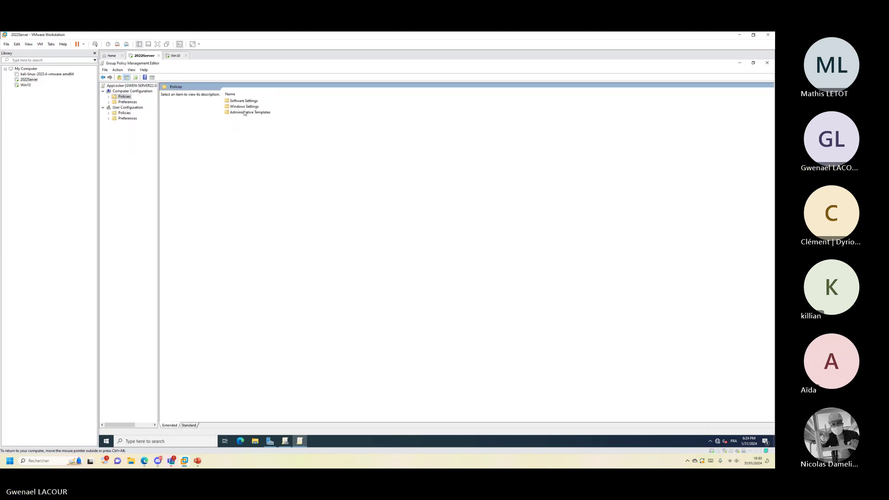
{"action": "double_click", "coordinate": [243, 107]}
{"action": "double_click", "coordinate": [237, 112]}
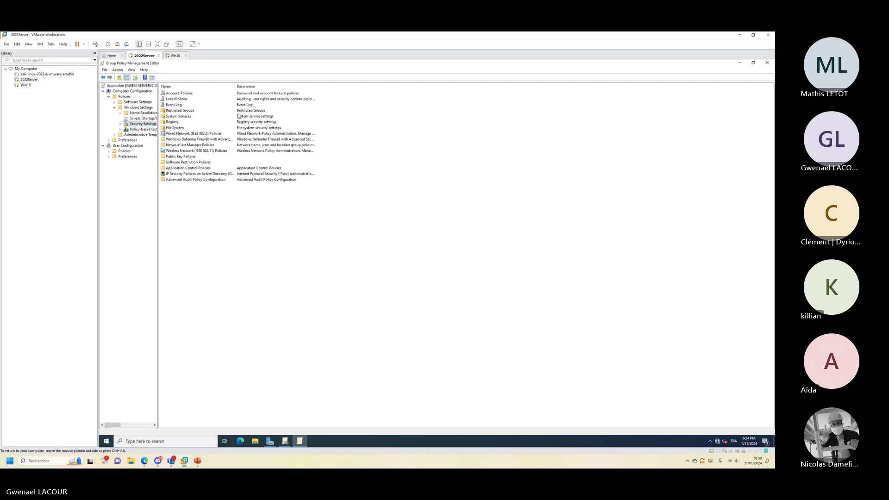
{"action": "double_click", "coordinate": [180, 169]}
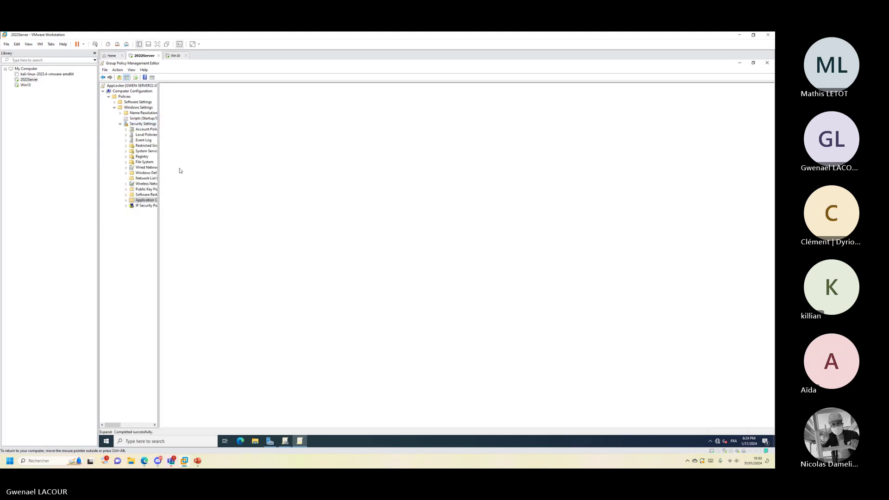
{"action": "left_click", "coordinate": [125, 201]}
{"action": "left_click", "coordinate": [132, 207]}
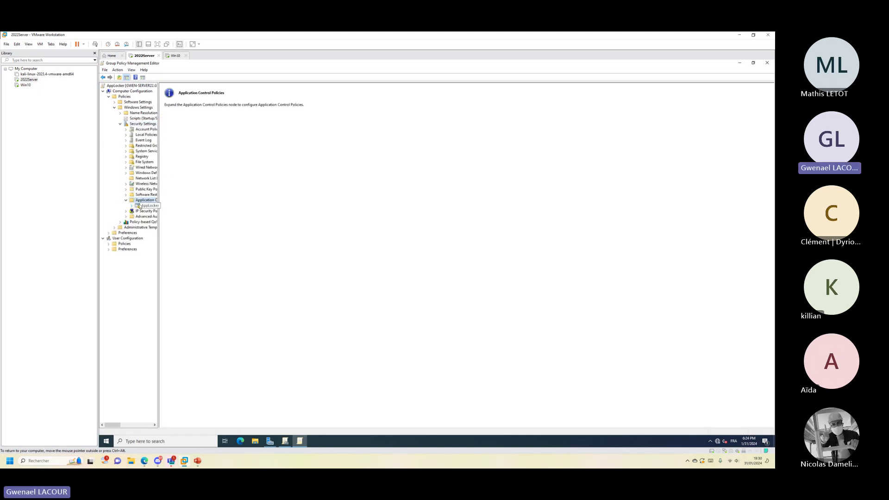
{"action": "left_click", "coordinate": [132, 206]}
{"action": "left_click", "coordinate": [149, 211]}
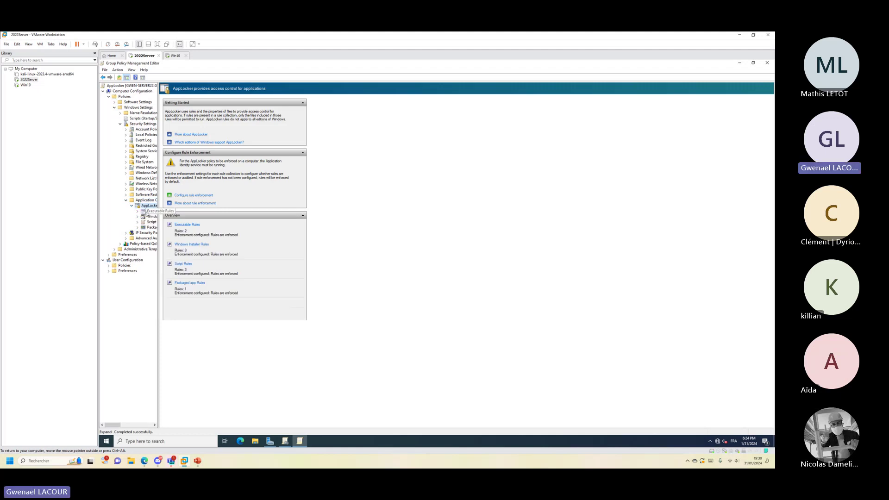
Begin a new executable rule that allows Everyone, with Publisher as its primary condition
{"action": "right_click", "coordinate": [279, 158]}
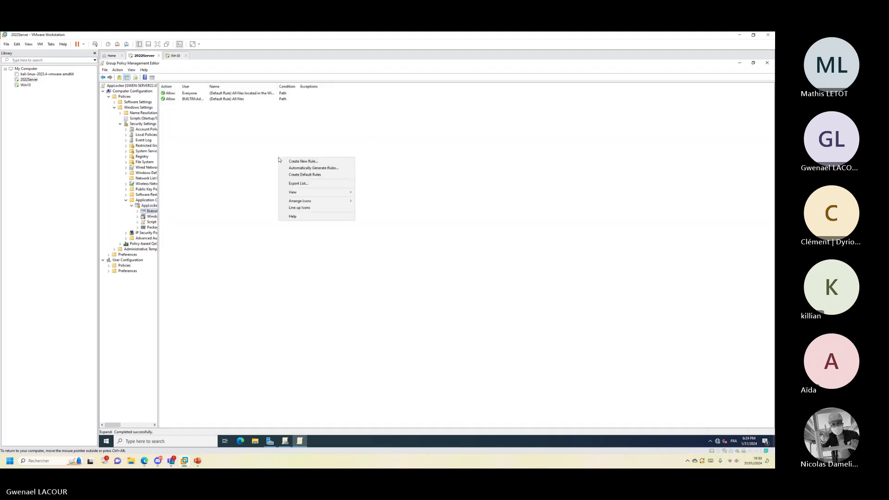
{"action": "left_click", "coordinate": [305, 162]}
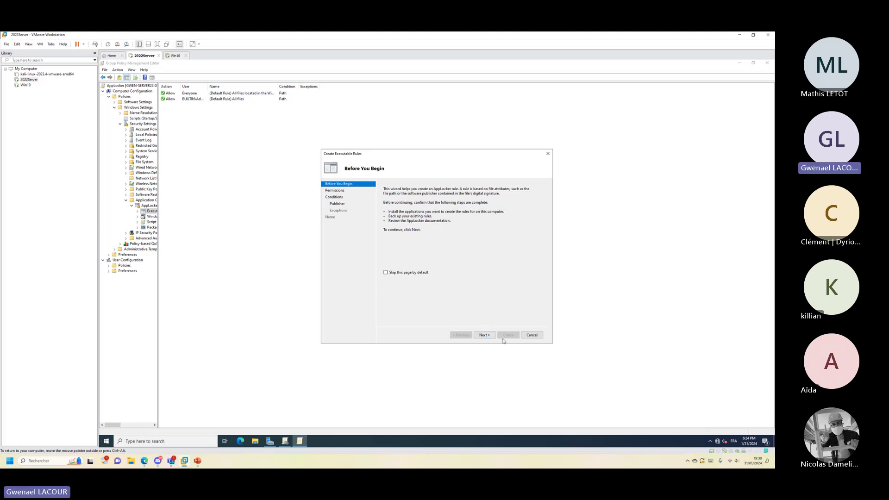
{"action": "left_click", "coordinate": [488, 336]}
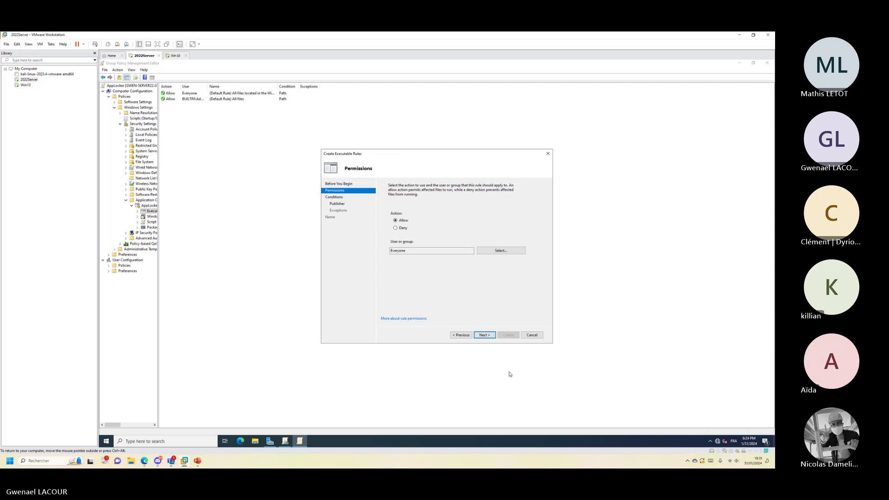
{"action": "left_click", "coordinate": [483, 335]}
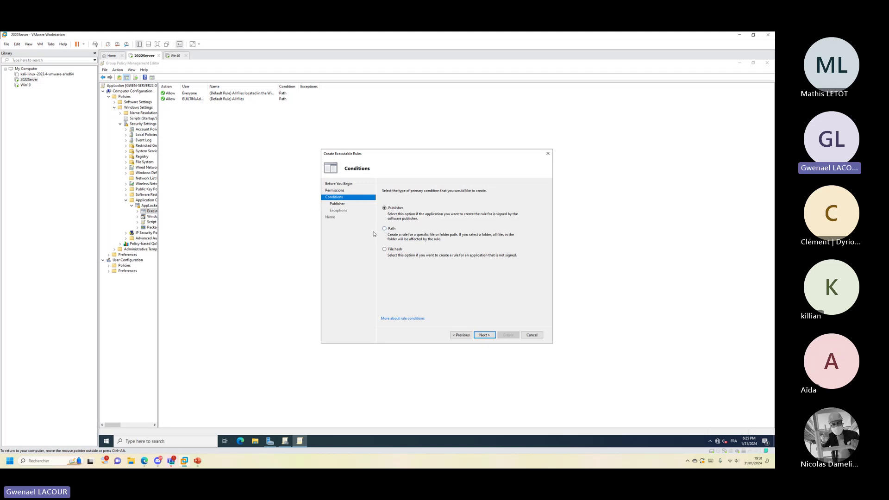
{"action": "left_click", "coordinate": [485, 336]}
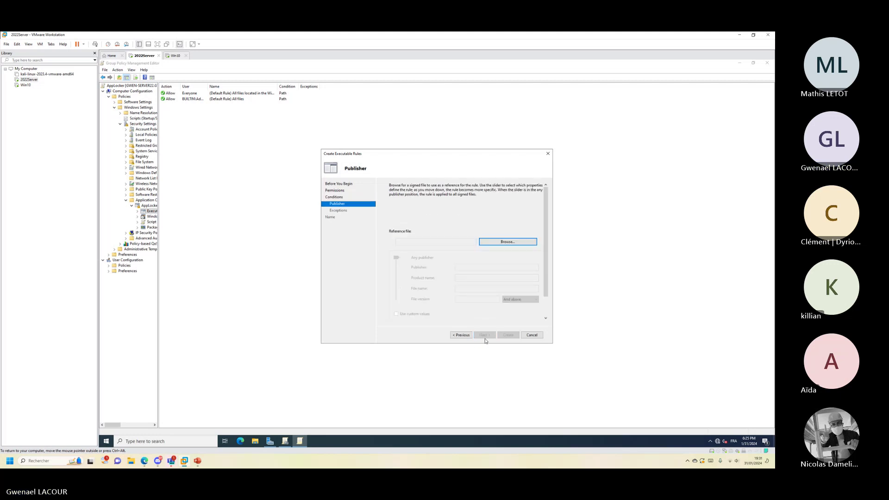
Choose vmtoolsd.exe from C:\Program Files\VMware\VMware Tools as the signed reference file for the publisher rule
{"action": "left_click", "coordinate": [526, 244]}
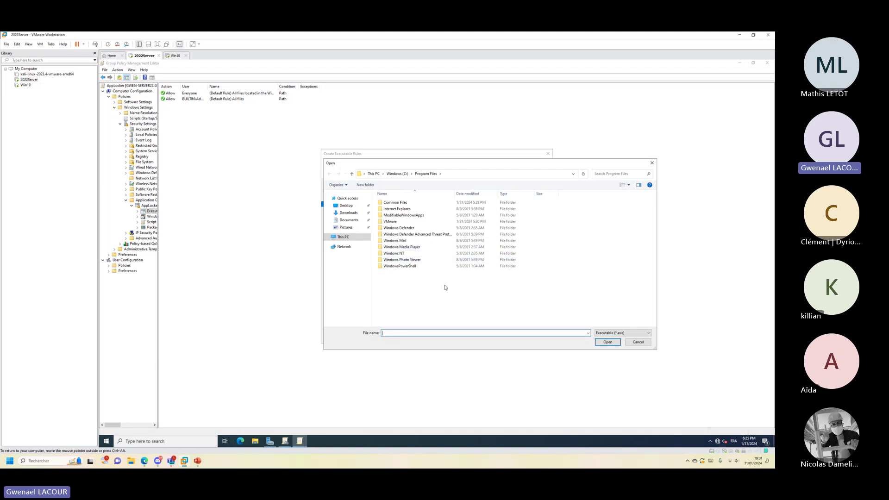
{"action": "left_click", "coordinate": [396, 174]}
{"action": "double_click", "coordinate": [399, 216]}
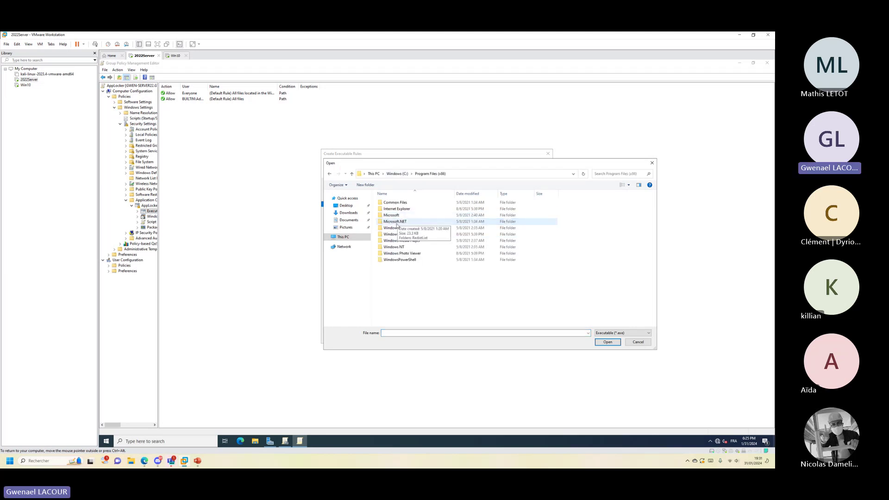
{"action": "left_click", "coordinate": [397, 174]}
{"action": "double_click", "coordinate": [401, 210]}
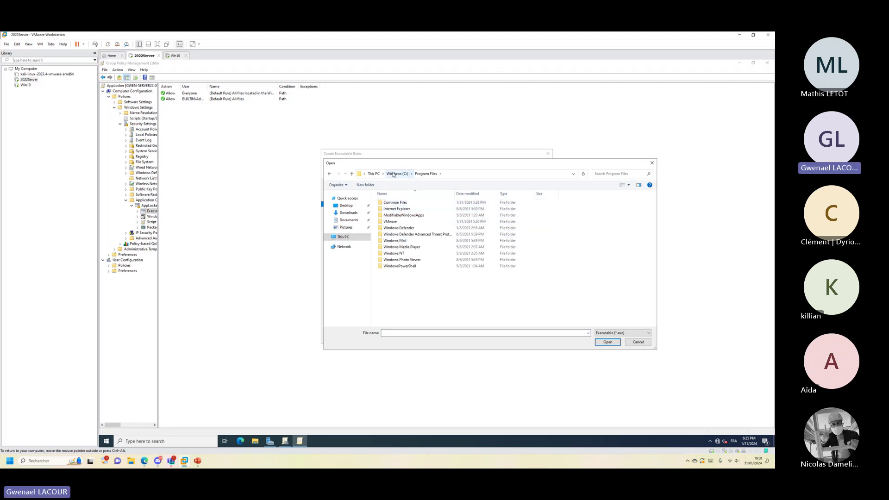
{"action": "double_click", "coordinate": [391, 221]}
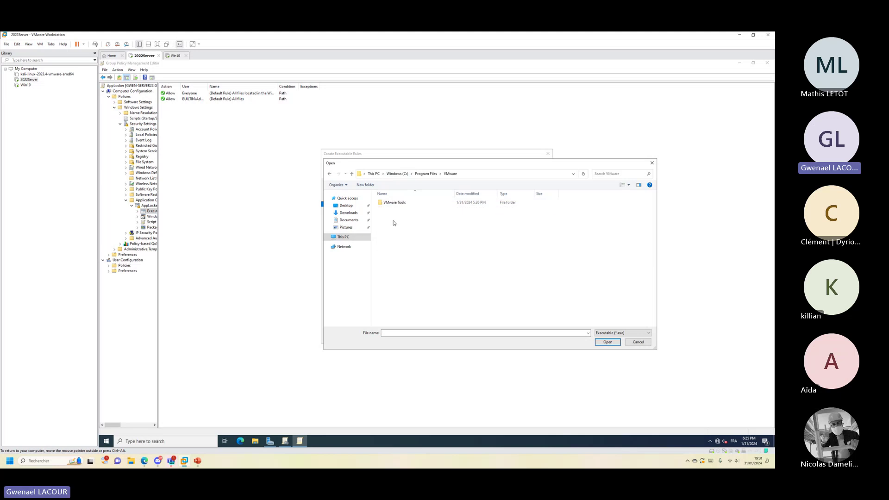
{"action": "double_click", "coordinate": [394, 203]}
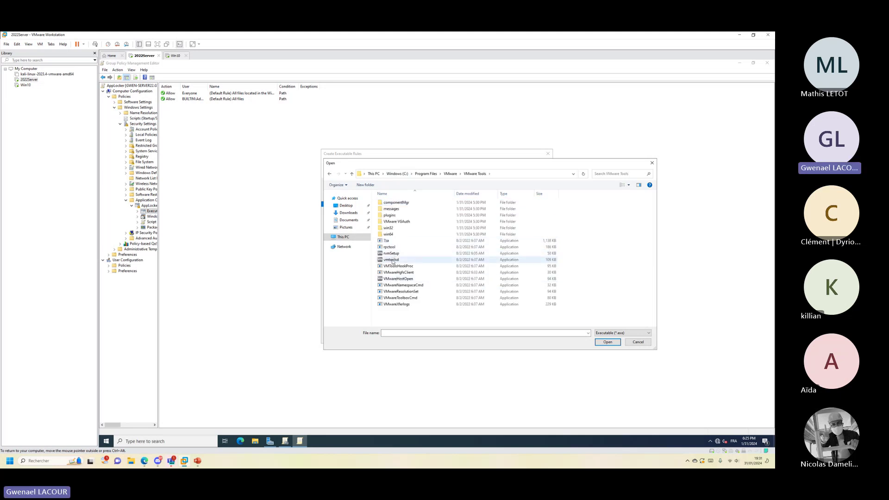
{"action": "double_click", "coordinate": [397, 260]}
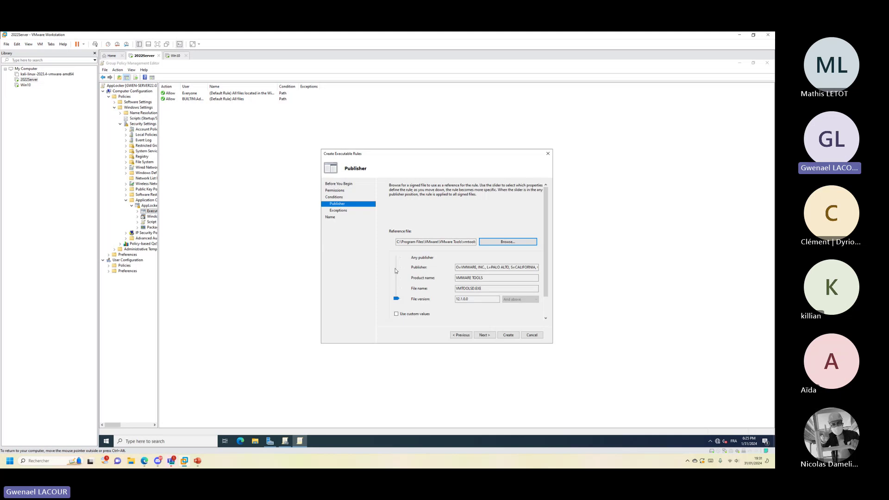
Broaden the rule to the Publisher level, create it without exceptions under its default name, and widen the rule list's Name column
{"action": "left_click_drag", "start_coordinate": [396, 299], "coordinate": [397, 270]}
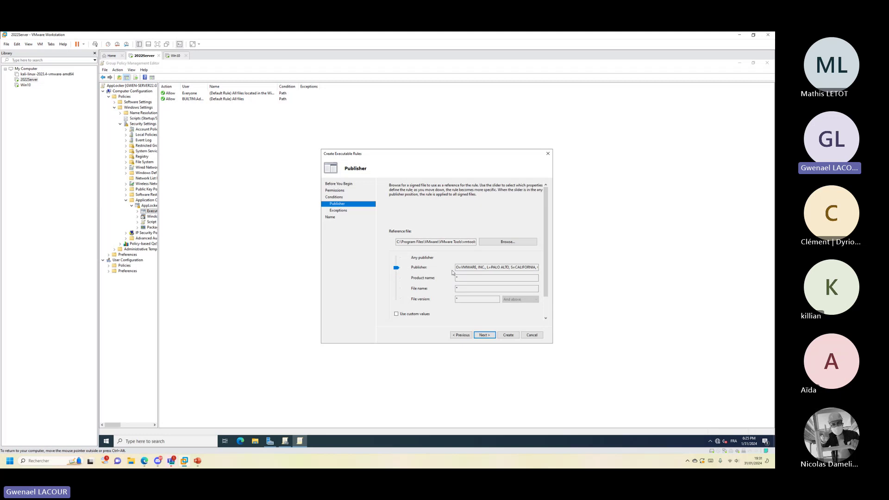
{"action": "left_click", "coordinate": [486, 336]}
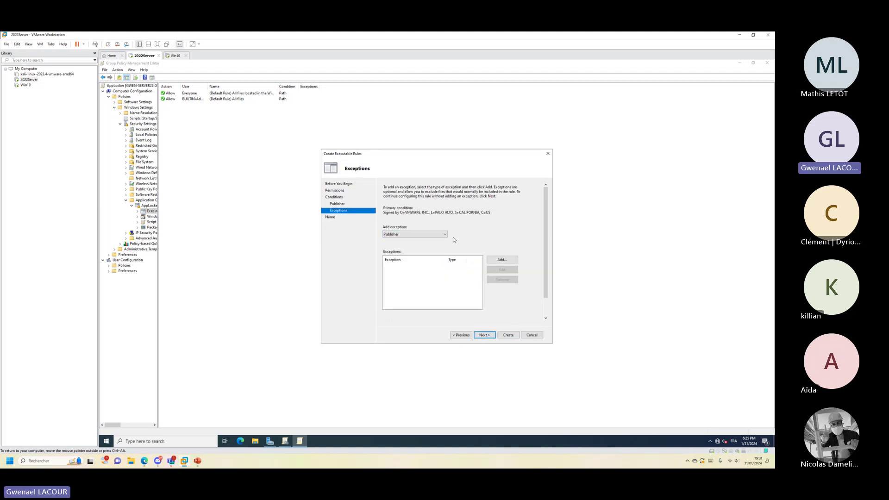
{"action": "left_click", "coordinate": [483, 336]}
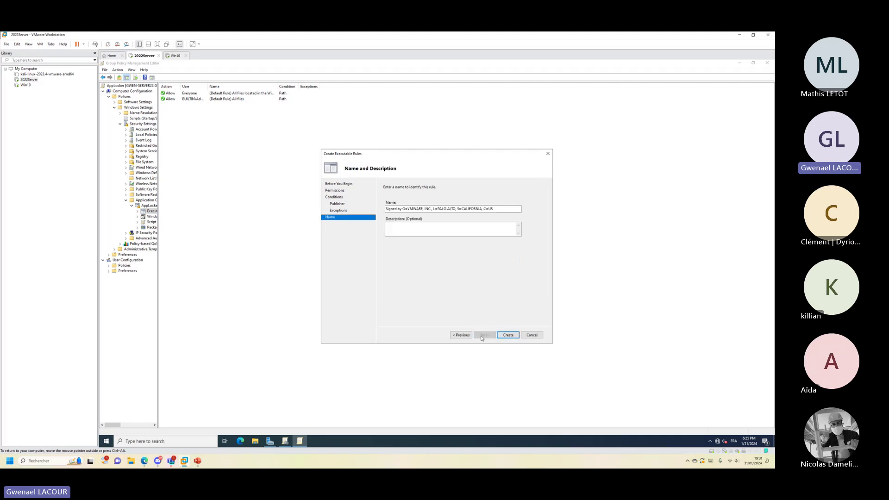
{"action": "left_click", "coordinate": [508, 335]}
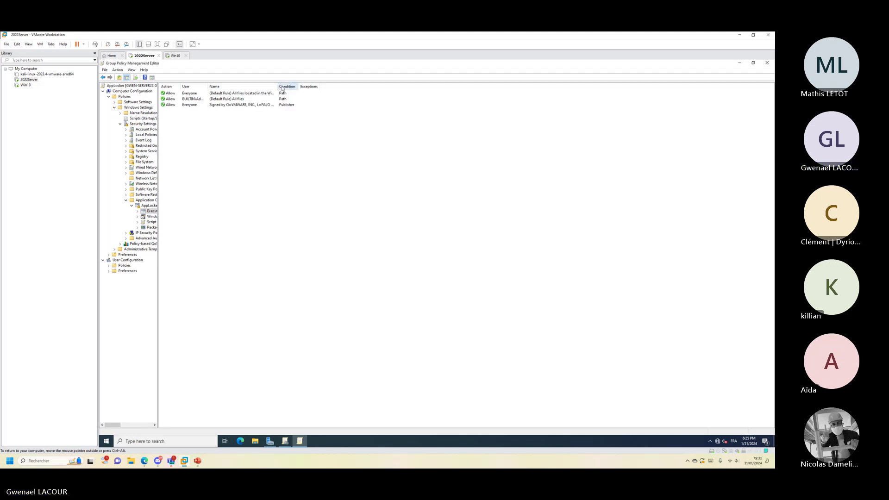
{"action": "left_click_drag", "start_coordinate": [278, 87], "coordinate": [339, 88]}
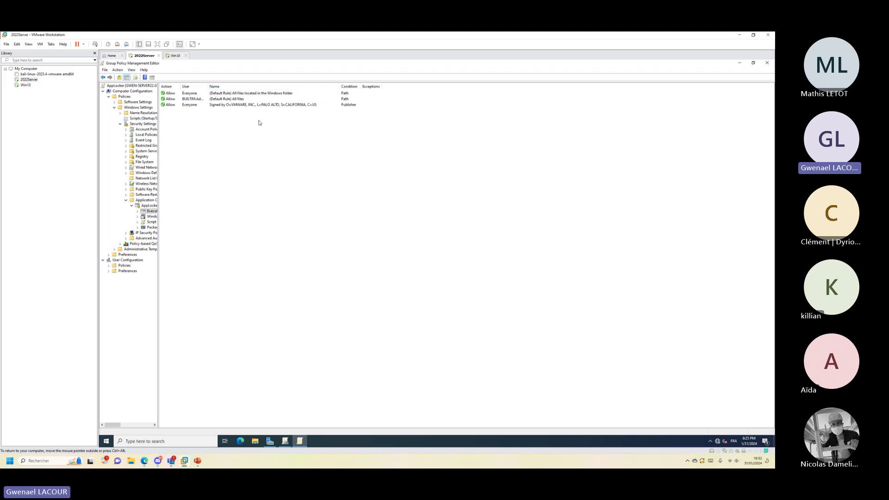
{"action": "left_click", "coordinate": [227, 106]}
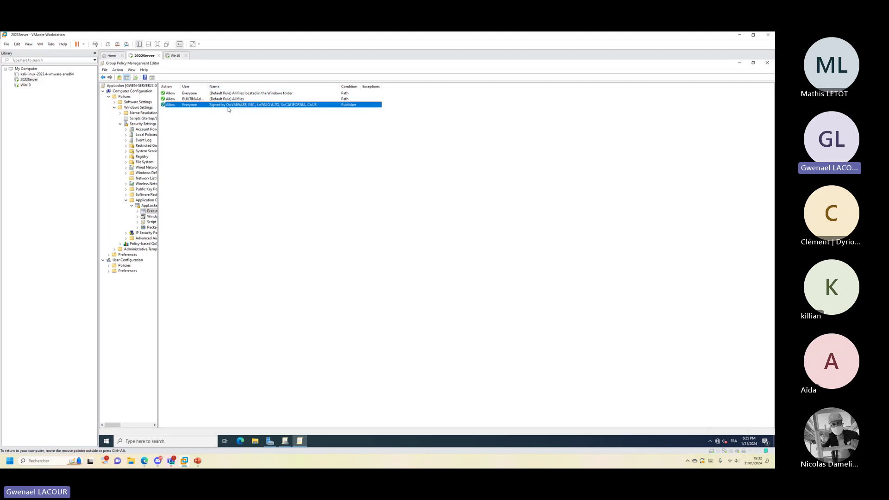
Switch to the ANSSI software restriction PDF in Edge and read its SRP versus AppLocker and AppLocker operation sections
{"action": "left_click", "coordinate": [437, 186]}
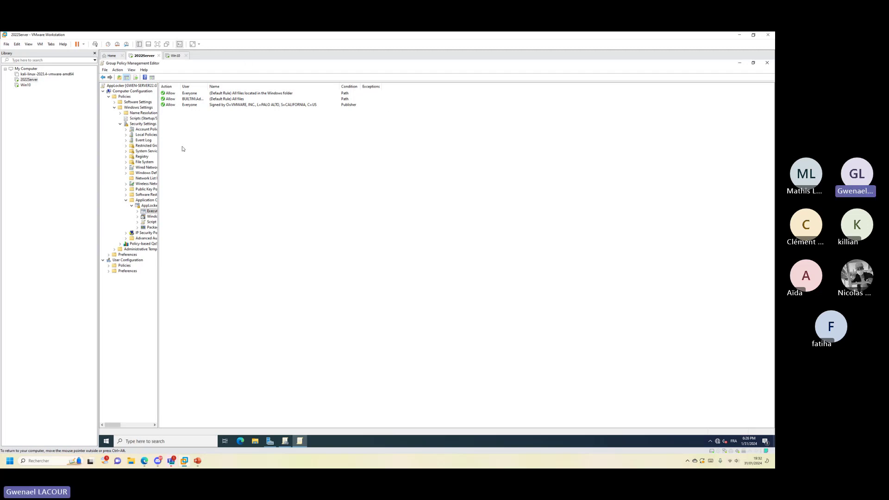
{"action": "left_click", "coordinate": [144, 461]}
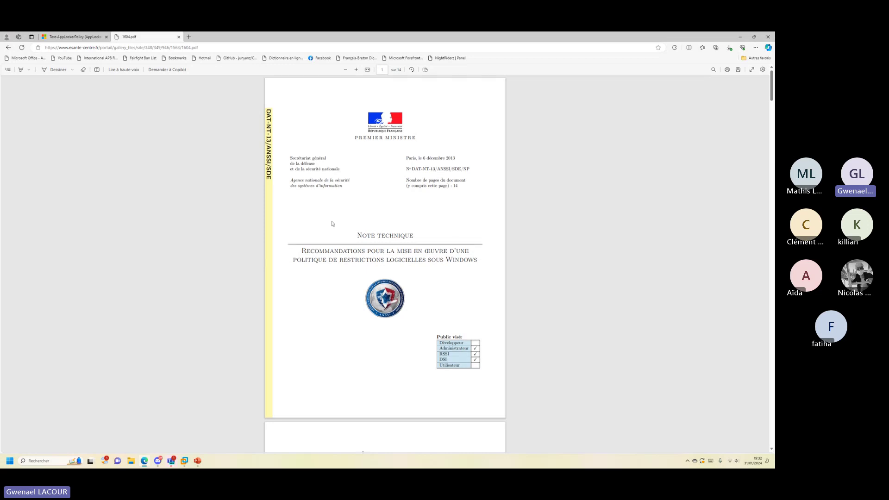
{"action": "scroll", "coordinate": [331, 223], "scroll_direction": "down", "scroll_amount": 15}
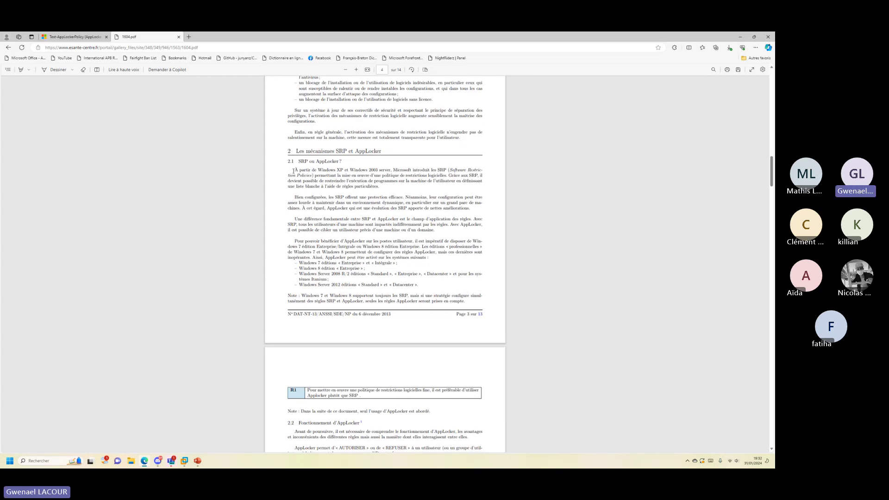
{"action": "left_click_drag", "start_coordinate": [293, 169], "coordinate": [473, 211]}
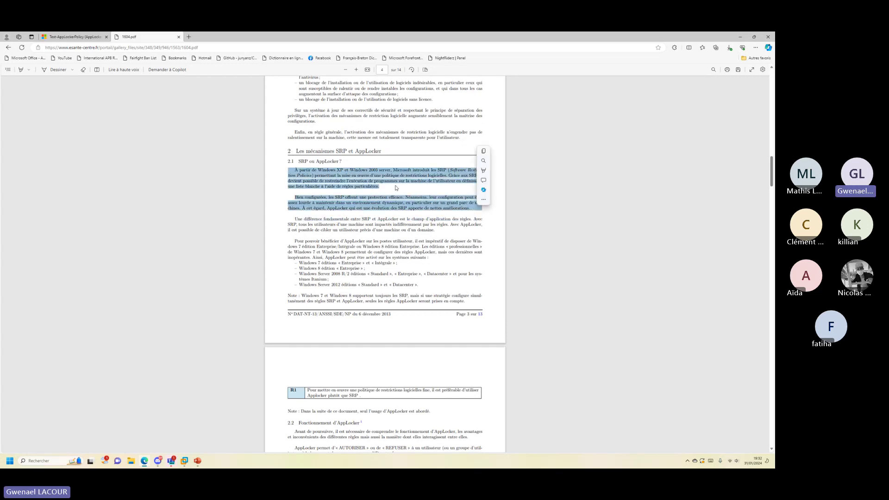
{"action": "left_click", "coordinate": [473, 211]}
{"action": "scroll", "coordinate": [285, 247], "scroll_direction": "down", "scroll_amount": 6}
{"action": "scroll", "coordinate": [285, 246], "scroll_direction": "up", "scroll_amount": 1}
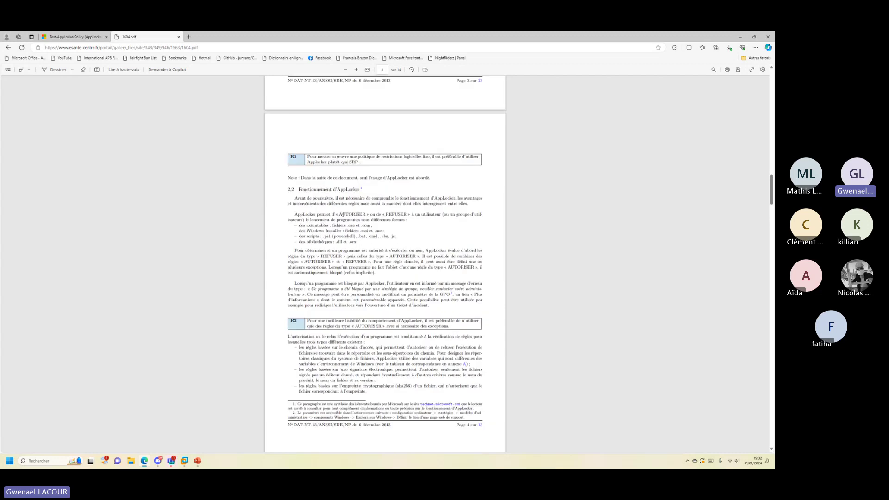
{"action": "scroll", "coordinate": [325, 128], "scroll_direction": "down", "scroll_amount": 1}
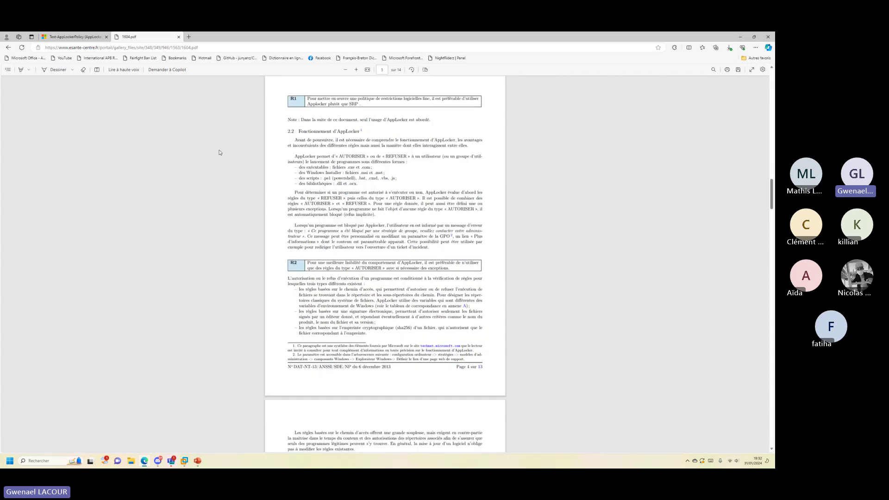
{"action": "scroll", "coordinate": [307, 204], "scroll_direction": "down", "scroll_amount": 2}
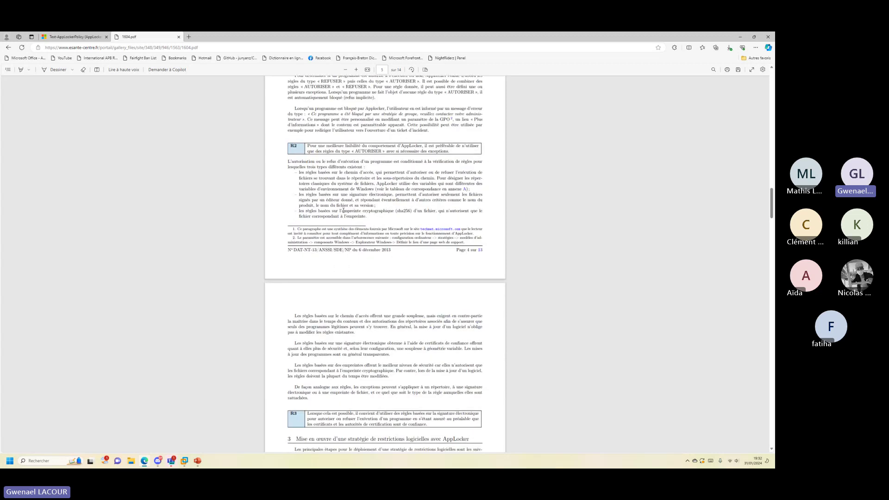
{"action": "scroll", "coordinate": [334, 182], "scroll_direction": "down", "scroll_amount": 3}
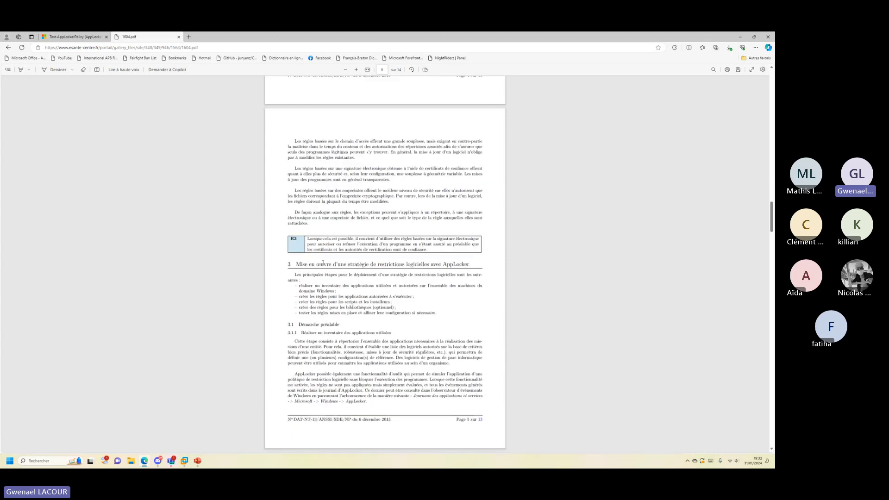
Review the note's AppLocker deployment recommendations, covering service activation, default rules, automatic rule generation, scripts, DLL rules and testing
{"action": "scroll", "coordinate": [324, 257], "scroll_direction": "down", "scroll_amount": 9}
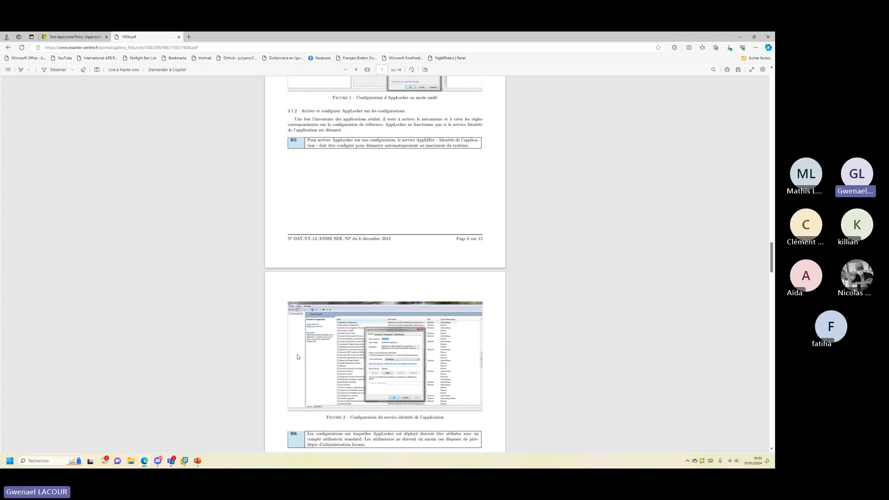
{"action": "scroll", "coordinate": [329, 250], "scroll_direction": "down", "scroll_amount": 7}
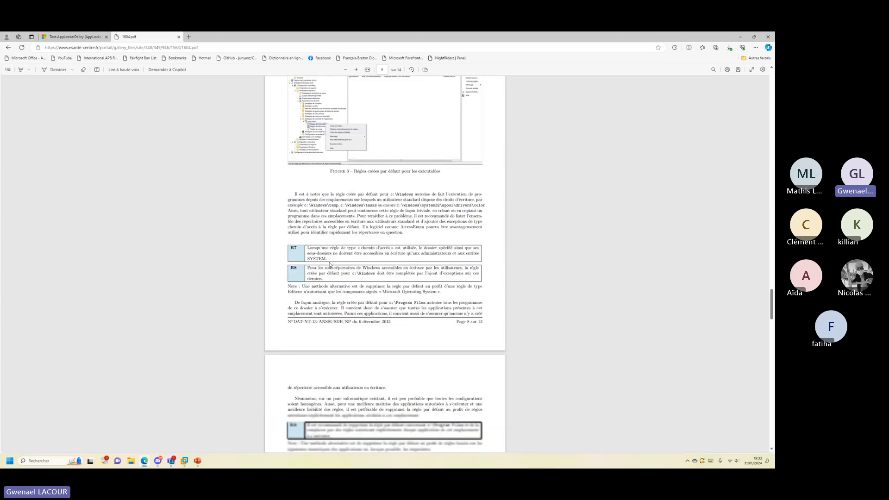
{"action": "scroll", "coordinate": [296, 350], "scroll_direction": "up", "scroll_amount": 1}
{"action": "scroll", "coordinate": [333, 328], "scroll_direction": "down", "scroll_amount": 10}
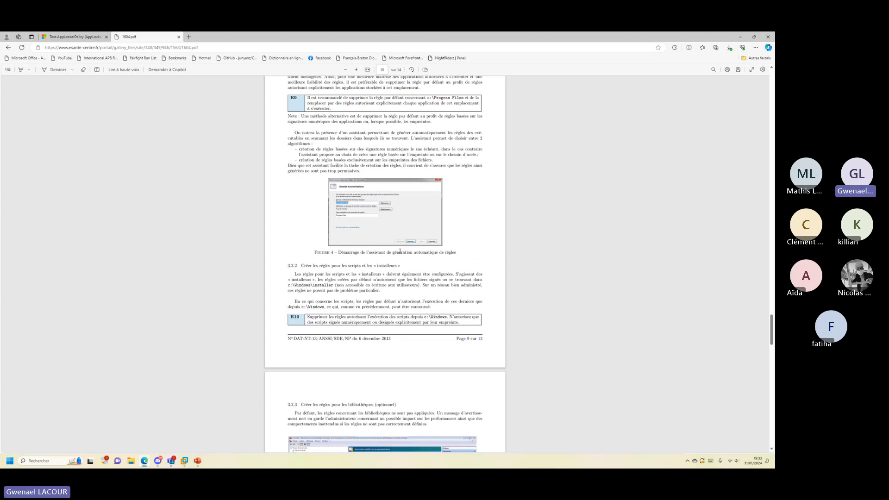
{"action": "scroll", "coordinate": [370, 277], "scroll_direction": "down", "scroll_amount": 4}
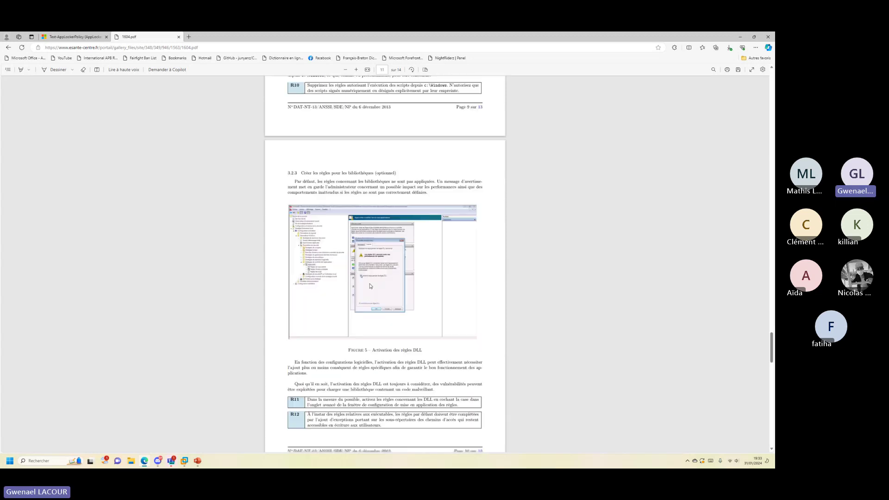
{"action": "scroll", "coordinate": [369, 292], "scroll_direction": "up", "scroll_amount": 1}
{"action": "scroll", "coordinate": [367, 302], "scroll_direction": "down", "scroll_amount": 1}
{"action": "scroll", "coordinate": [368, 302], "scroll_direction": "down", "scroll_amount": 8}
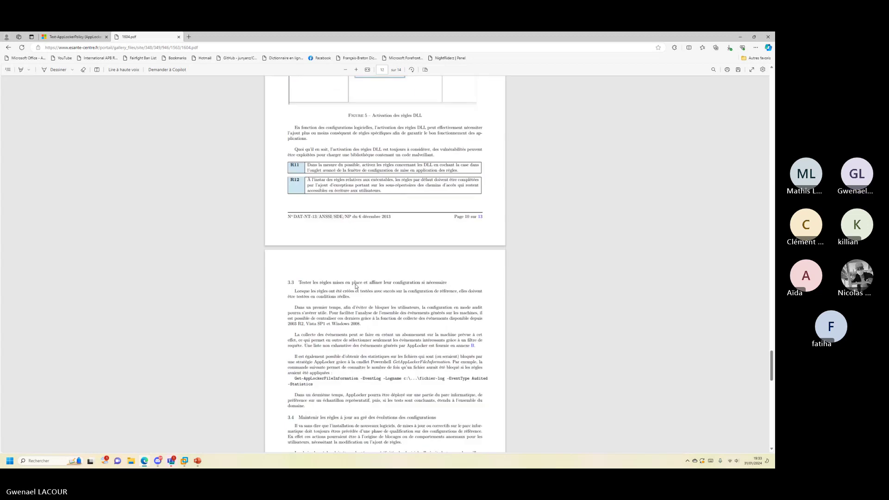
Switch to the PowerPoint deck, start the slideshow from the demo slide and advance to the "A retenir" slide
{"action": "left_click", "coordinate": [198, 461]}
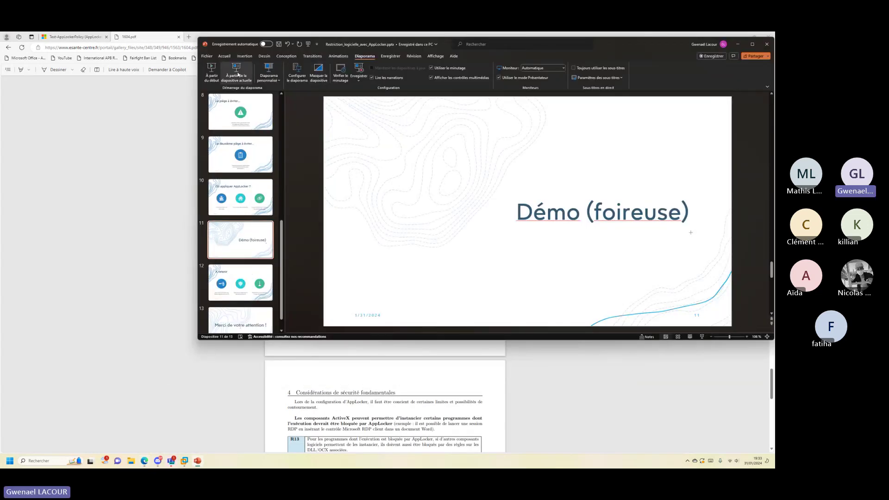
{"action": "left_click", "coordinate": [237, 73]}
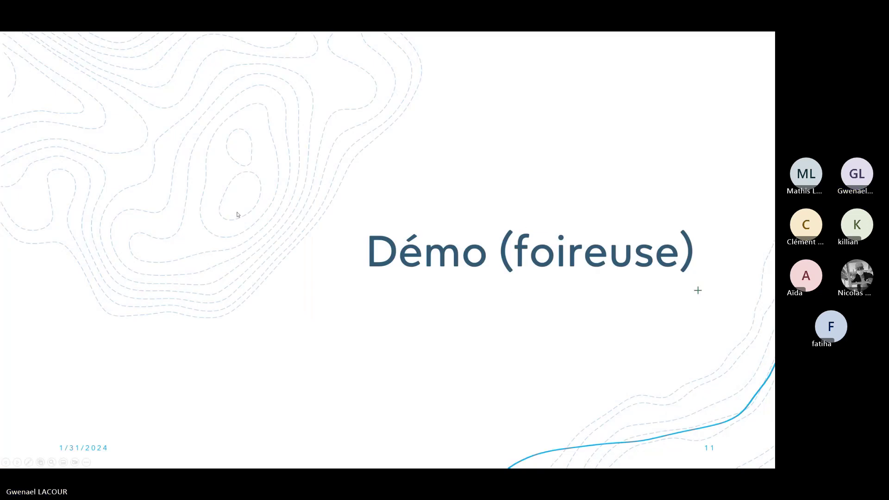
{"action": "key", "text": "Right"}
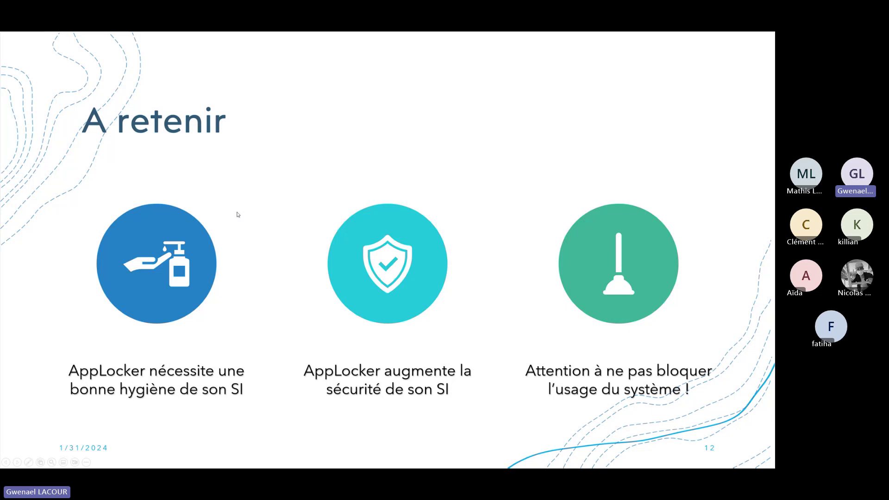
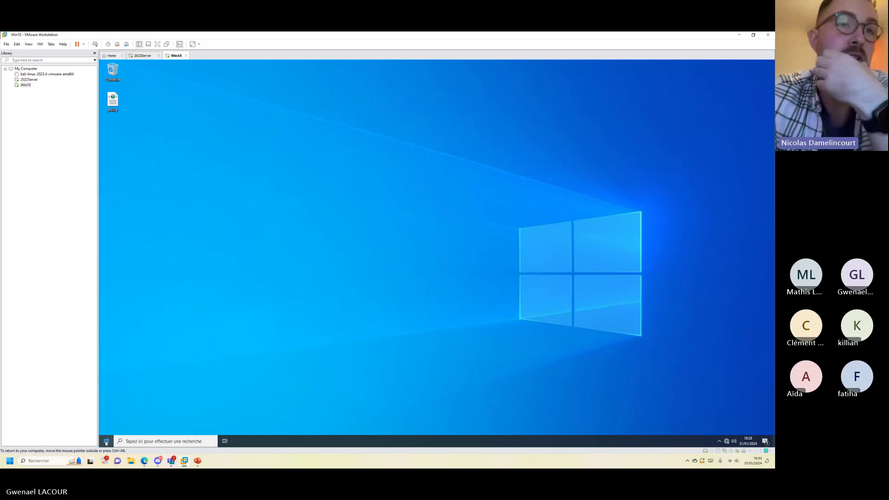
On the Win10 client, test whether AppLocker lets Microsoft Edge and Firefox start
{"action": "left_click", "coordinate": [106, 440]}
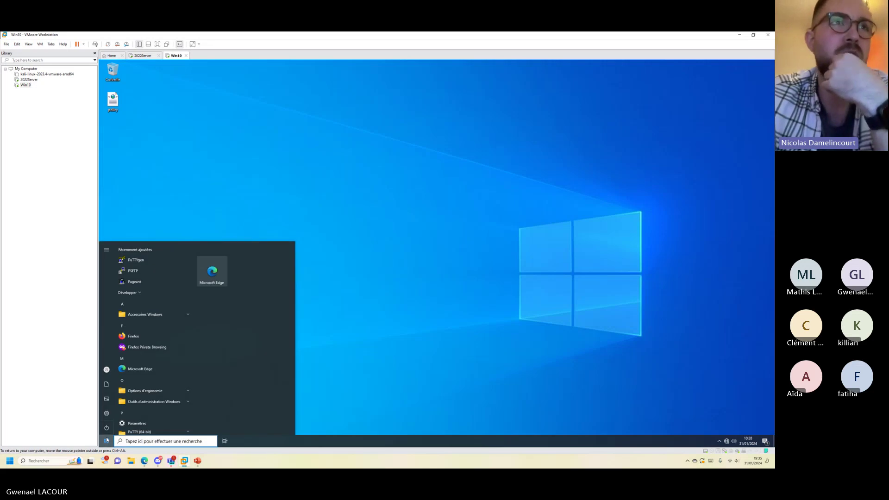
{"action": "left_click", "coordinate": [212, 272]}
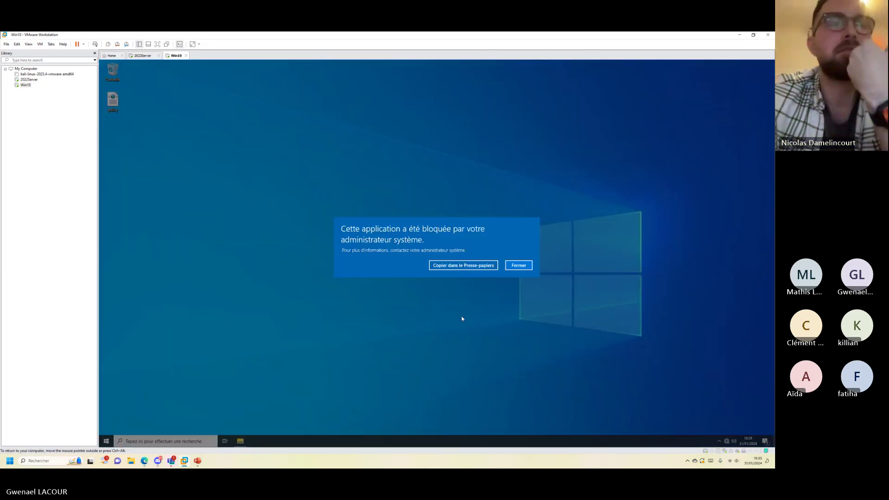
{"action": "left_click", "coordinate": [519, 265]}
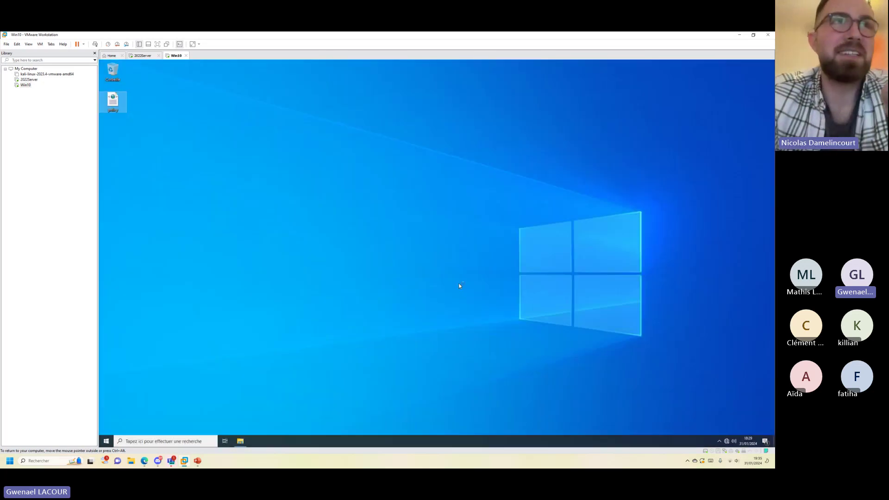
{"action": "left_click", "coordinate": [104, 442]}
{"action": "left_click", "coordinate": [134, 336]}
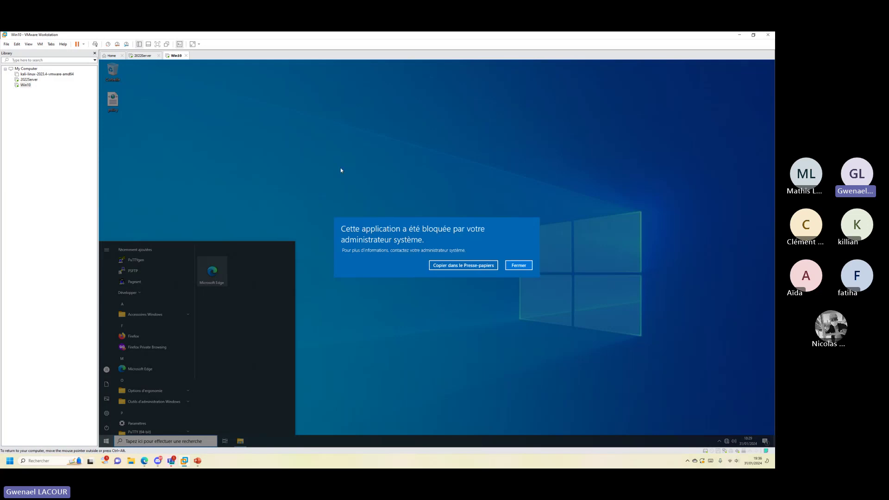
Return to the 2022Server VM and minimize the policy editor, Group Policy Management and Server Manager to reveal the desktop
{"action": "left_click", "coordinate": [142, 55]}
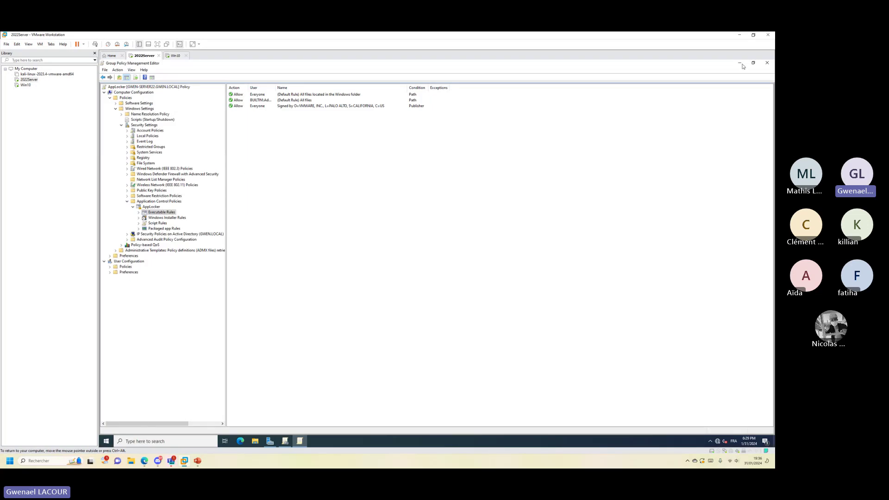
{"action": "left_click", "coordinate": [289, 107]}
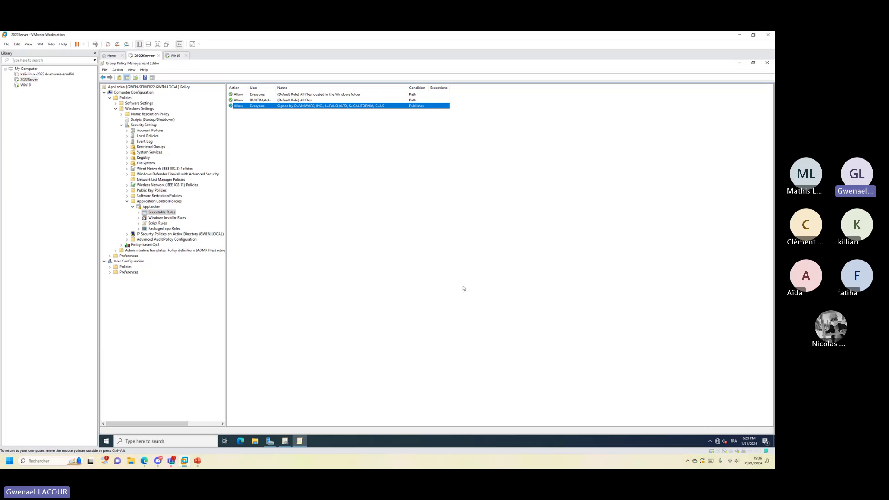
{"action": "left_click", "coordinate": [742, 64]}
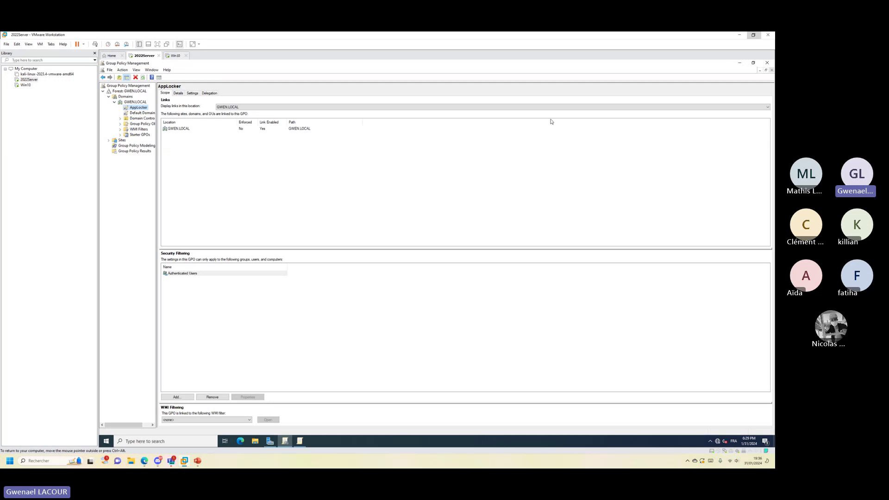
{"action": "left_click", "coordinate": [738, 64]}
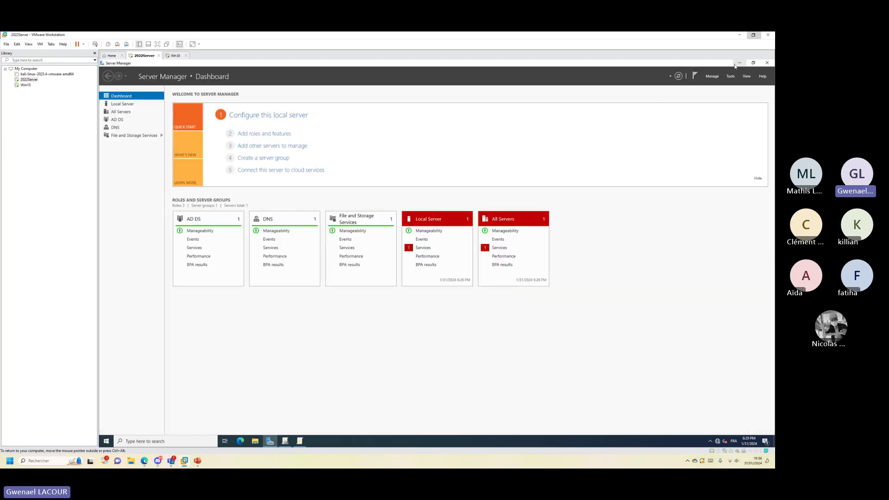
{"action": "left_click", "coordinate": [739, 63]}
Copy Firefox Setup 115.7.0esr.exe from the host's Téléchargements folder to the 2022Server desktop
{"action": "mouse_move", "coordinate": [157, 461]}
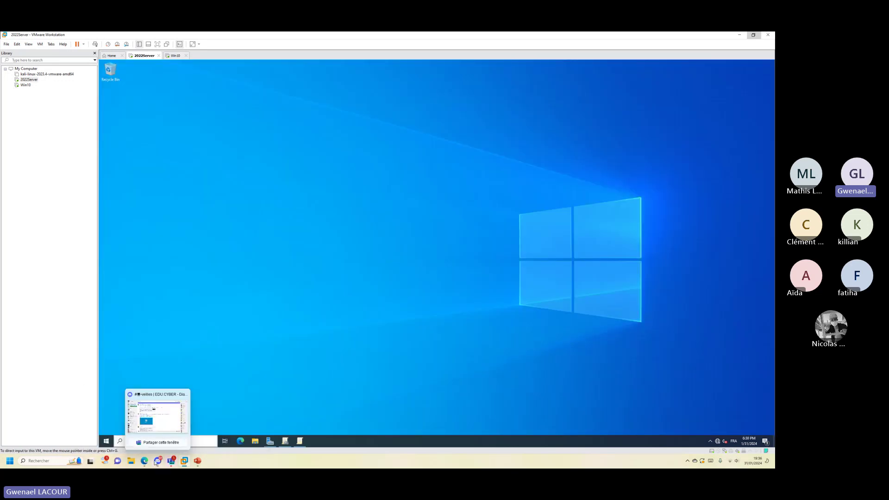
{"action": "left_click", "coordinate": [130, 460]}
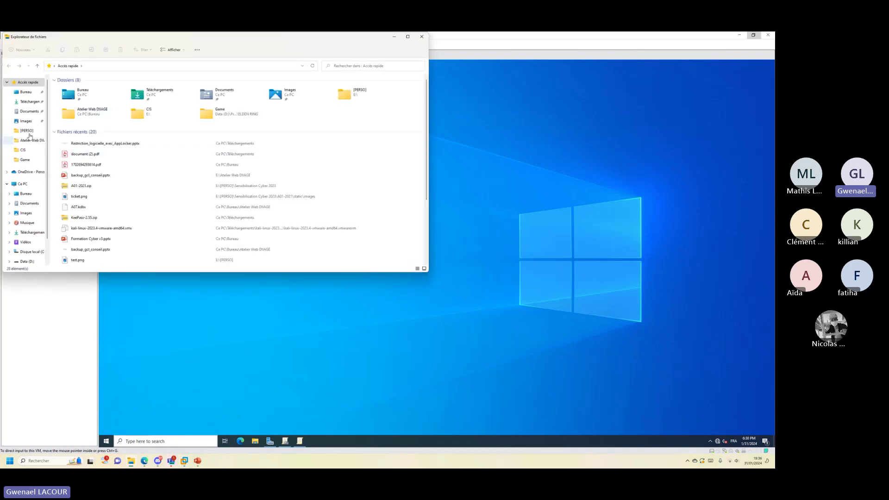
{"action": "left_click", "coordinate": [23, 103]}
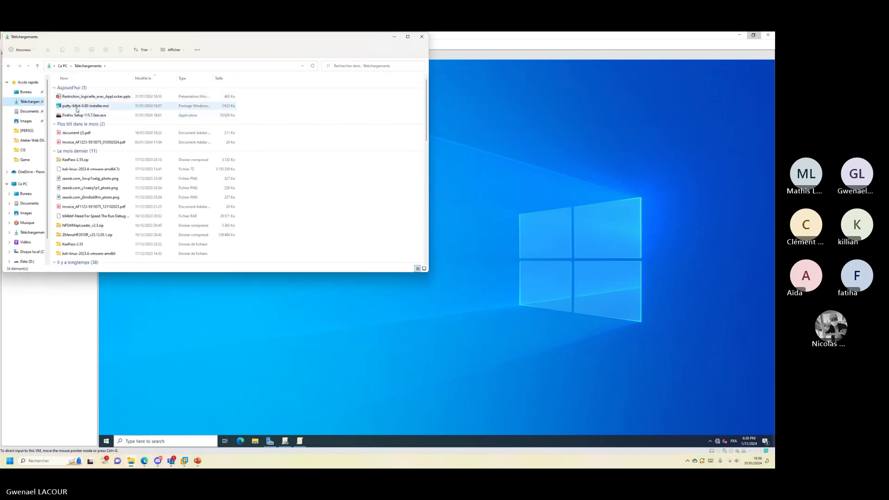
{"action": "left_click_drag", "start_coordinate": [72, 121], "coordinate": [145, 326]}
{"action": "left_click", "coordinate": [145, 327]}
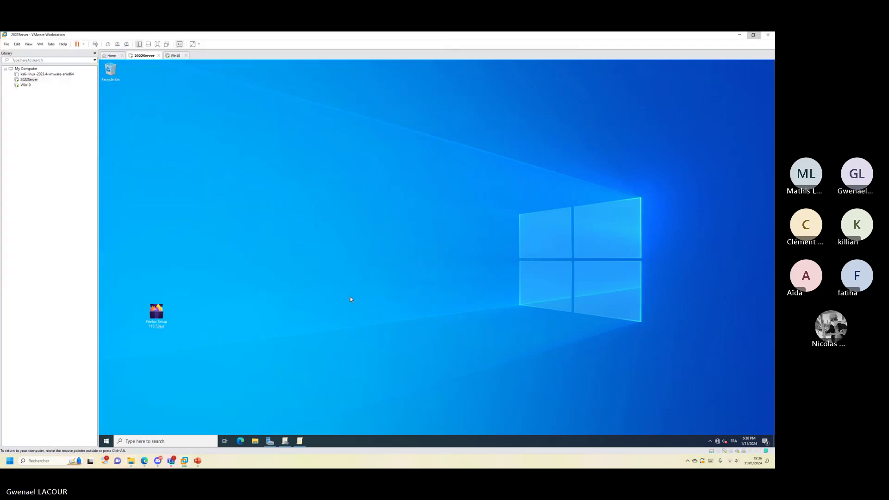
Back in the AppLocker policy's Executable Rules, begin a new rule that allows Everyone, with Publisher as its primary condition
{"action": "left_click", "coordinate": [284, 441]}
{"action": "left_click", "coordinate": [300, 441]}
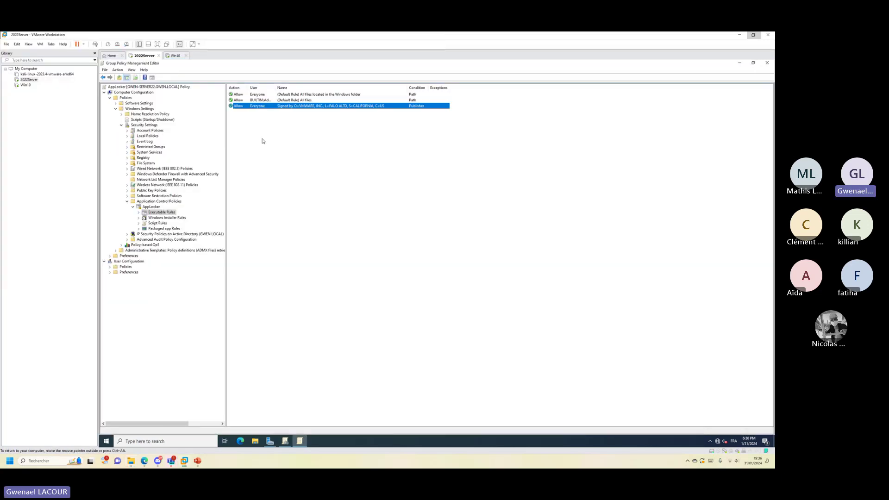
{"action": "right_click", "coordinate": [263, 140]}
{"action": "left_click", "coordinate": [296, 143]}
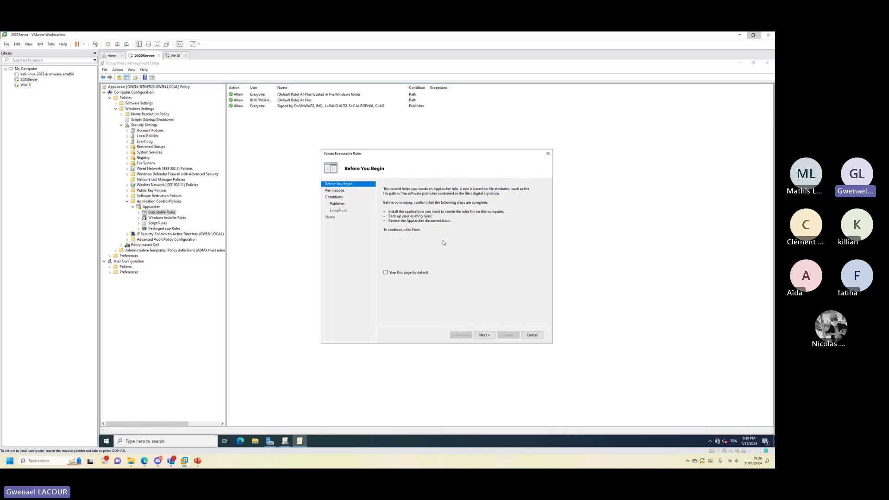
{"action": "left_click", "coordinate": [485, 335]}
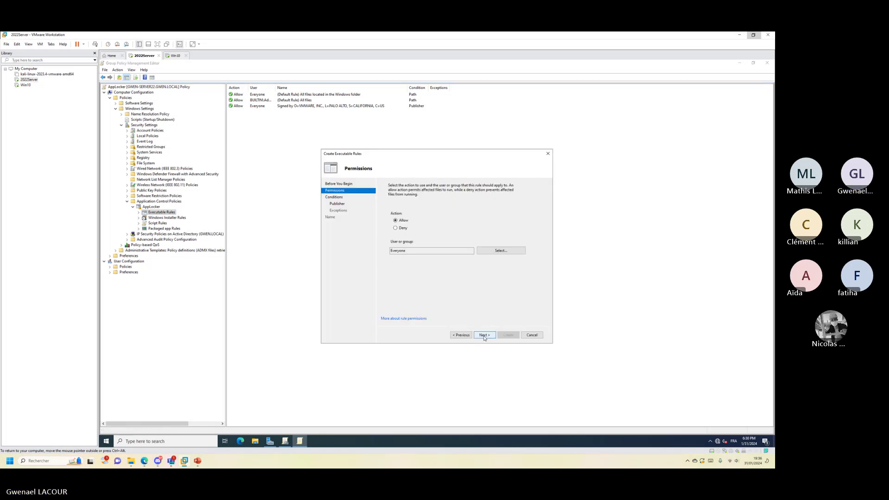
{"action": "left_click", "coordinate": [484, 335]}
{"action": "left_click", "coordinate": [484, 336]}
Use Firefox Setup 115.7.0esr on the desktop as the reference file, broaden the rule to Publisher level, and create it without exceptions
{"action": "left_click", "coordinate": [510, 241]}
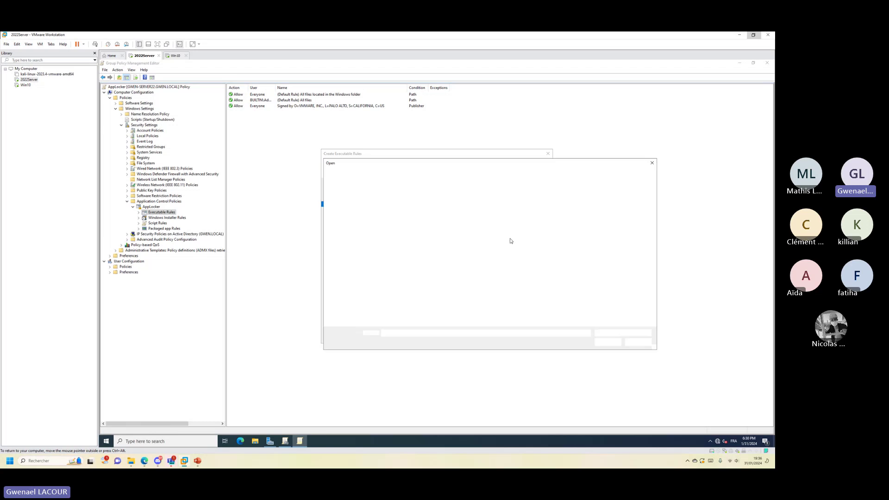
{"action": "left_click", "coordinate": [346, 205]}
{"action": "left_click", "coordinate": [403, 203]}
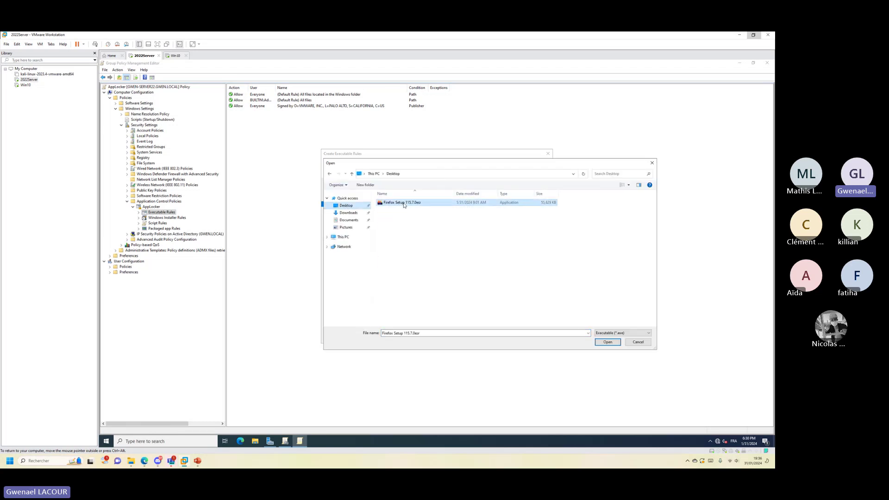
{"action": "double_click", "coordinate": [404, 205]}
{"action": "left_click", "coordinate": [396, 269]}
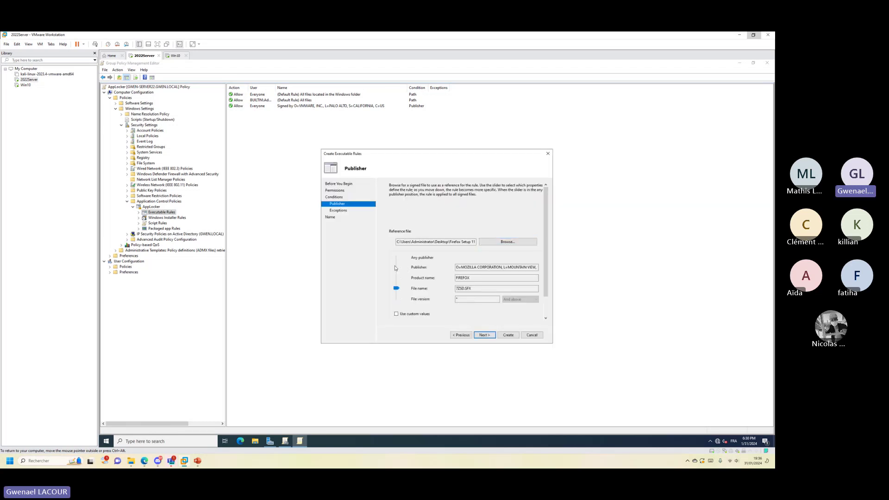
{"action": "left_click", "coordinate": [396, 268]}
{"action": "left_click", "coordinate": [484, 334]}
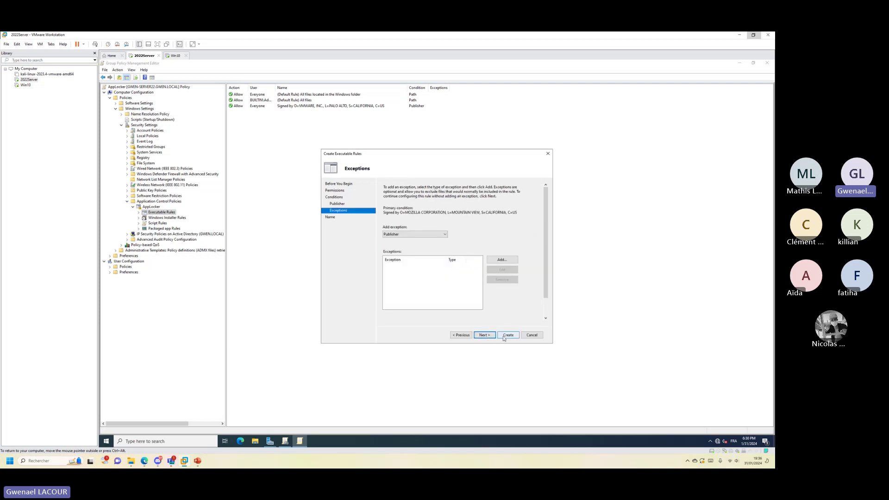
{"action": "left_click", "coordinate": [508, 335]}
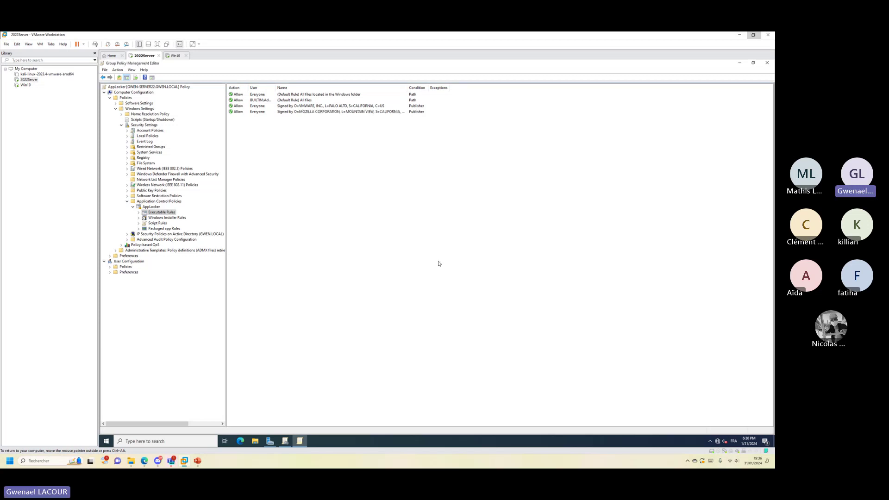
Switch to the Win10 VM, close the blocked-application message, and restart Windows
{"action": "left_click", "coordinate": [175, 55]}
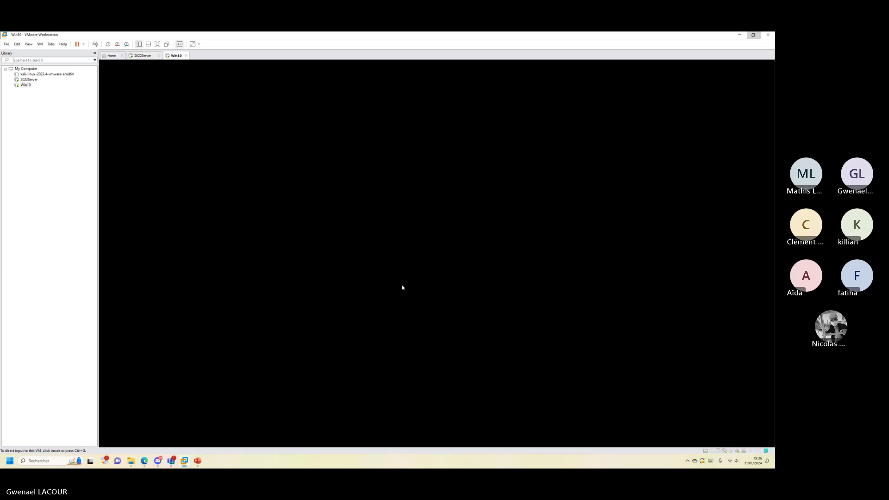
{"action": "left_click", "coordinate": [518, 265]}
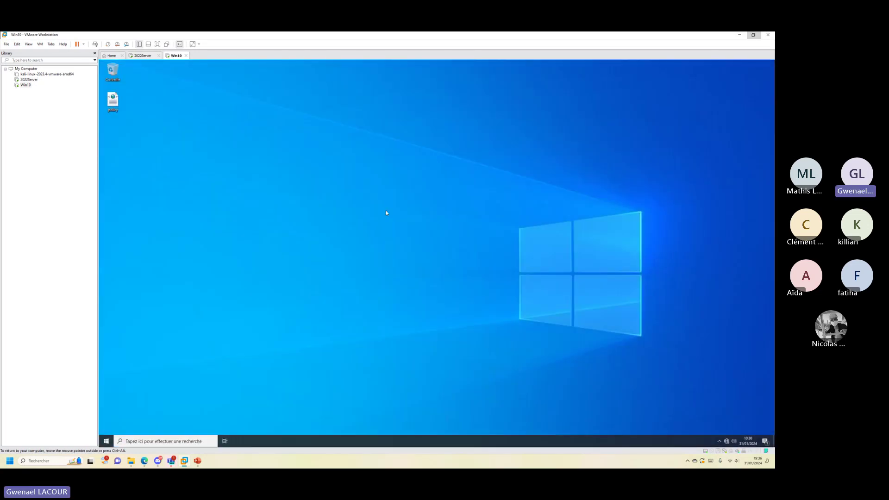
{"action": "left_click", "coordinate": [107, 446]}
{"action": "left_click", "coordinate": [106, 412]}
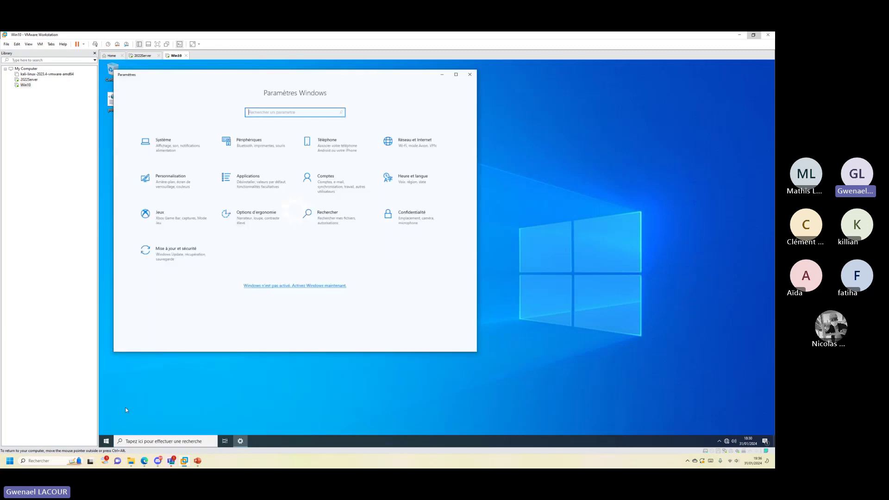
{"action": "left_click", "coordinate": [470, 75]}
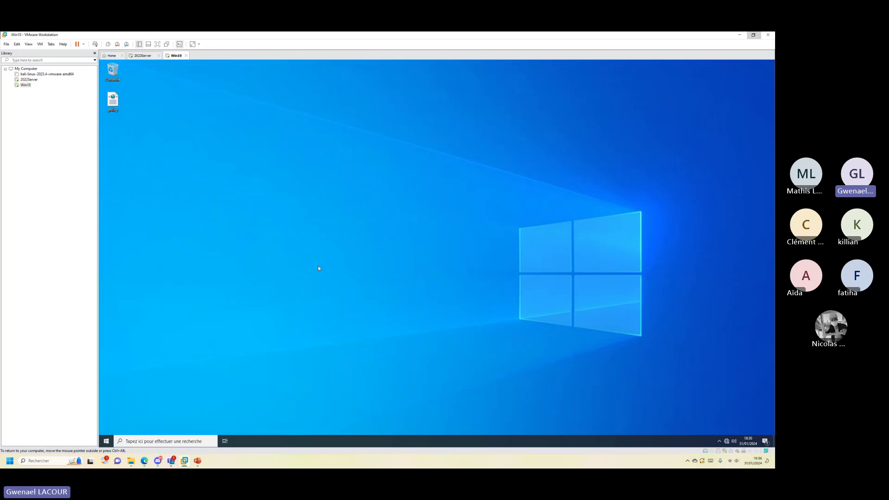
{"action": "left_click", "coordinate": [106, 442]}
{"action": "left_click", "coordinate": [106, 369]}
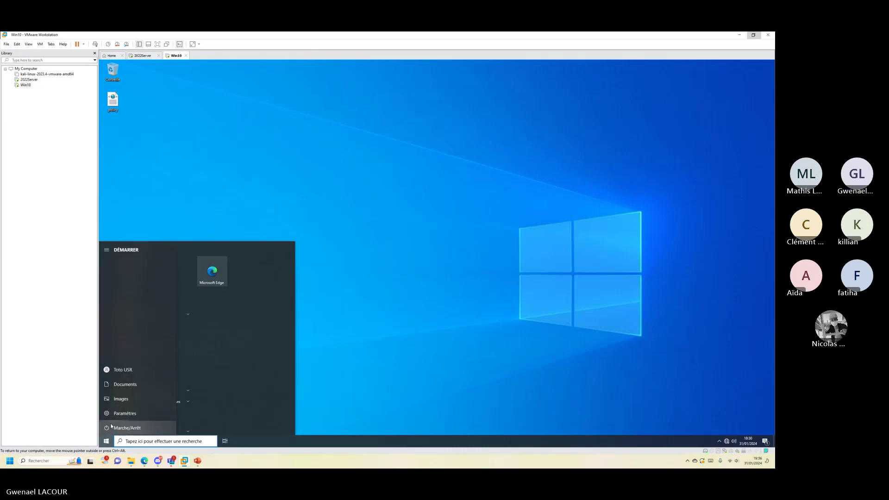
{"action": "left_click", "coordinate": [111, 428]}
{"action": "left_click", "coordinate": [153, 401]}
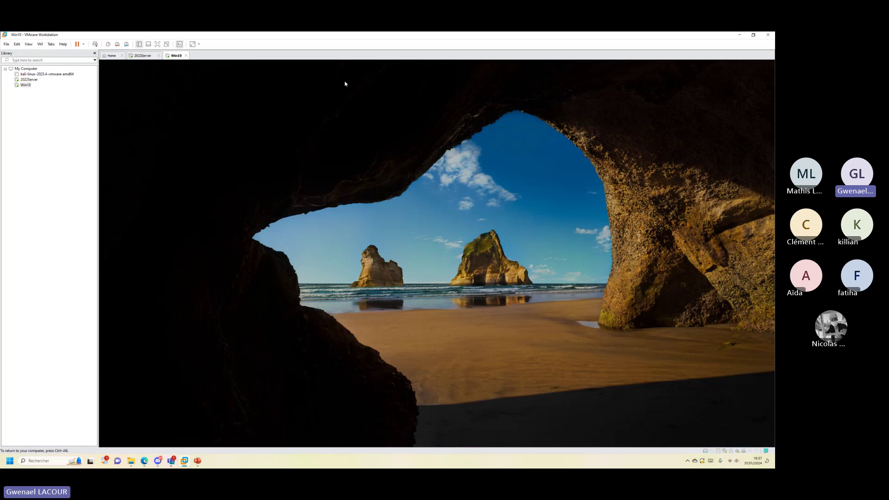
Sign back in to the Win10 client with the domain user's account password
{"action": "left_click", "coordinate": [417, 404]}
{"action": "type", "text": "••••••"}
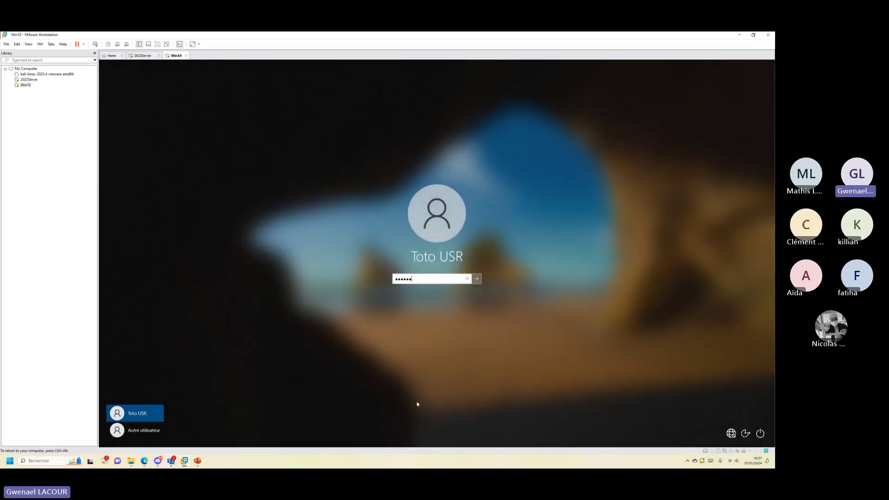
{"action": "type", "text": "••••"}
{"action": "key", "text": "Return"}
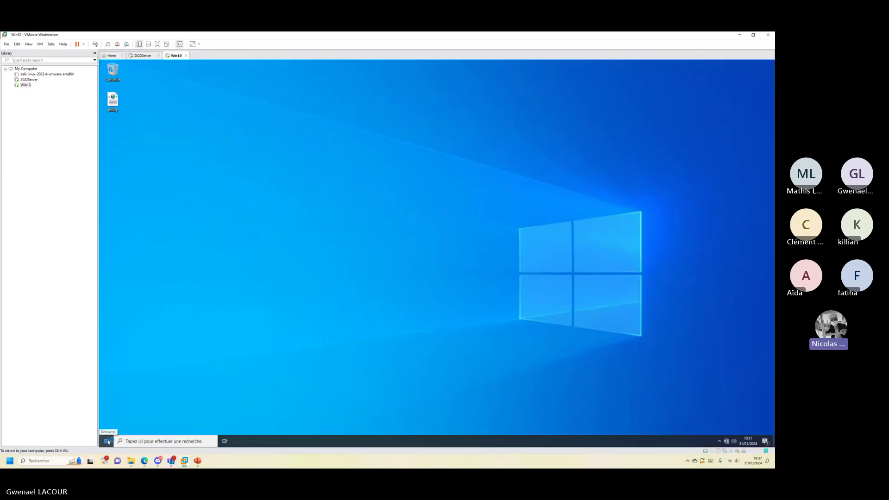
Test on the Win10 client whether AppLocker lets Firefox start, trying it twice and dismissing any message
{"action": "left_click", "coordinate": [108, 442]}
{"action": "left_click", "coordinate": [134, 336]}
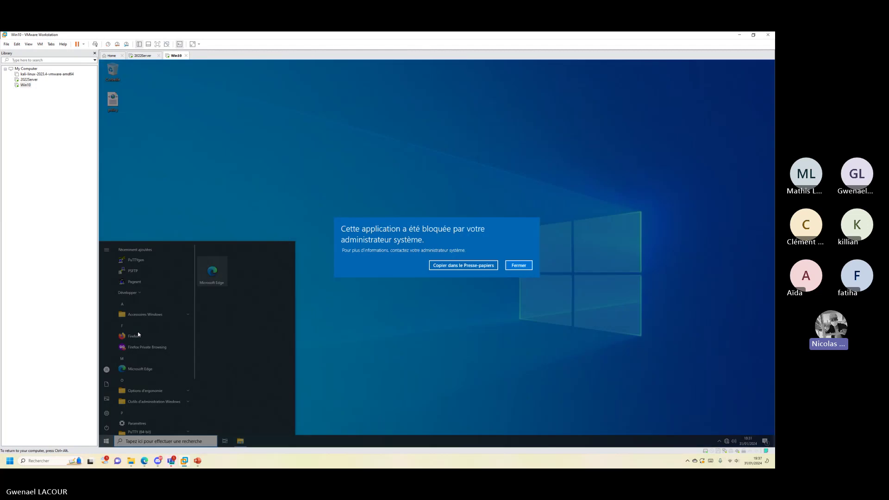
{"action": "left_click", "coordinate": [515, 266]}
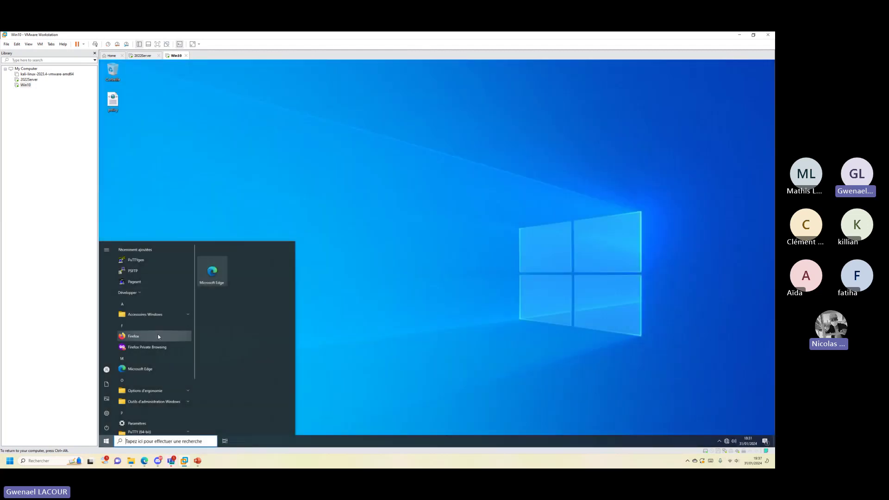
{"action": "left_click", "coordinate": [158, 337]}
{"action": "left_click", "coordinate": [516, 266]}
{"action": "left_click", "coordinate": [251, 239]}
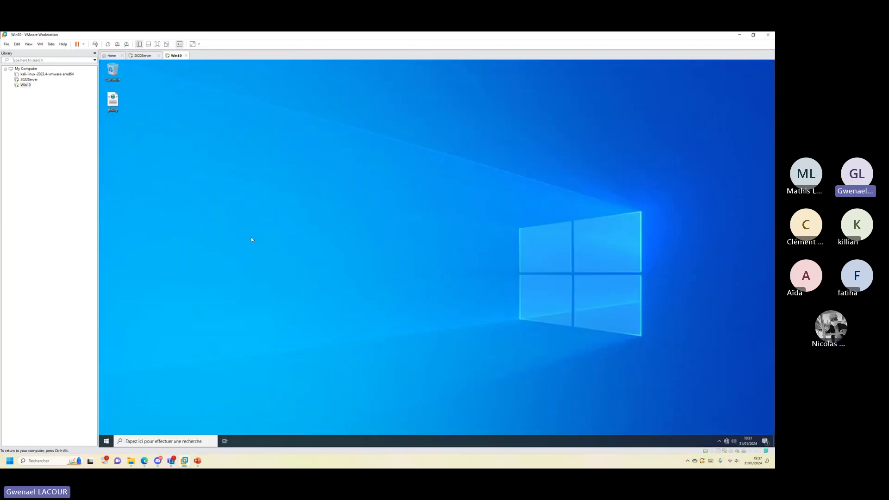
Check the Mozilla publisher rule in 2022Server's Executable Rules, and retry launching Firefox on the Win10 client
{"action": "left_click", "coordinate": [142, 57]}
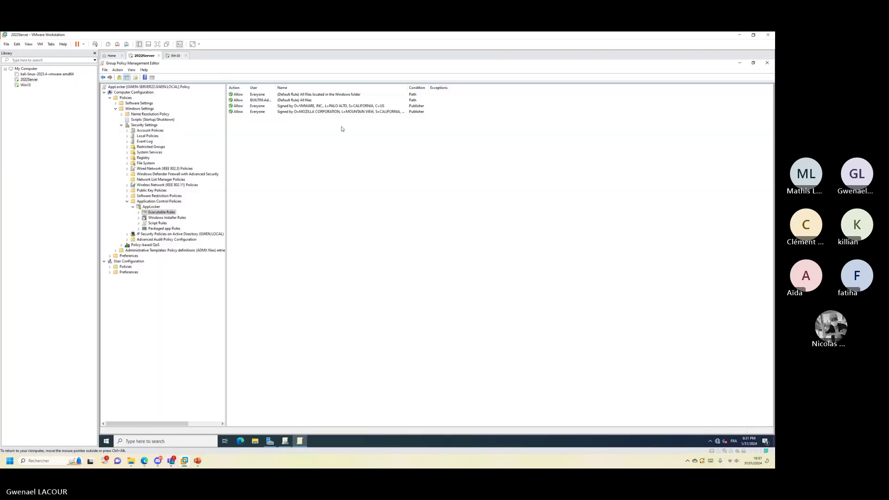
{"action": "left_click", "coordinate": [305, 111]}
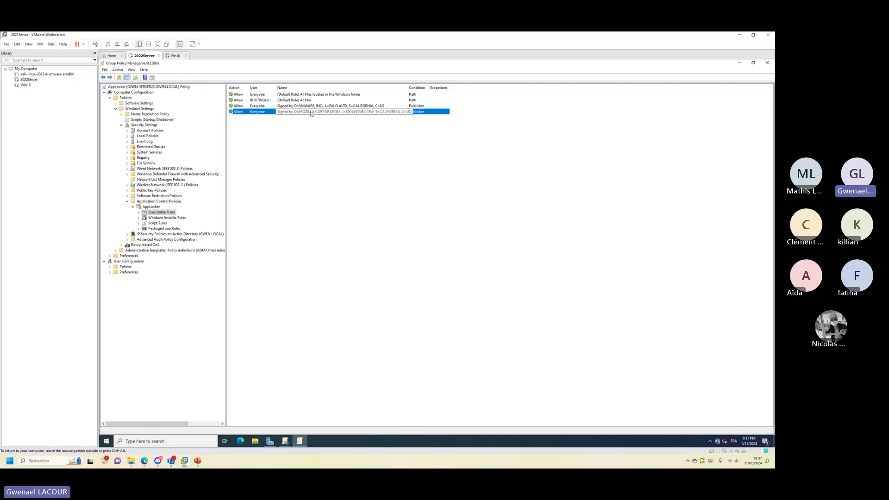
{"action": "left_click", "coordinate": [176, 55]}
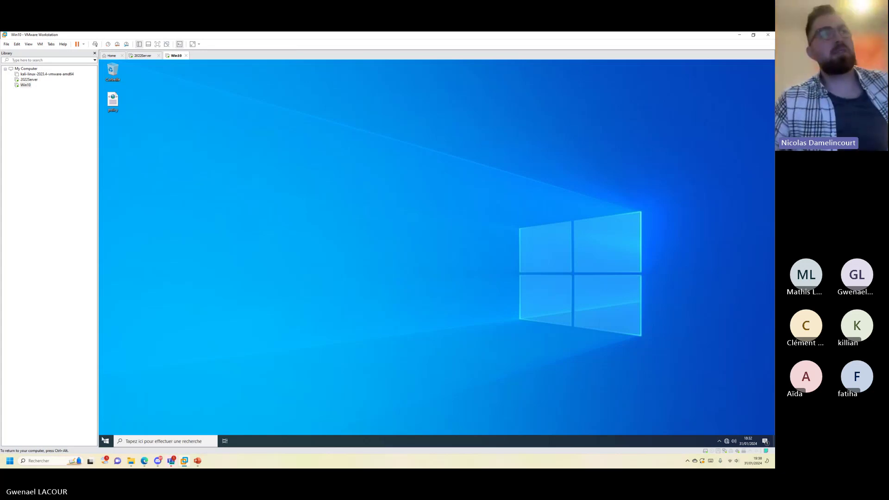
{"action": "left_click", "coordinate": [105, 440]}
{"action": "left_click", "coordinate": [136, 338]}
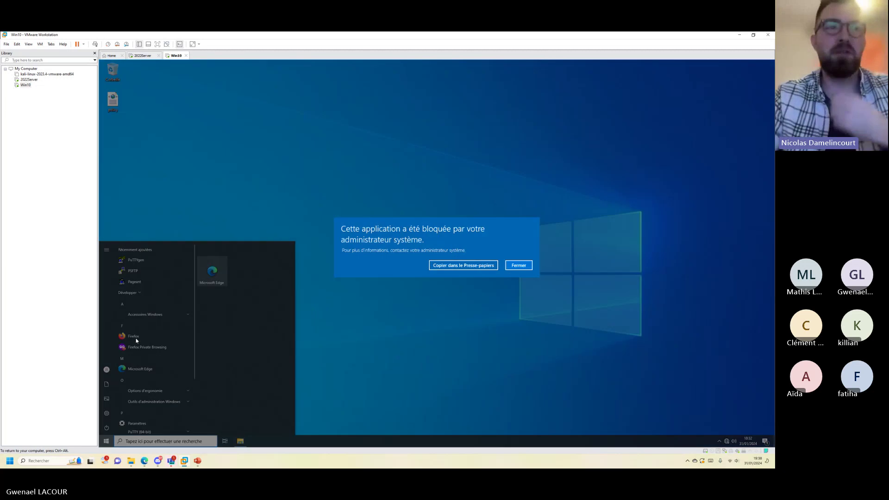
{"action": "left_click", "coordinate": [335, 247]}
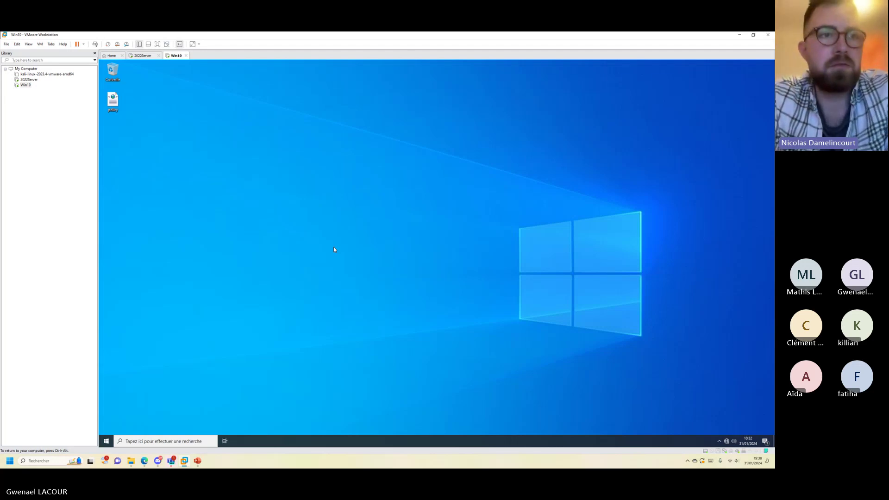
Open Windows PowerShell as administrator on the Win10 client, entering the administrator account's username and password
{"action": "left_click", "coordinate": [106, 440]}
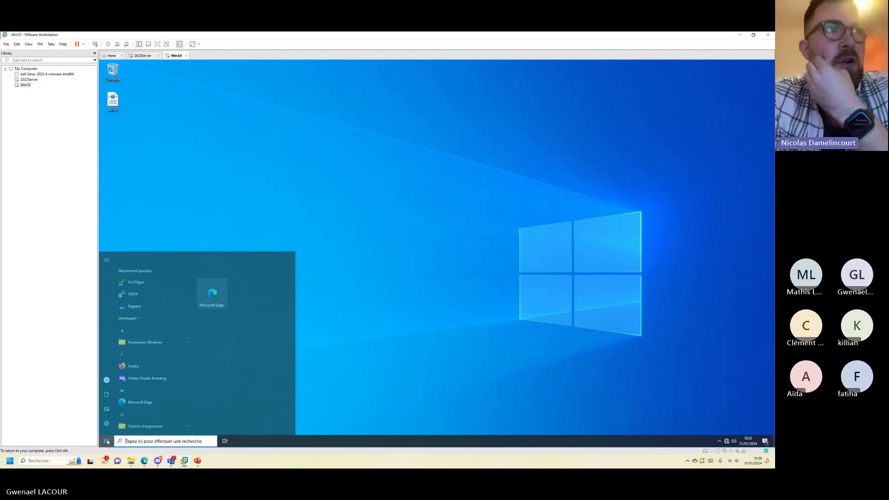
{"action": "type", "text": "power"}
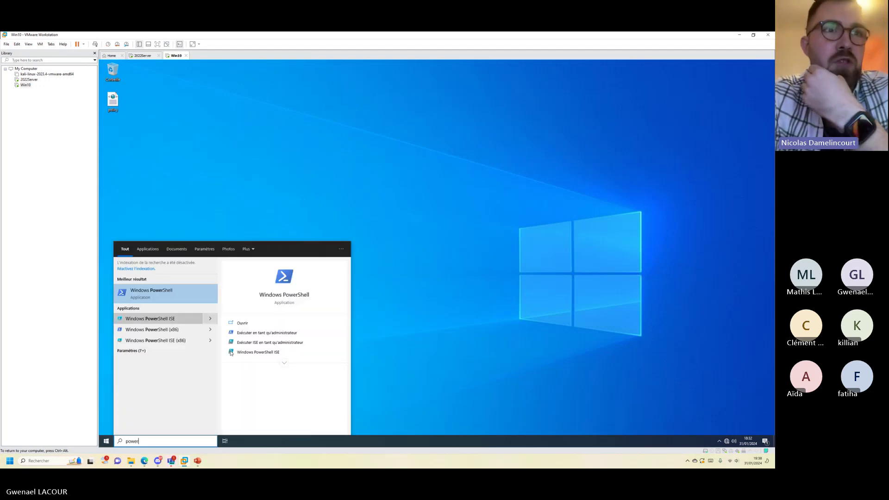
{"action": "left_click", "coordinate": [271, 332]}
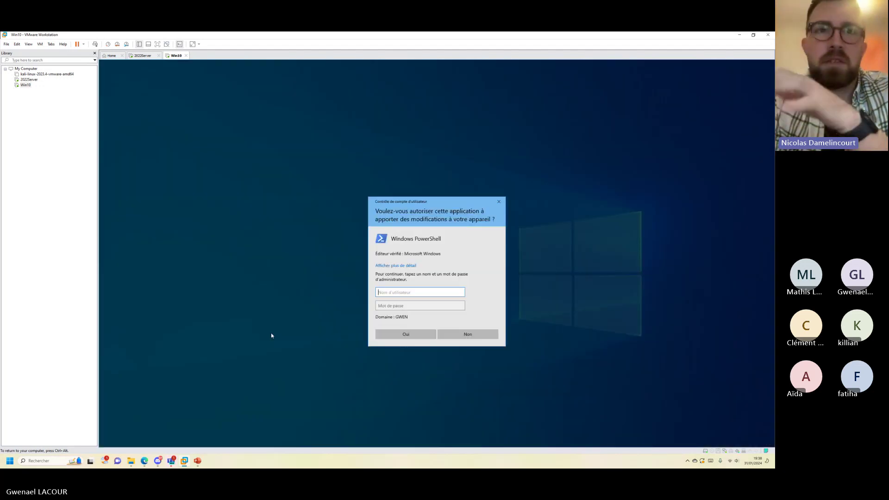
{"action": "type", "text": "titi"}
{"action": "key", "text": "Tab"}
{"action": "type", "text": "•••••••••••"}
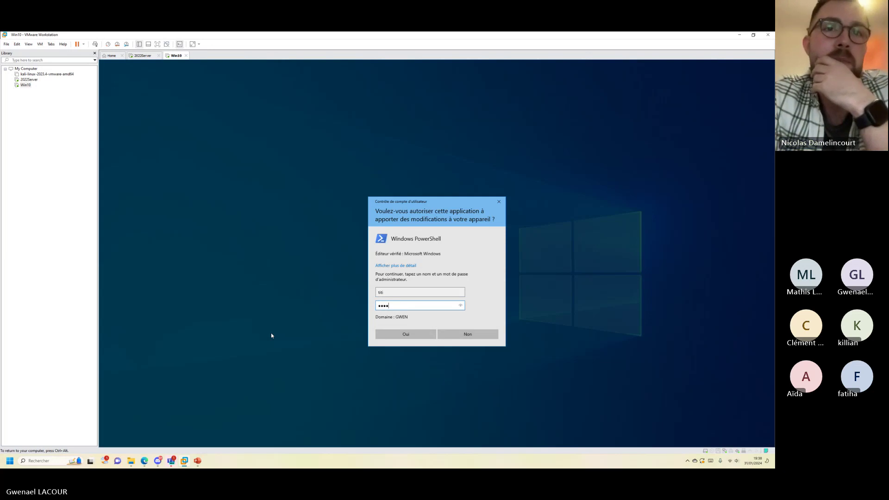
{"action": "key", "text": "Return"}
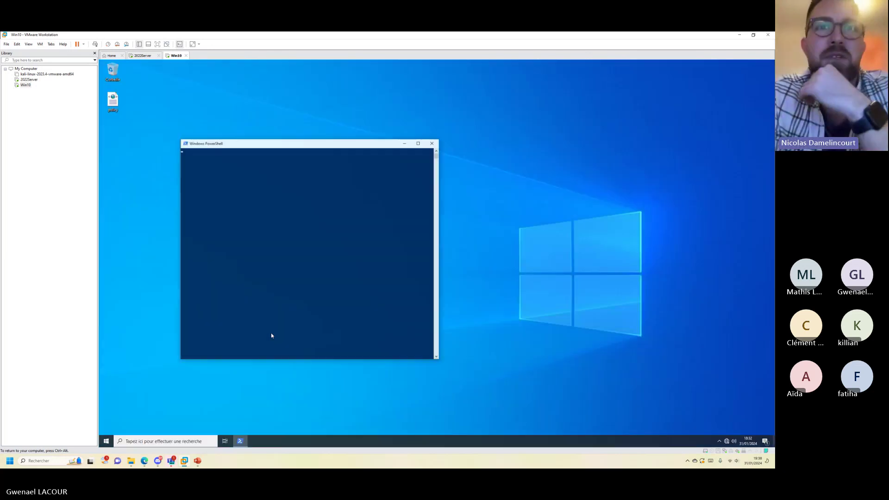
Clear the recalled Test-AppLockerPolicy command and force a Group Policy refresh with gpupdate /force
{"action": "type", "text": "Test-AppLockerPolicy -XMLPolicy Policy.xml -Path c:\\windows\\system32\\calc.exe, C:\\windows\\system32\\notepad.exe -User Everyone"}
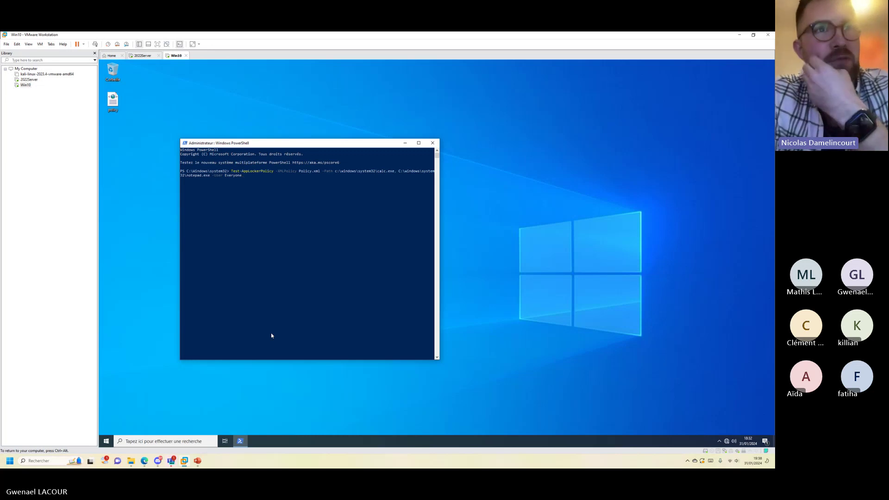
{"action": "key", "text": "Escape"}
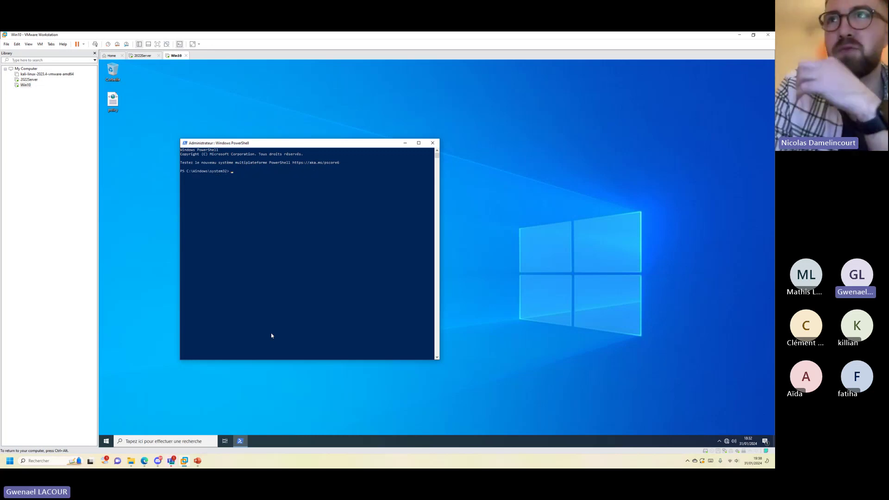
{"action": "type", "text": "gpupdate /fo"}
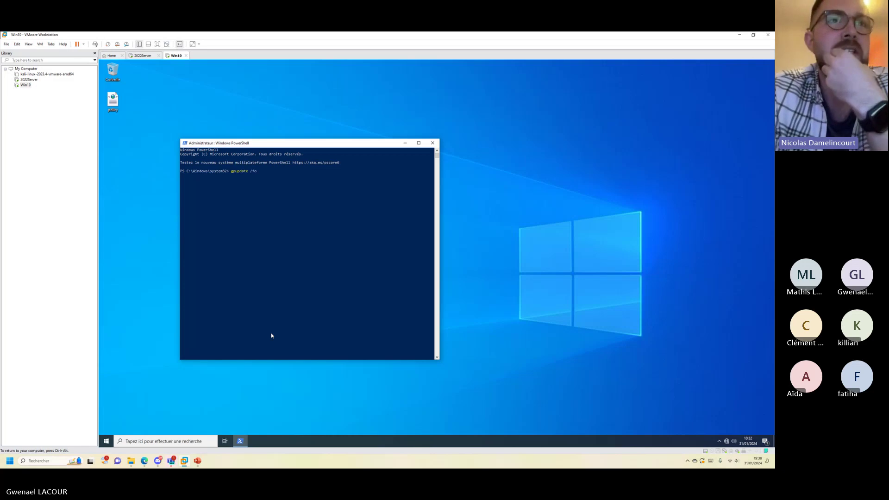
{"action": "type", "text": "rce"}
{"action": "key", "text": "Return"}
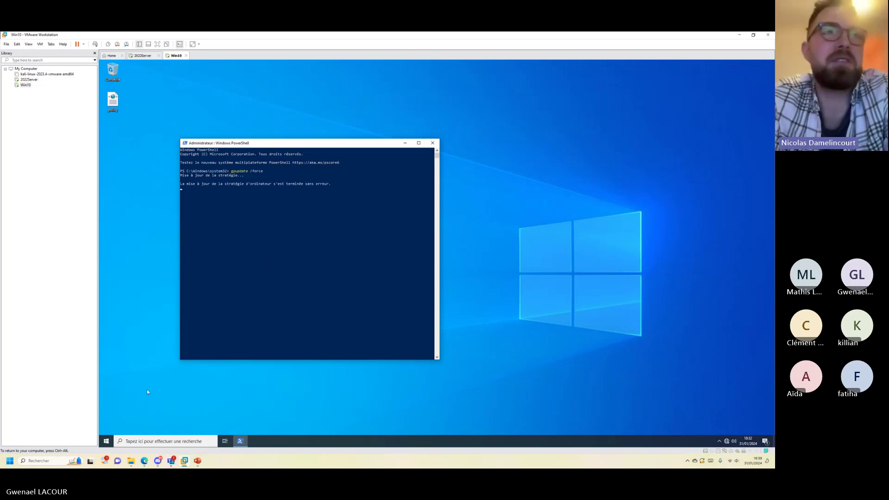
Launch Firefox on the Win10 client to test the refreshed policy, decline making it the primary browser, and close it
{"action": "left_click", "coordinate": [106, 441]}
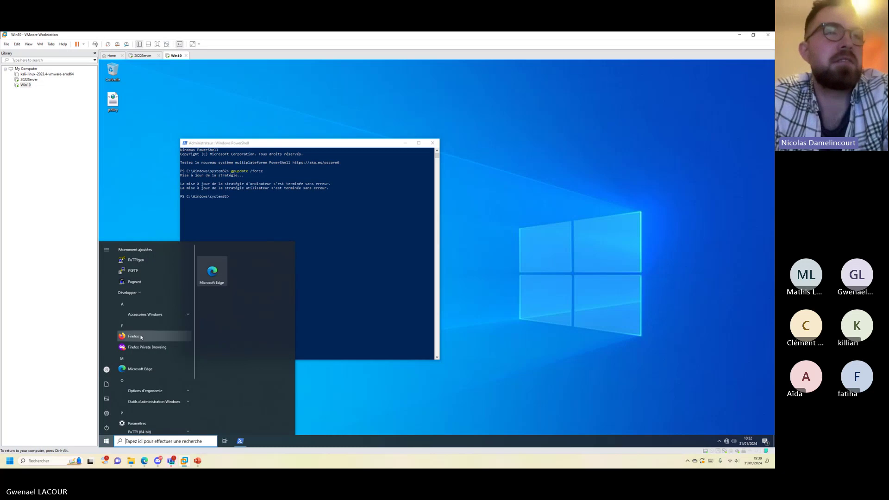
{"action": "left_click", "coordinate": [134, 336]}
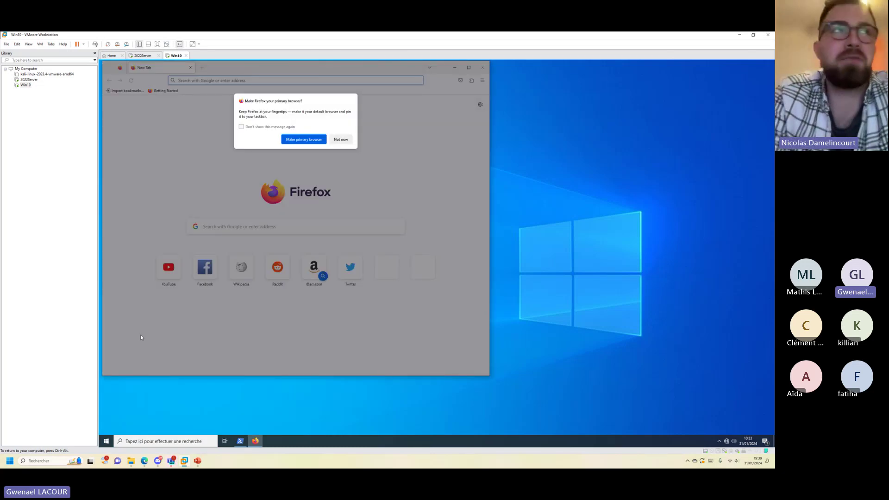
{"action": "left_click", "coordinate": [342, 140]}
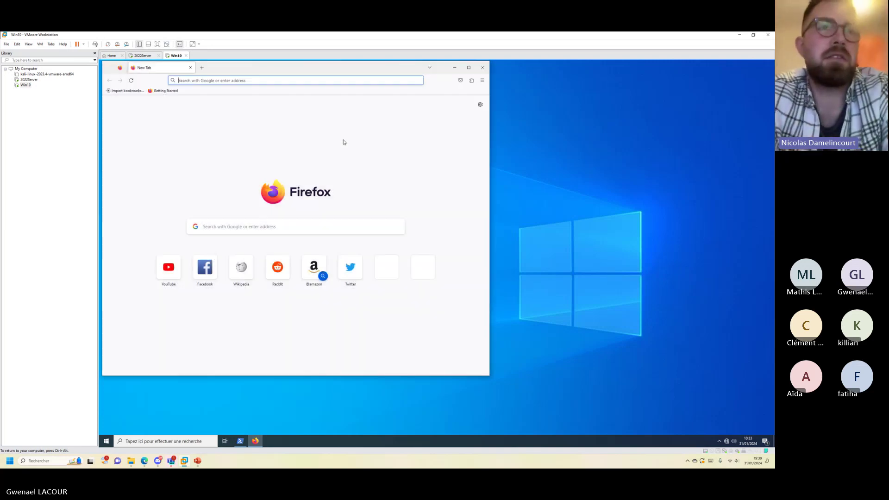
{"action": "left_click", "coordinate": [483, 69]}
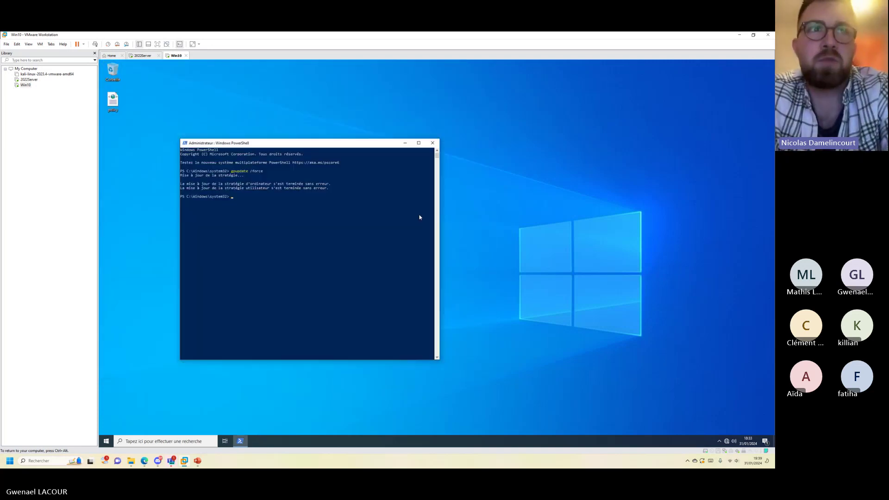